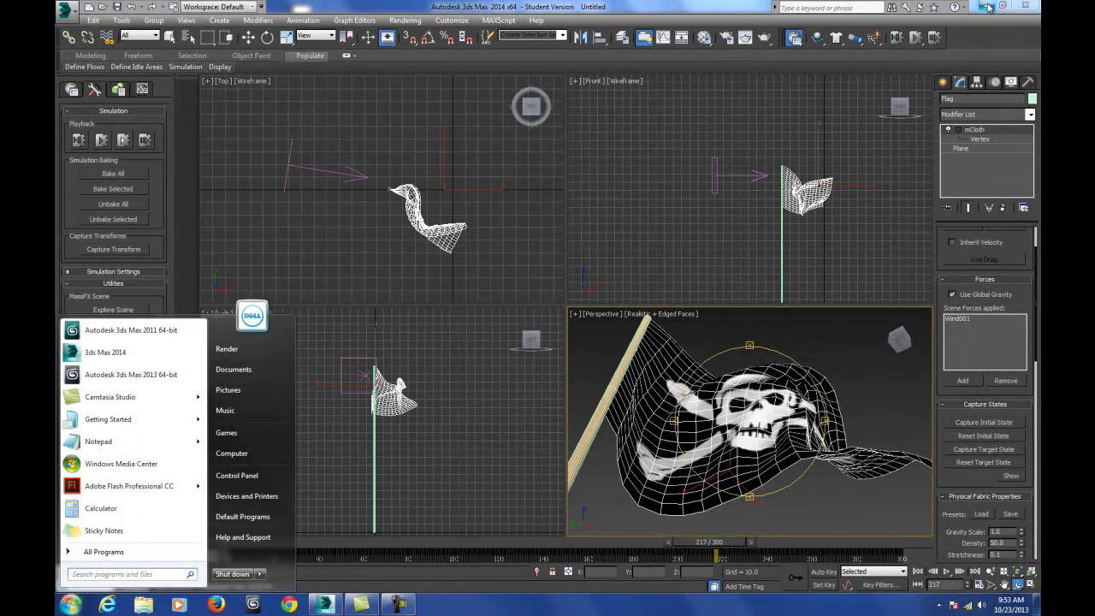
Play the JollyRoger video clip from the Desktop folder, and close the player and folder windows after viewing it
left_click(246, 367)
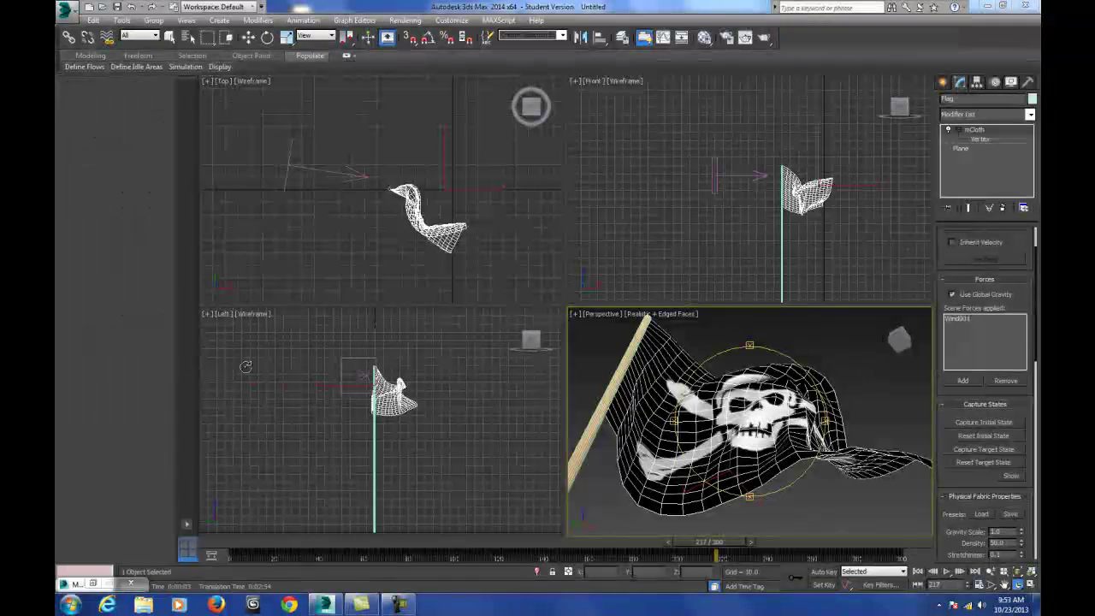
left_click(400, 158)
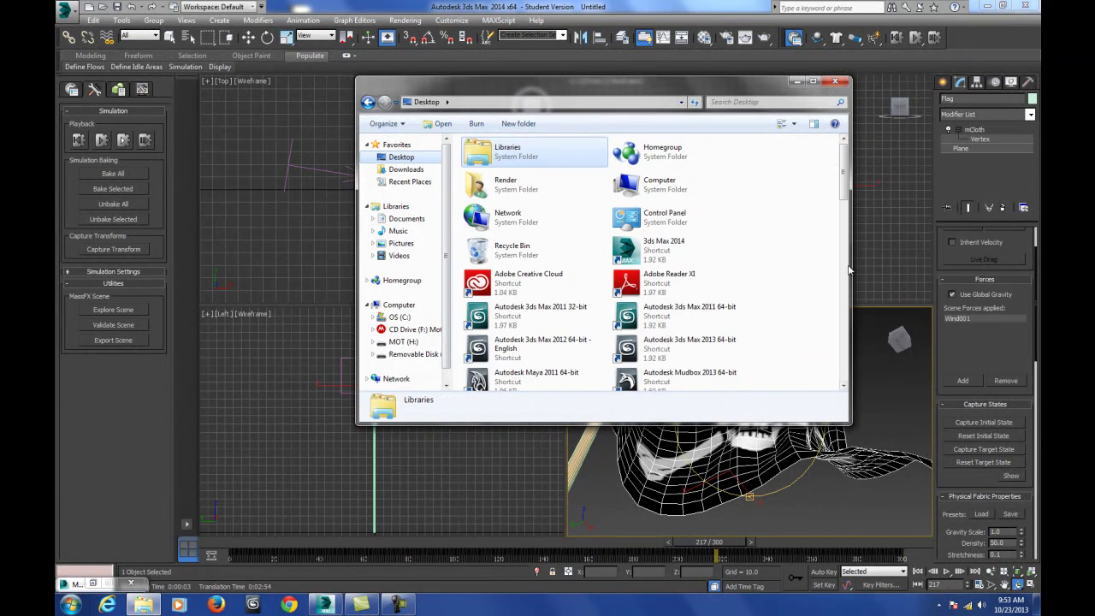
left_click_drag(846, 188, 833, 352)
left_click(624, 265)
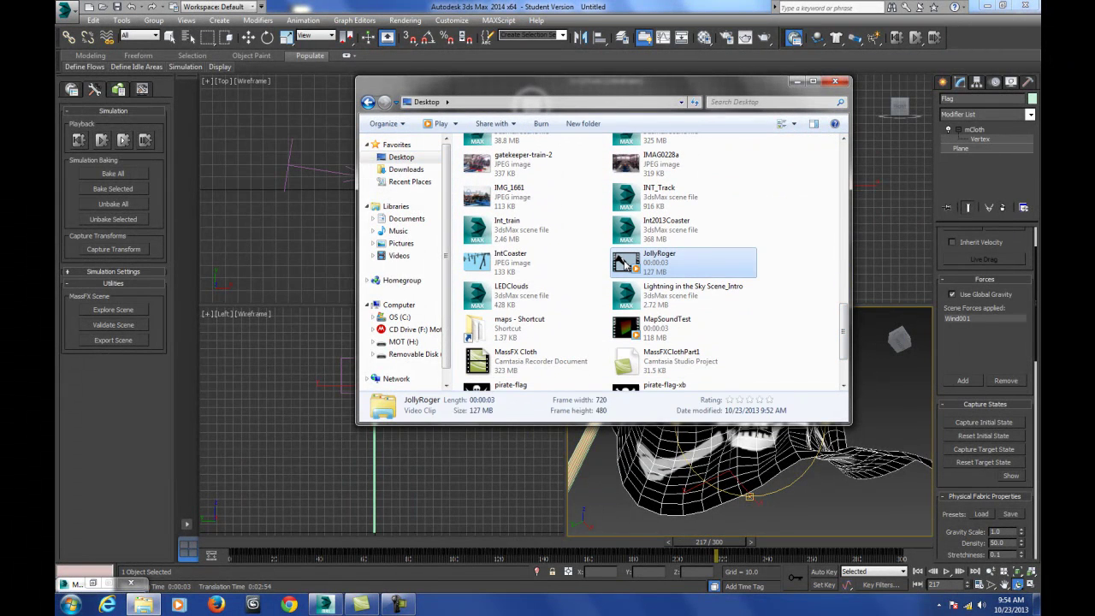
double_click(625, 264)
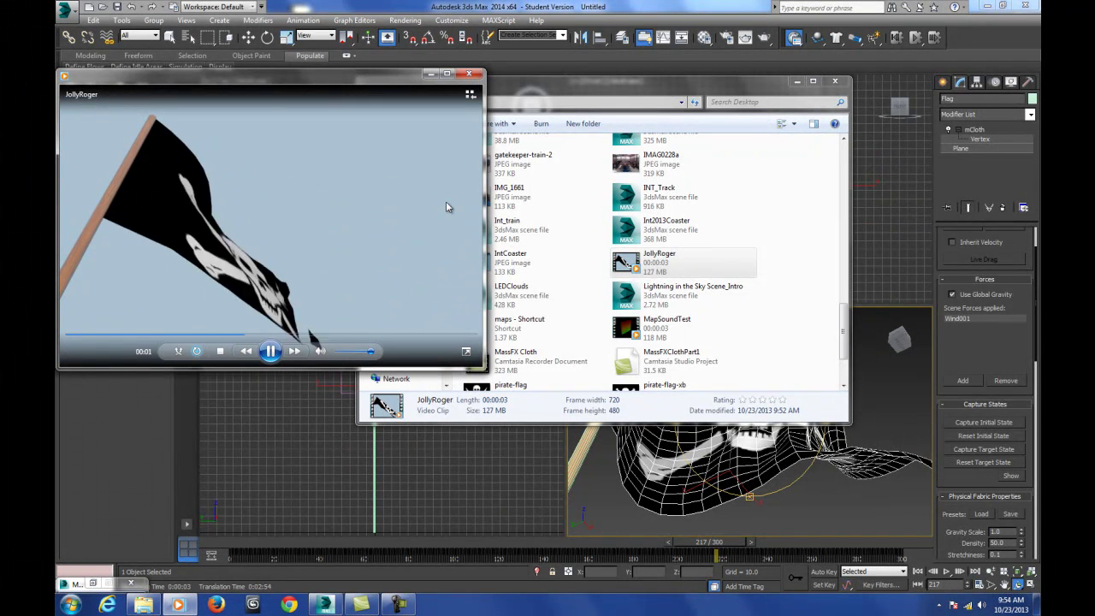
left_click(468, 74)
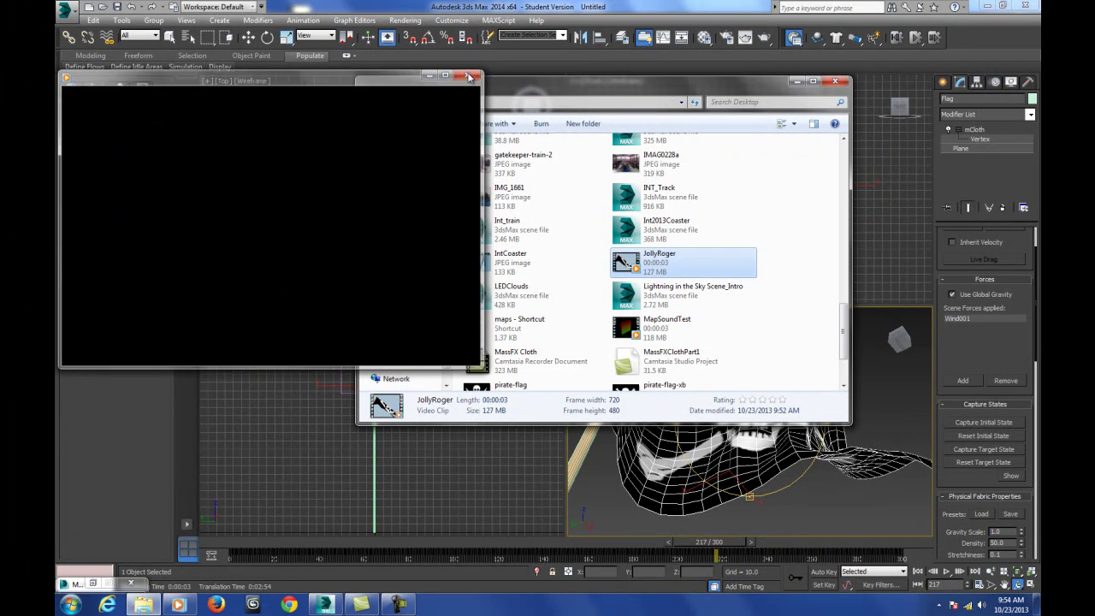
left_click(835, 81)
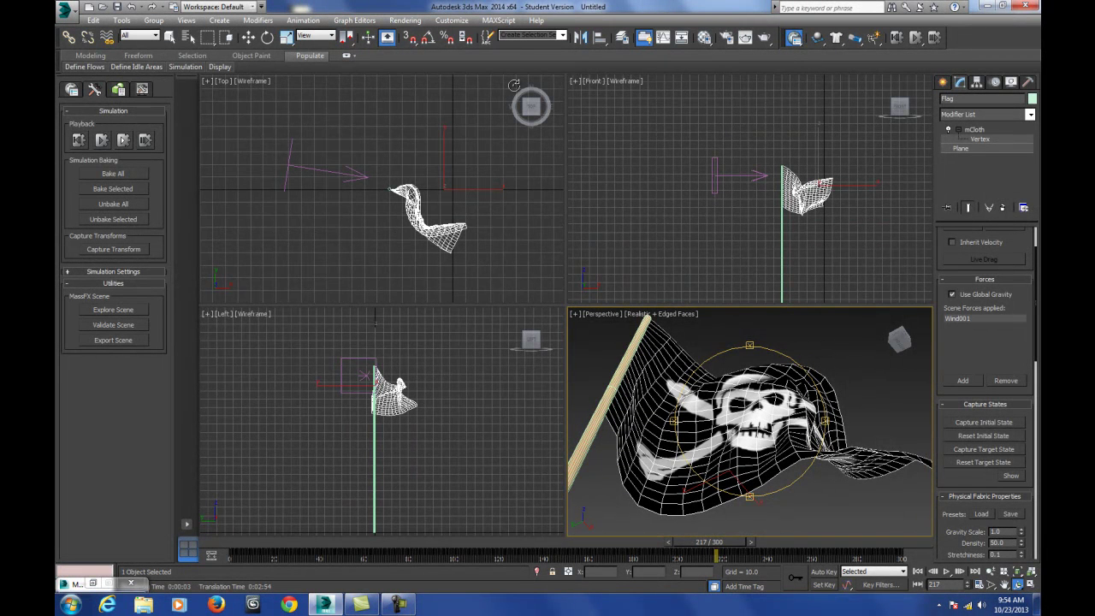
left_click(72, 11)
left_click(94, 70)
left_click(546, 320)
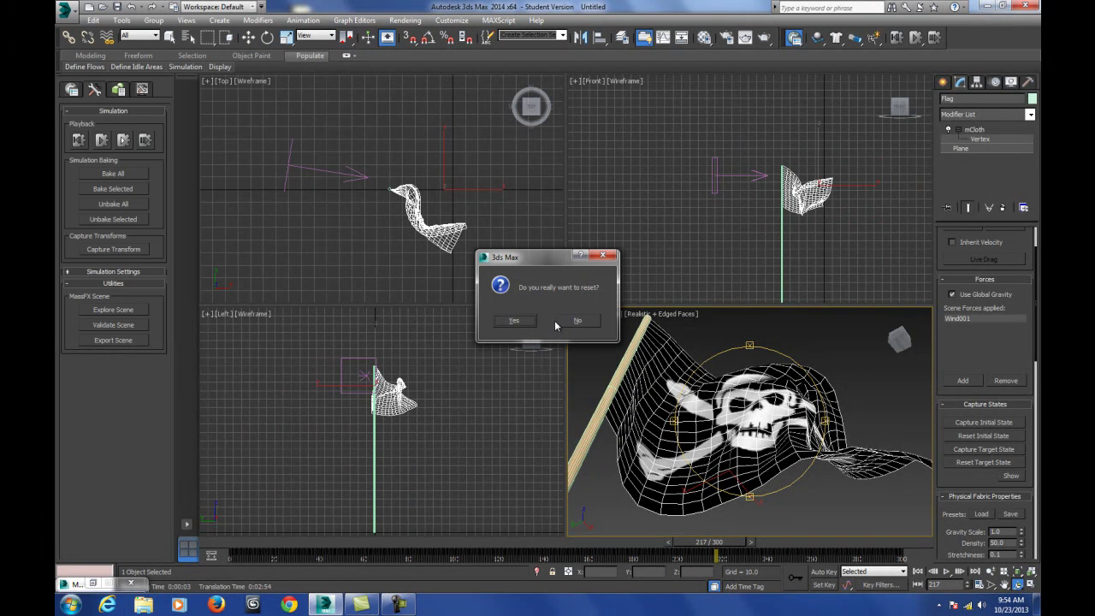
left_click(580, 326)
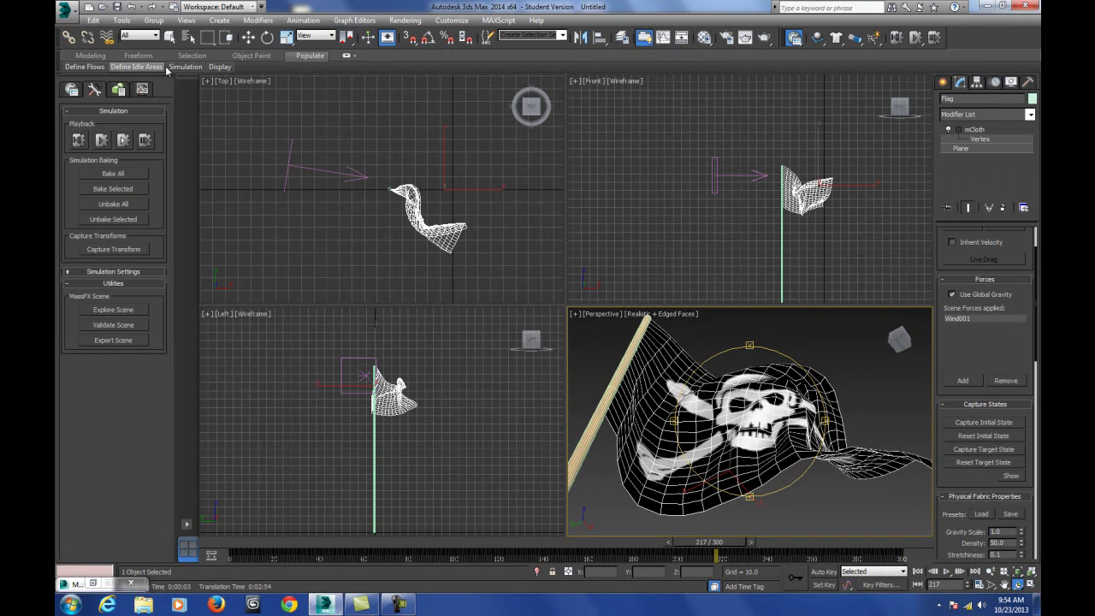
Save the flag scene as a 3ds Max file named JollyRoger in the scenes folder
left_click(67, 11)
left_click(102, 143)
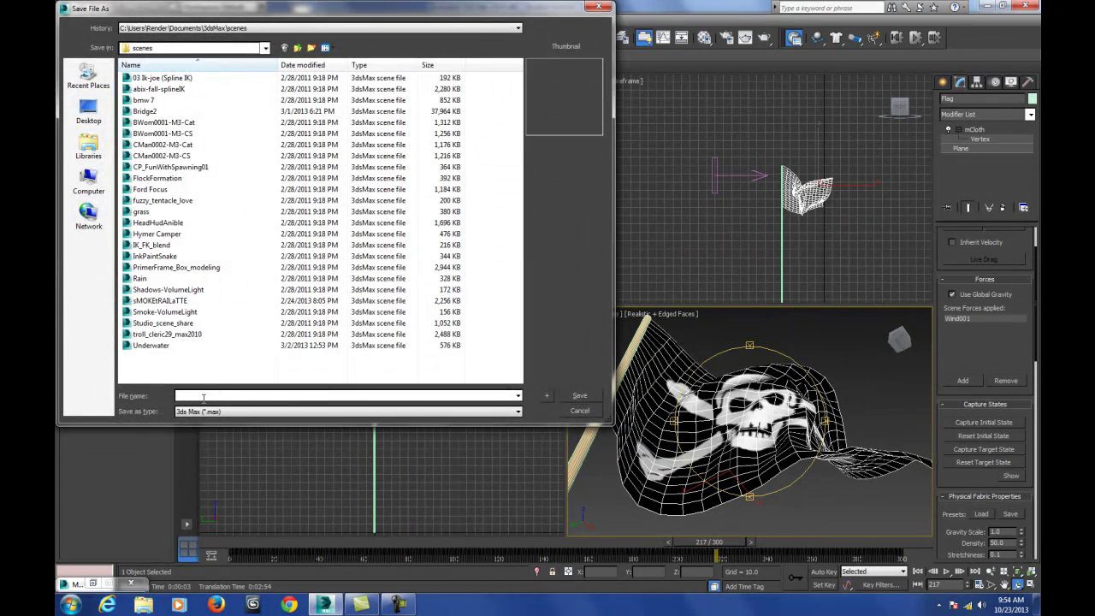
type("JollyRoger")
left_click(575, 395)
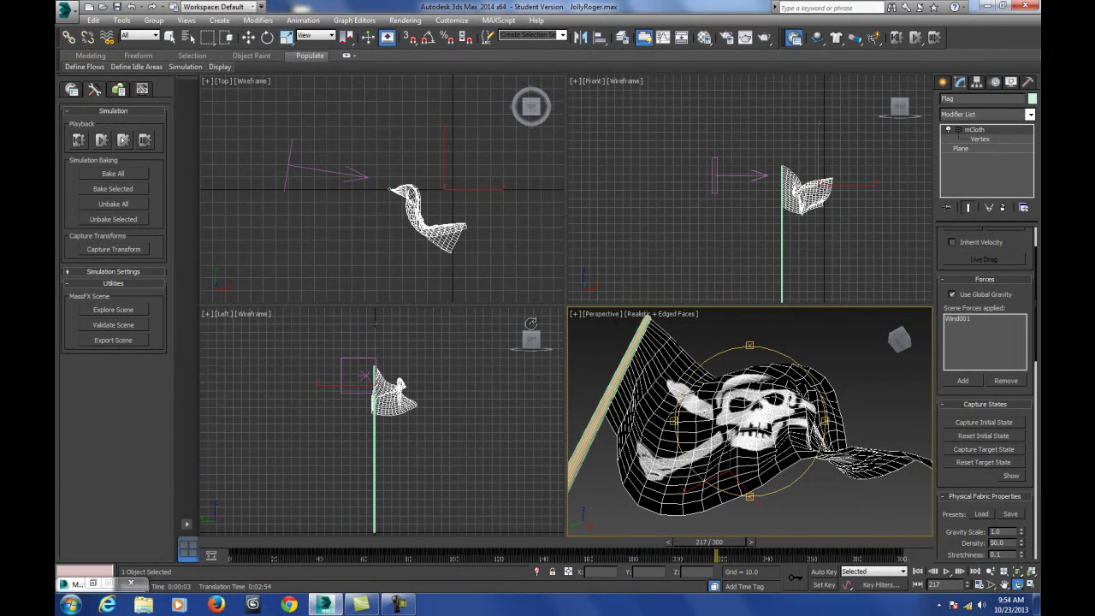
Reset the program to start from an empty scene
left_click(68, 12)
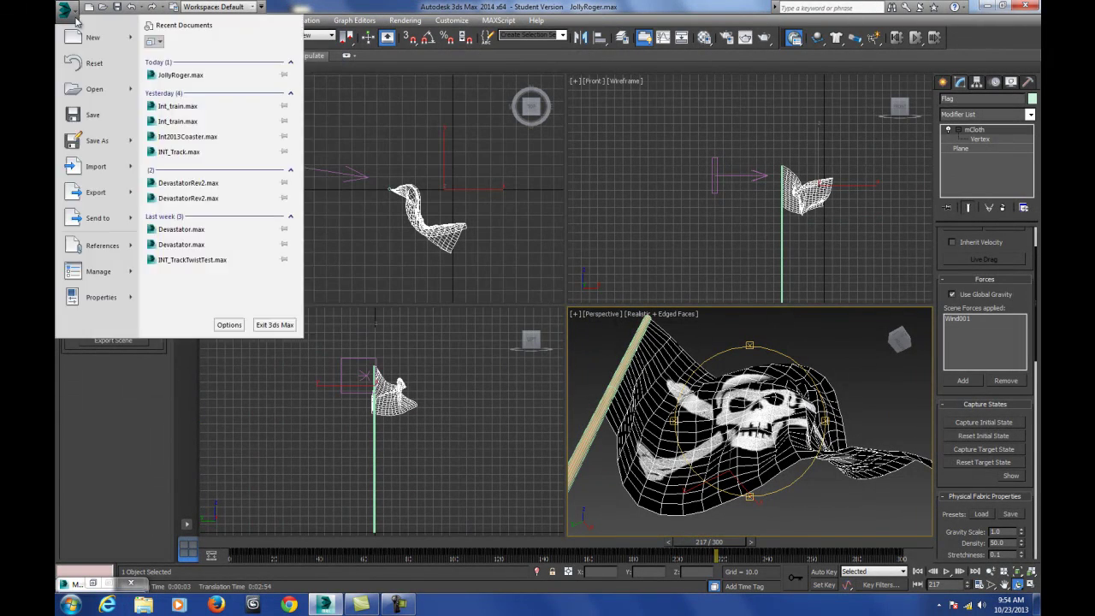
left_click(94, 62)
left_click(515, 320)
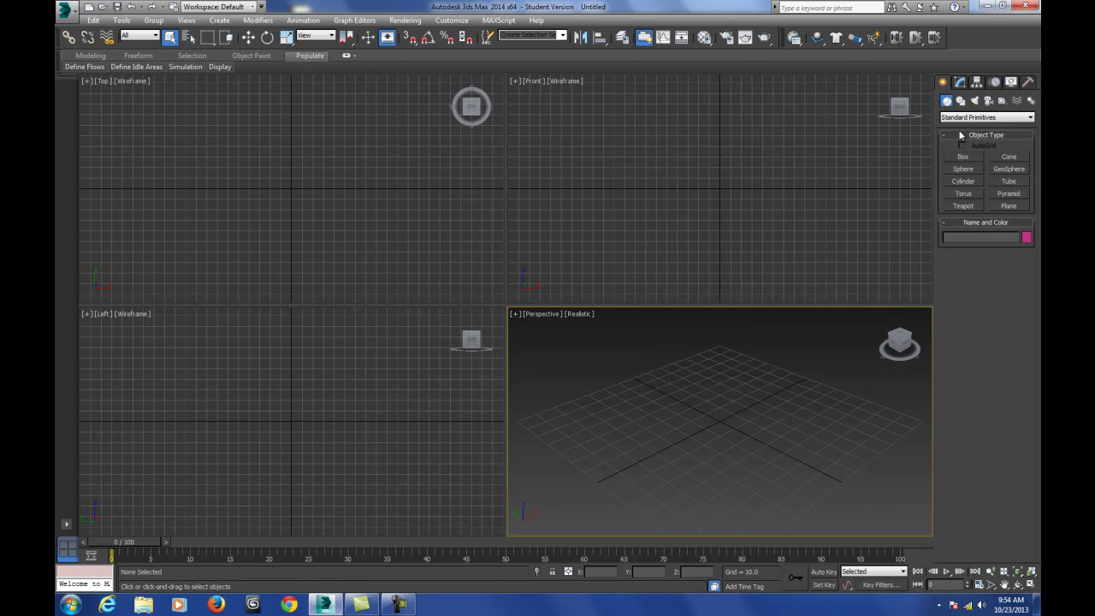
Create a cylinder at the origin of the Top view, with a radius of about 34 and a height of about 60
left_click(964, 182)
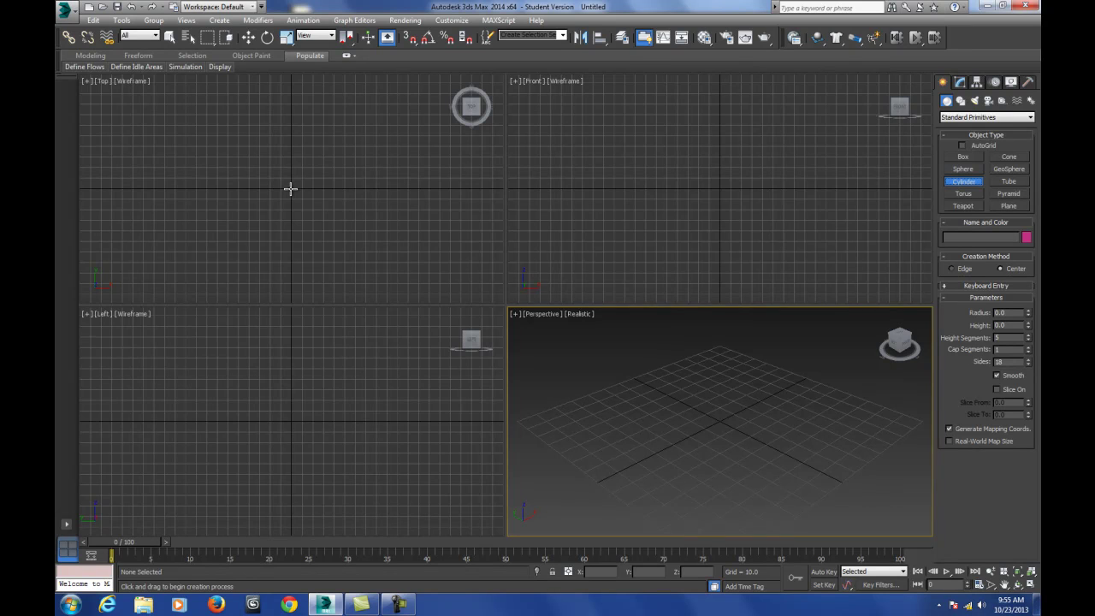
left_click_drag(290, 188, 313, 159)
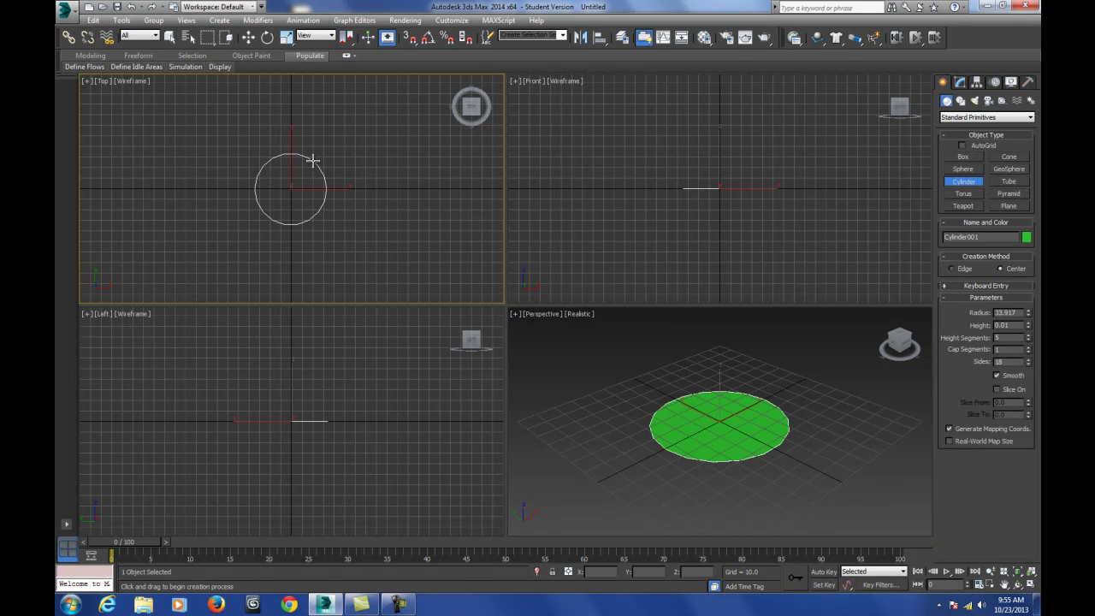
middle_click_drag(691, 366, 688, 413)
scroll(703, 415, "down", 3)
scroll(703, 415, "up", 3)
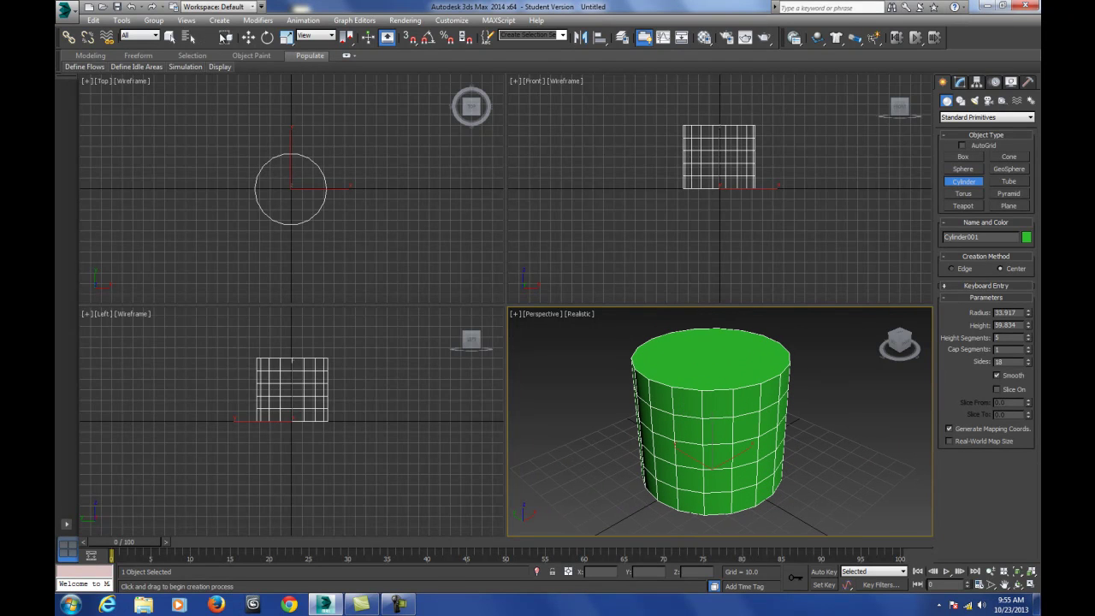
Scale the cylinder along its vertical axis only, to about 62 percent of its height
left_click(287, 37)
left_click(721, 229)
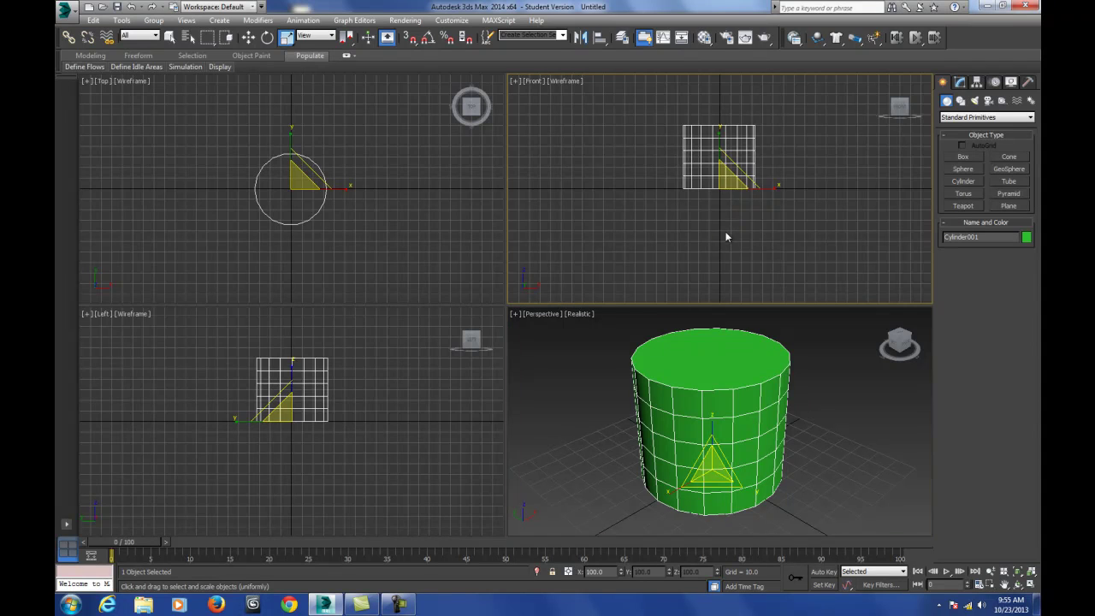
left_click_drag(720, 154, 721, 166)
scroll(721, 210, "up", 3)
middle_click_drag(721, 206, 722, 231)
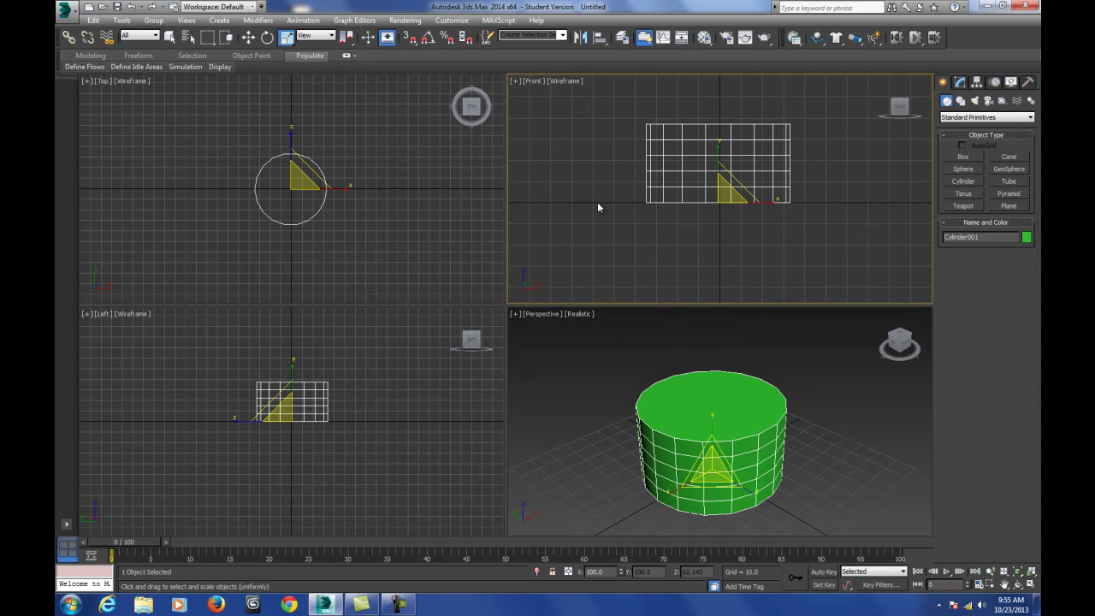
middle_click_drag(785, 505, 797, 473)
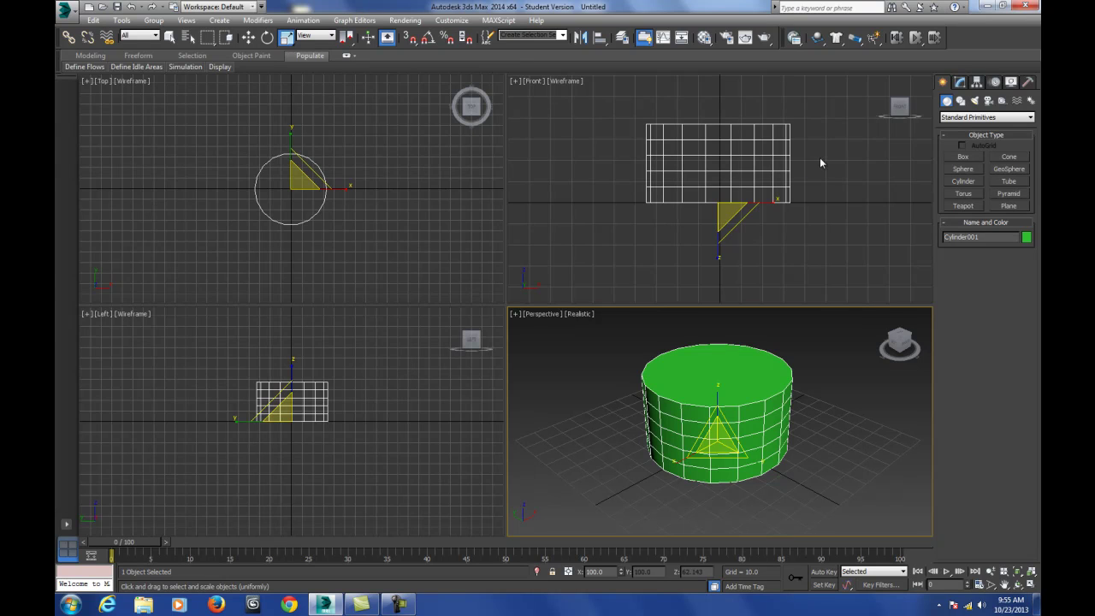
Show the MassFX Tools and dock them beside the viewports
left_click(794, 38)
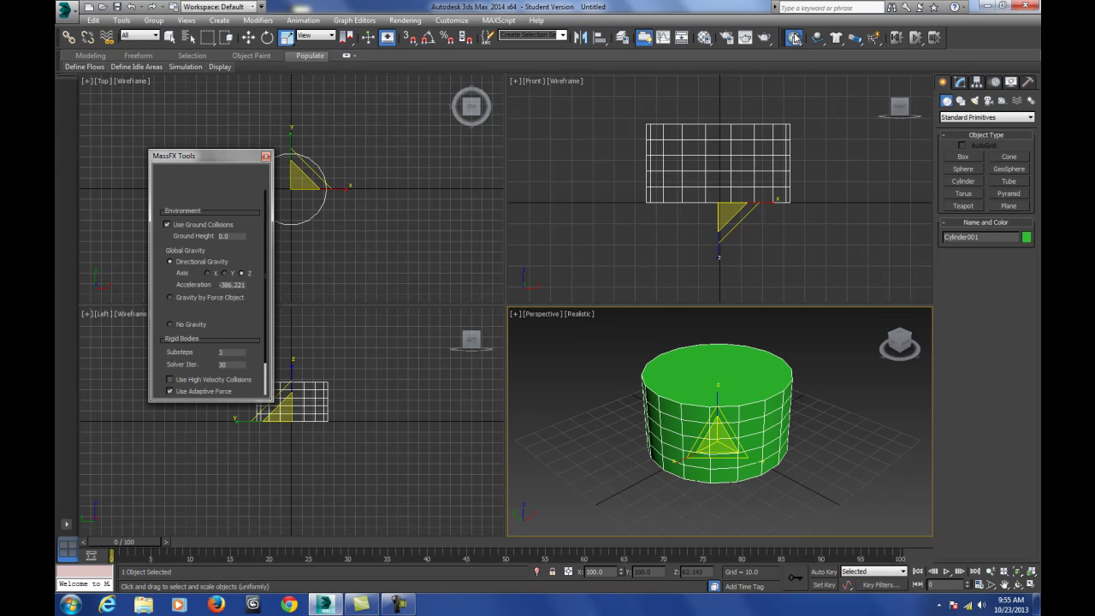
left_click_drag(232, 156, 75, 91)
Load the Finishes.Flooring.Rug.Braided bitmap as the Diffuse Color map of the 01 - Default material, and move the Material Editor aside
left_click(704, 38)
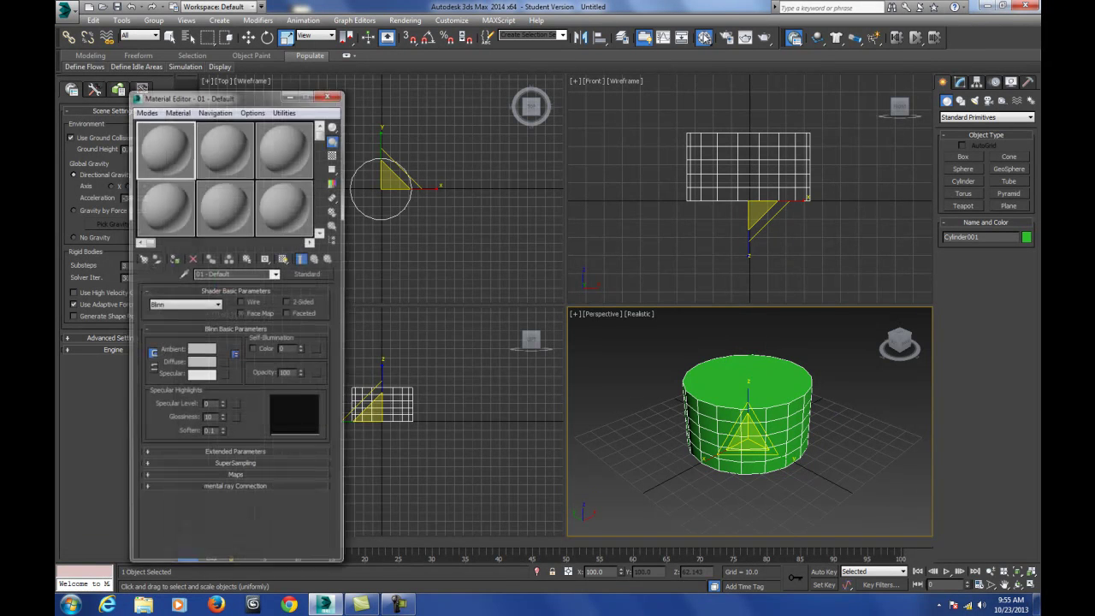
left_click(307, 274)
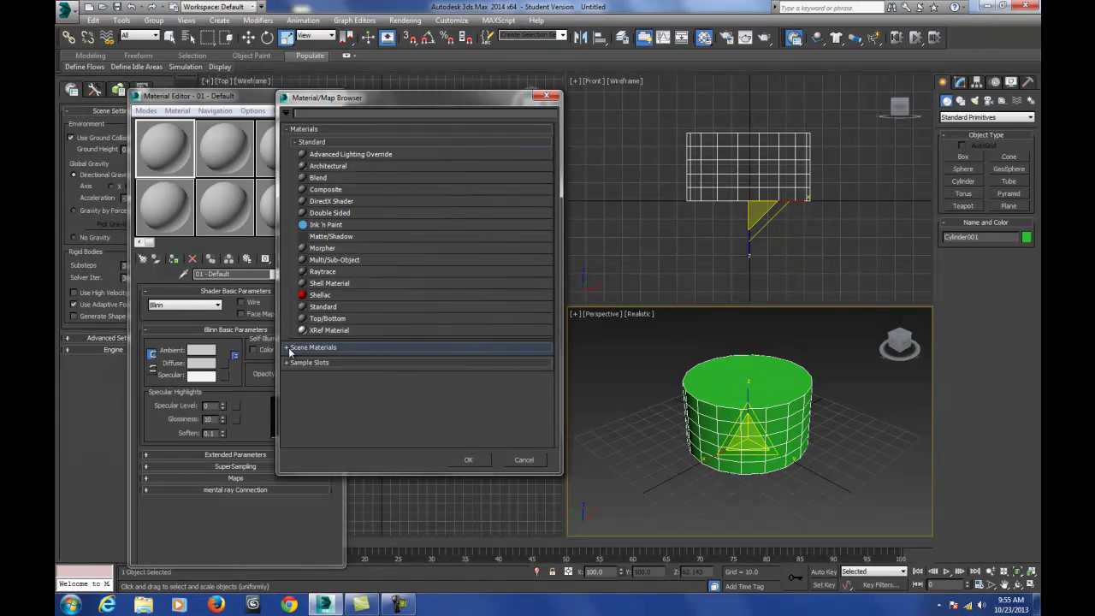
left_click(545, 97)
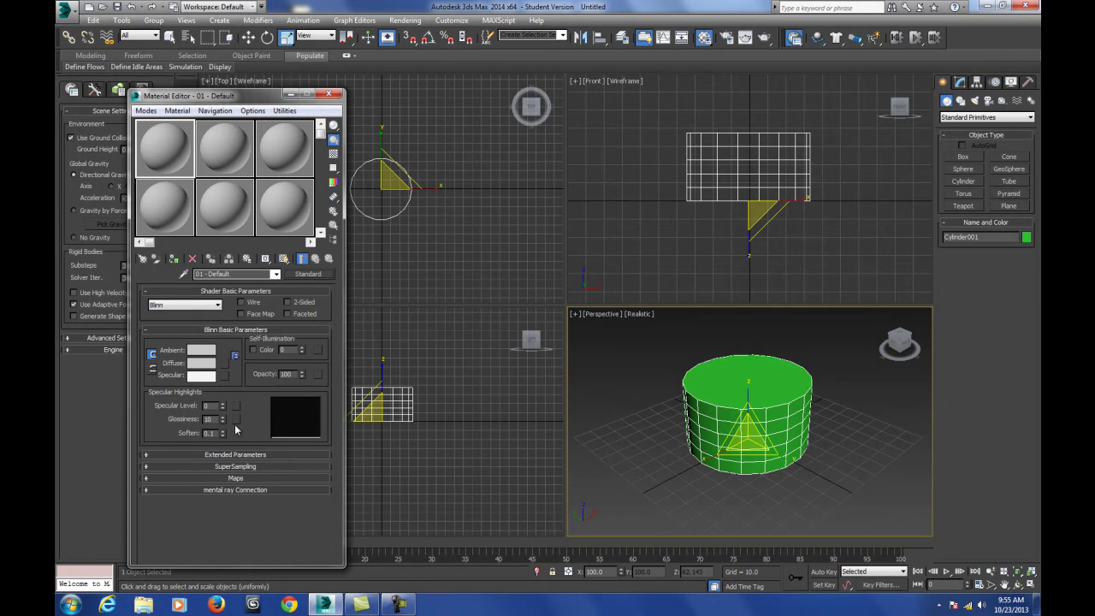
left_click(237, 479)
left_click(278, 324)
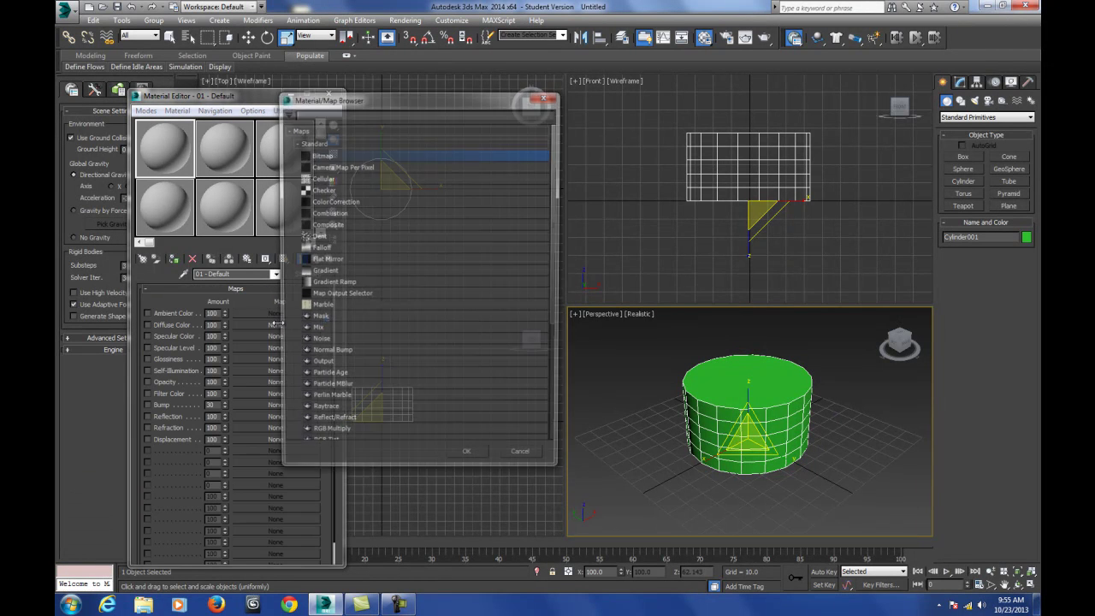
double_click(308, 154)
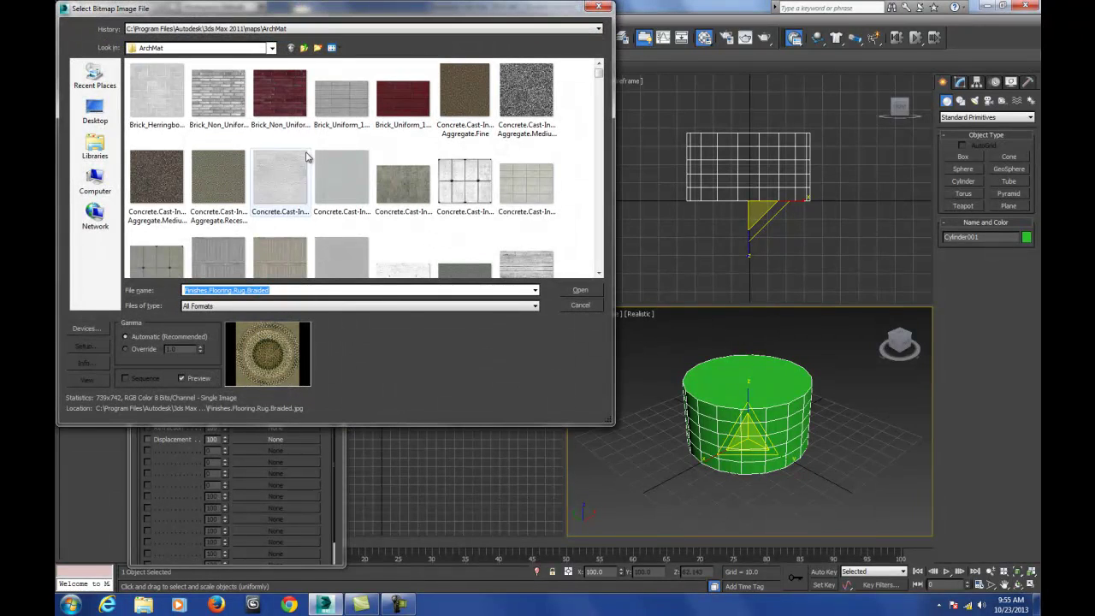
left_click(579, 292)
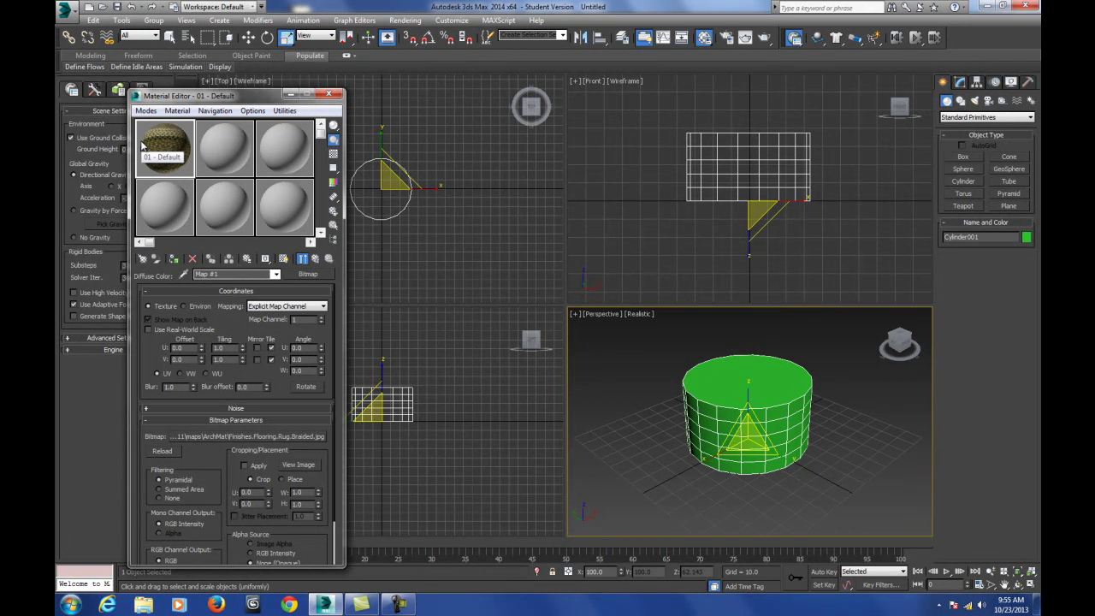
left_click_drag(264, 102, 201, 98)
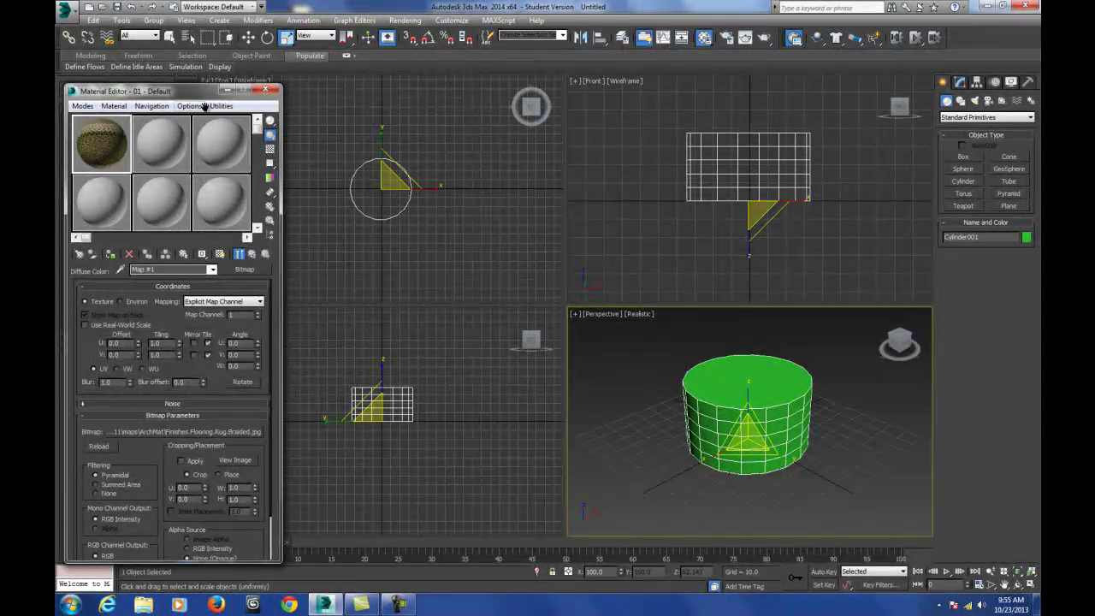
Draw a circle spline with a radius of about 86 around the cylinder's centre in the Top view
middle_click_drag(373, 232, 434, 237)
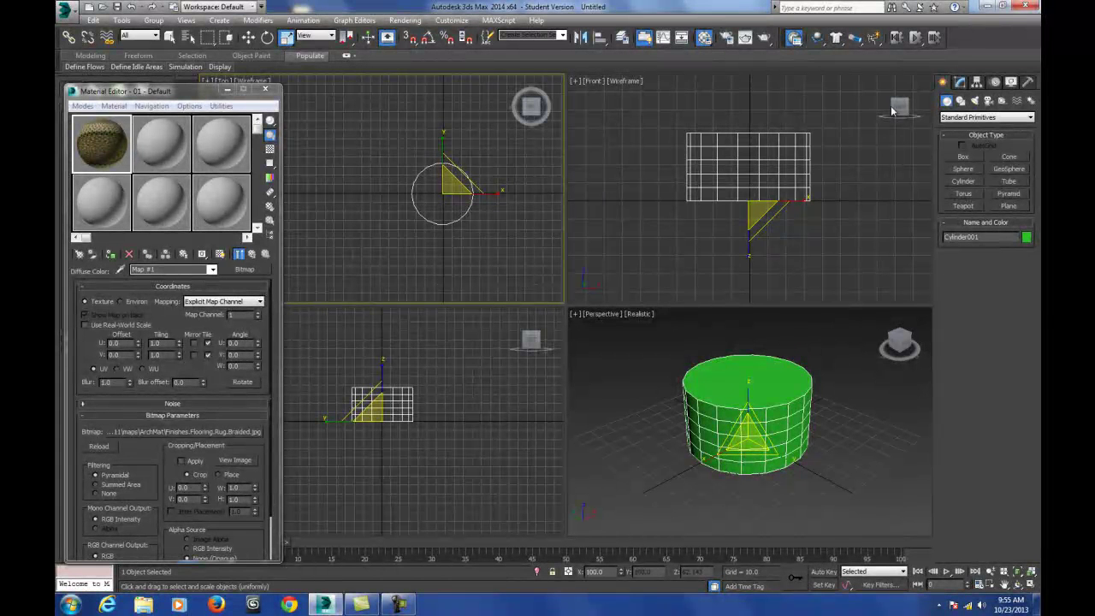
left_click(960, 100)
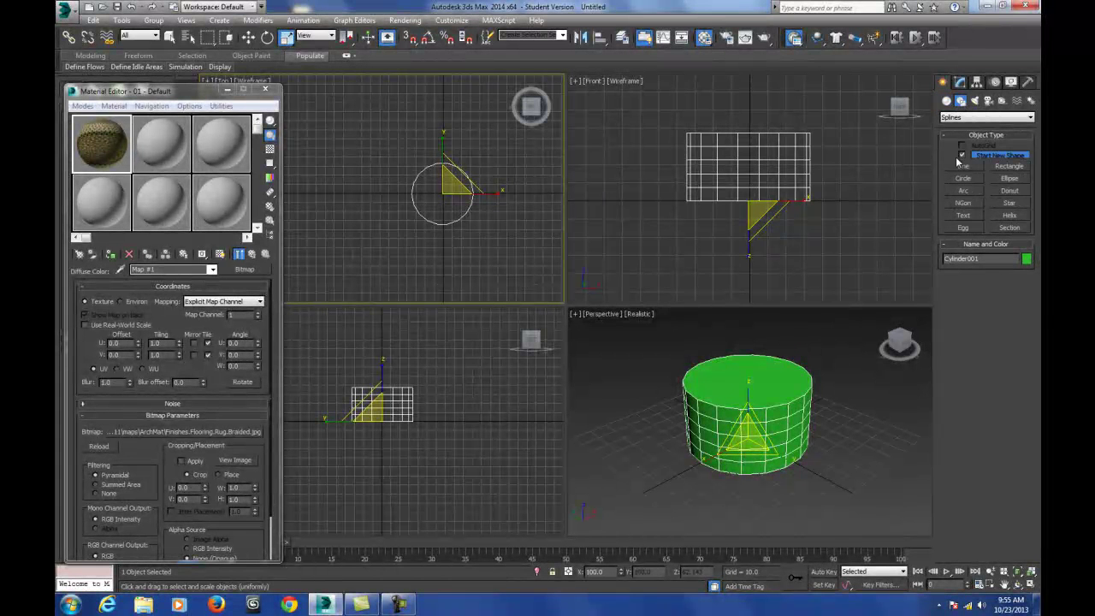
left_click(966, 178)
left_click_drag(442, 195, 503, 144)
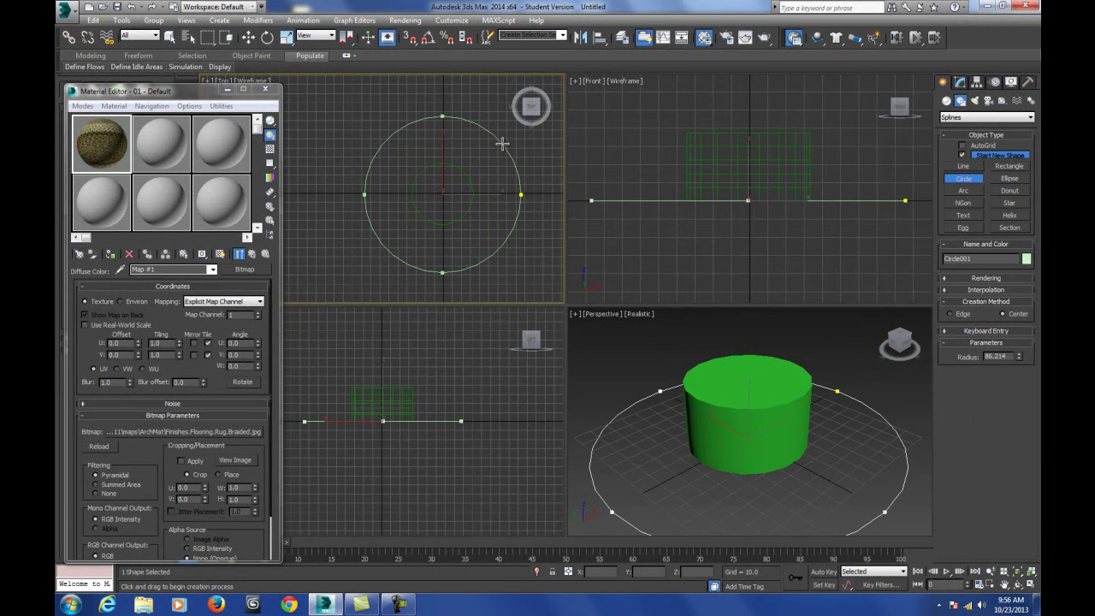
Raise the circle above the cylinder to a Z position of about 66.6 and nudge it to centre it over the cylinder
left_click(248, 36)
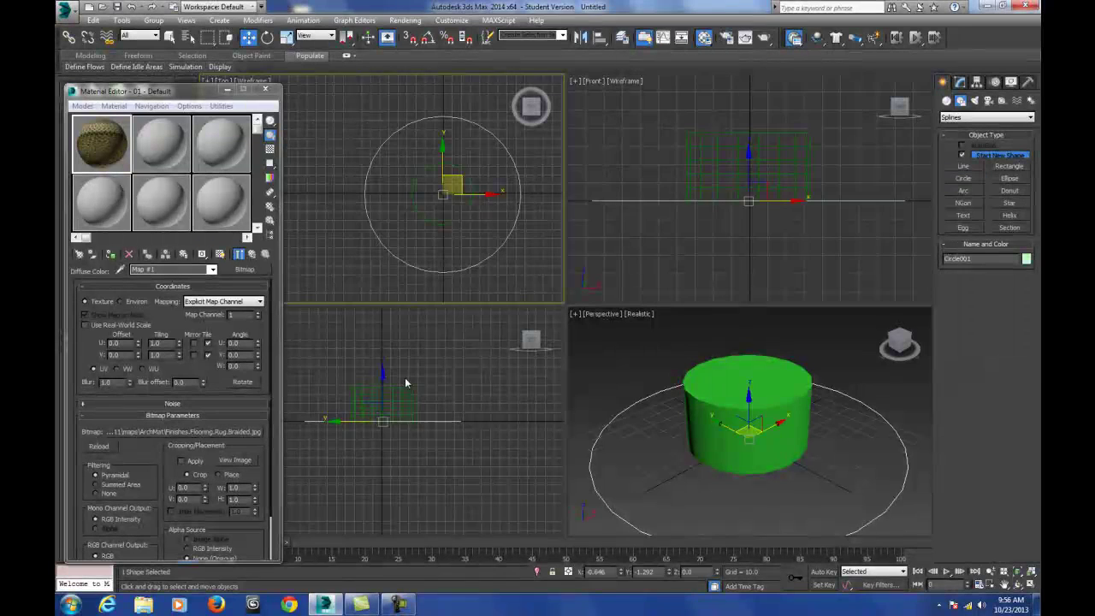
left_click_drag(384, 377, 385, 319)
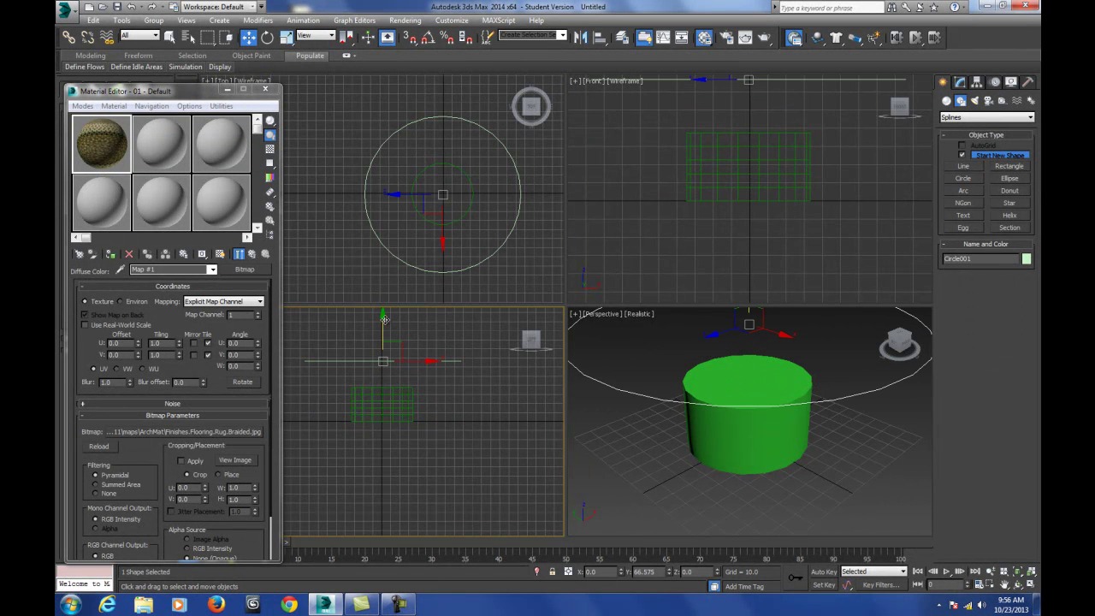
middle_click_drag(758, 410, 755, 434)
left_click(748, 435)
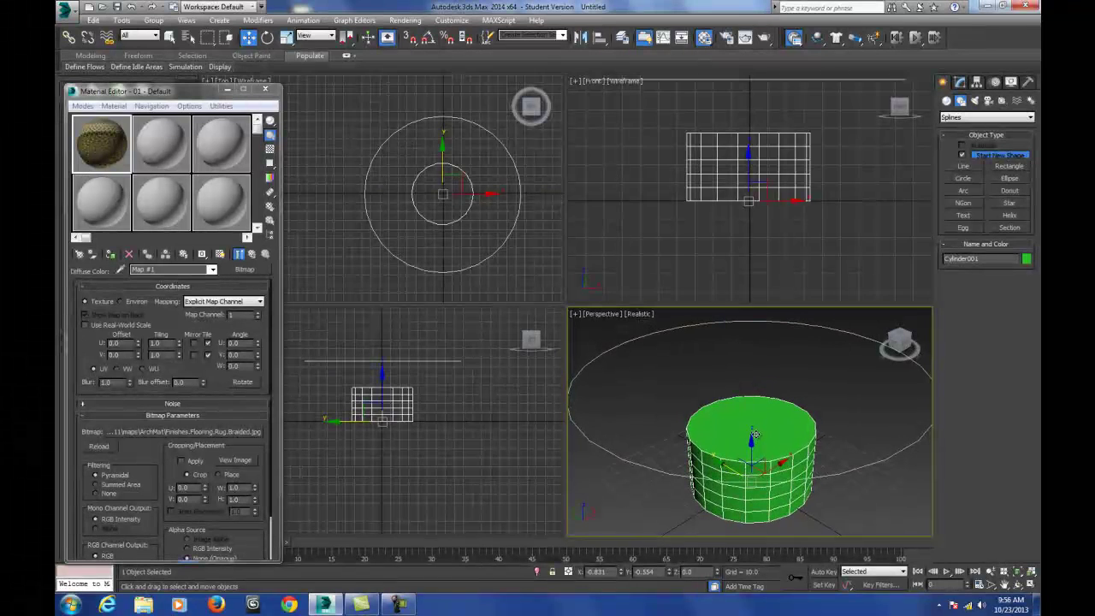
left_click(648, 335)
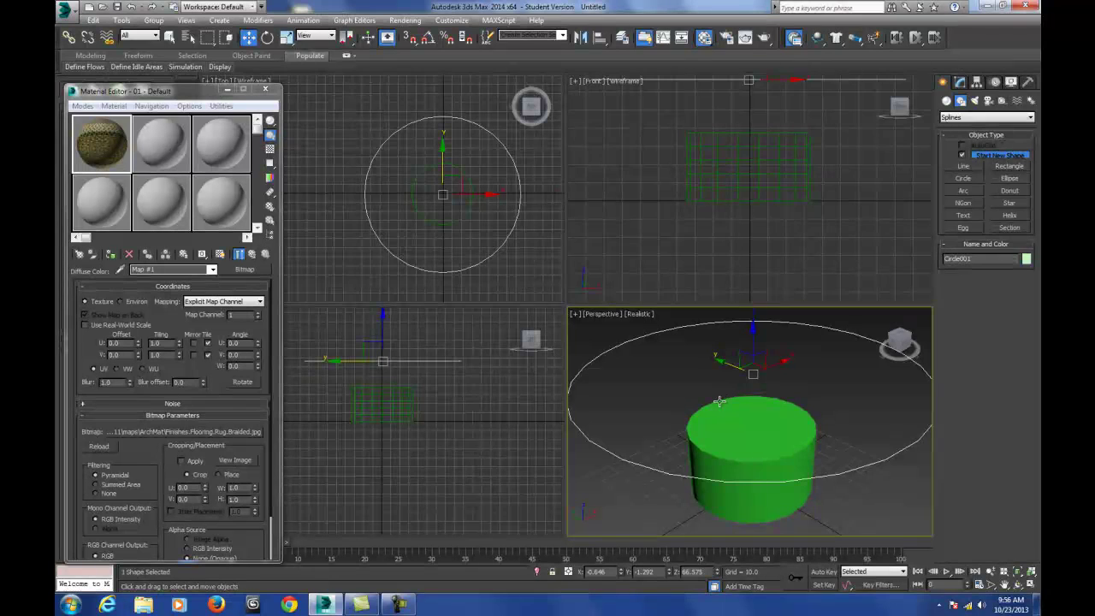
left_click_drag(458, 181, 459, 178)
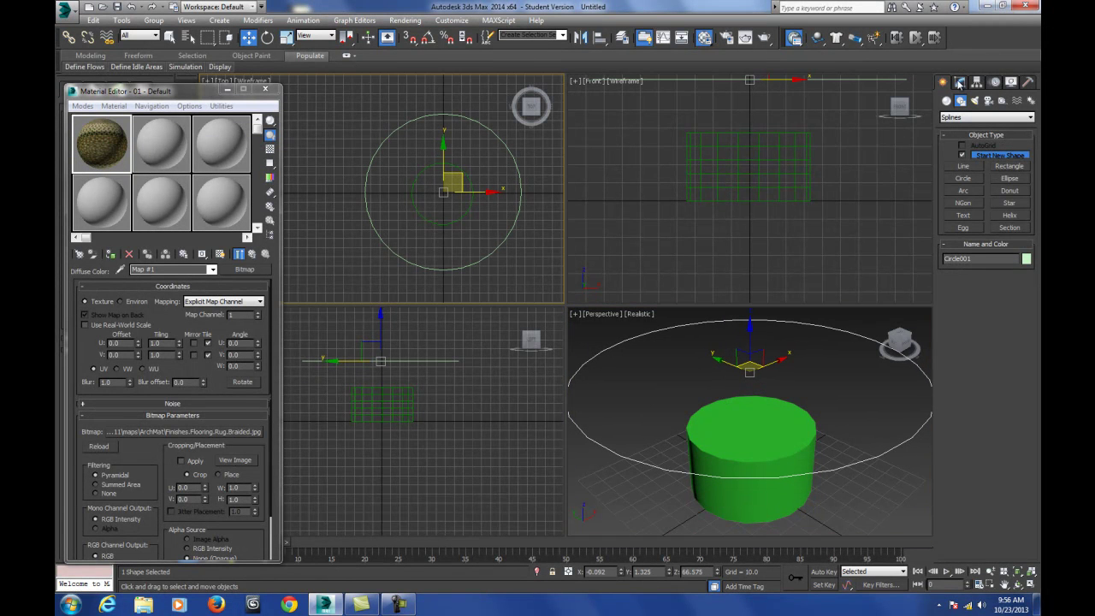
Apply the Garment Maker modifier to the circle and inspect the resulting triangulated mesh
left_click(959, 82)
left_click(1030, 115)
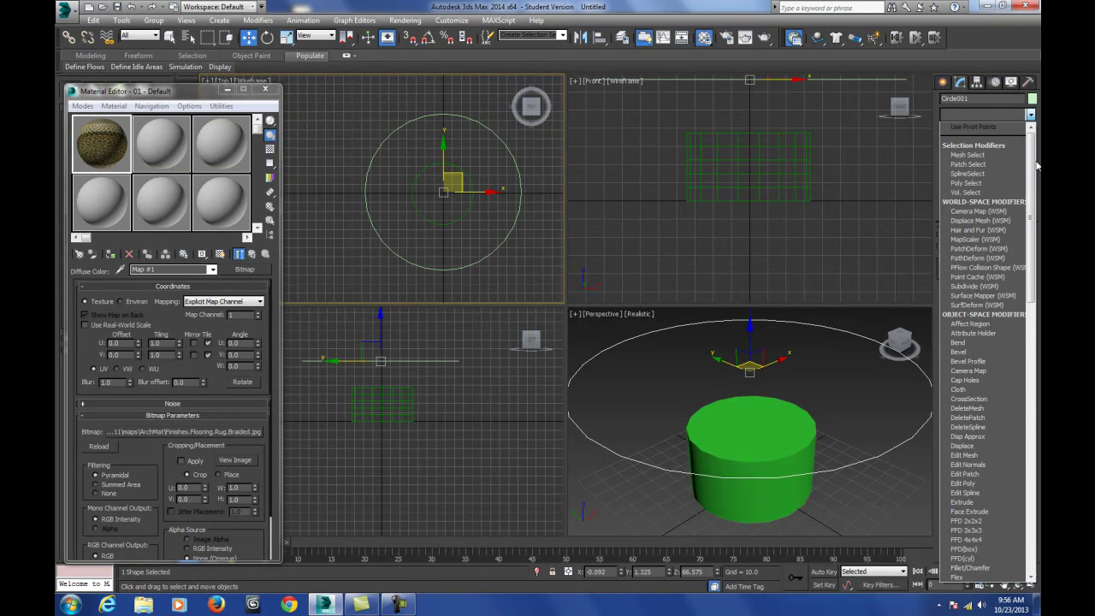
left_click_drag(1032, 171, 1022, 221)
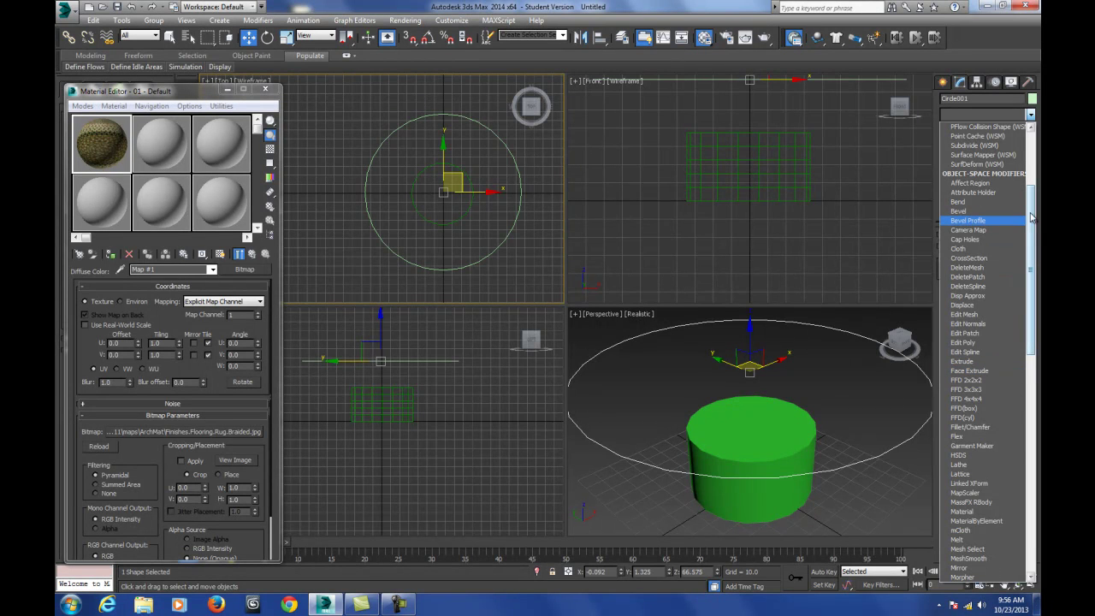
left_click(965, 446)
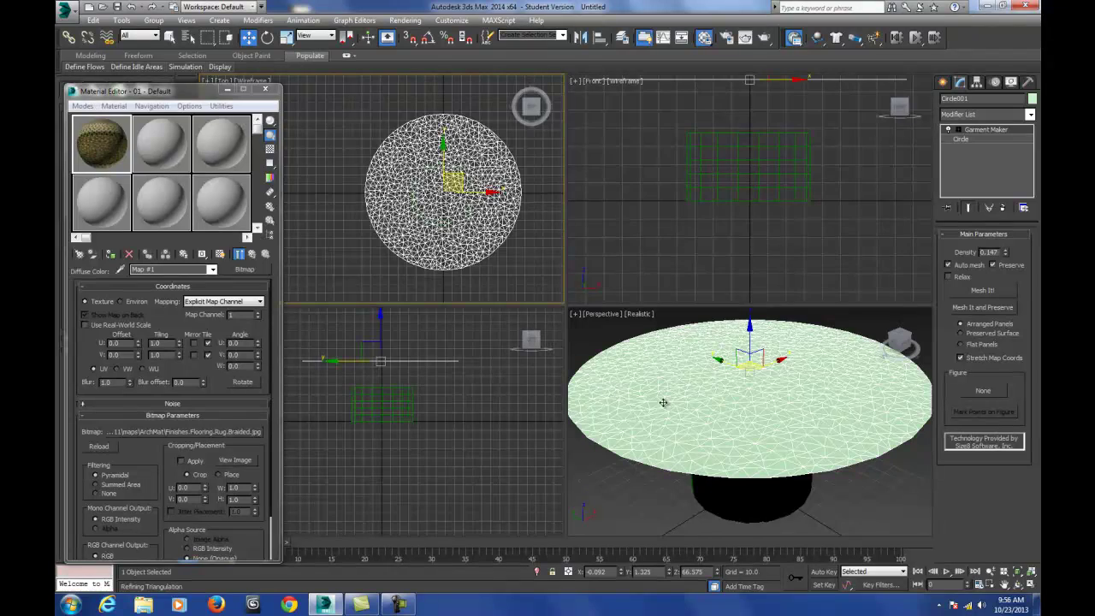
scroll(488, 185, "up", 5)
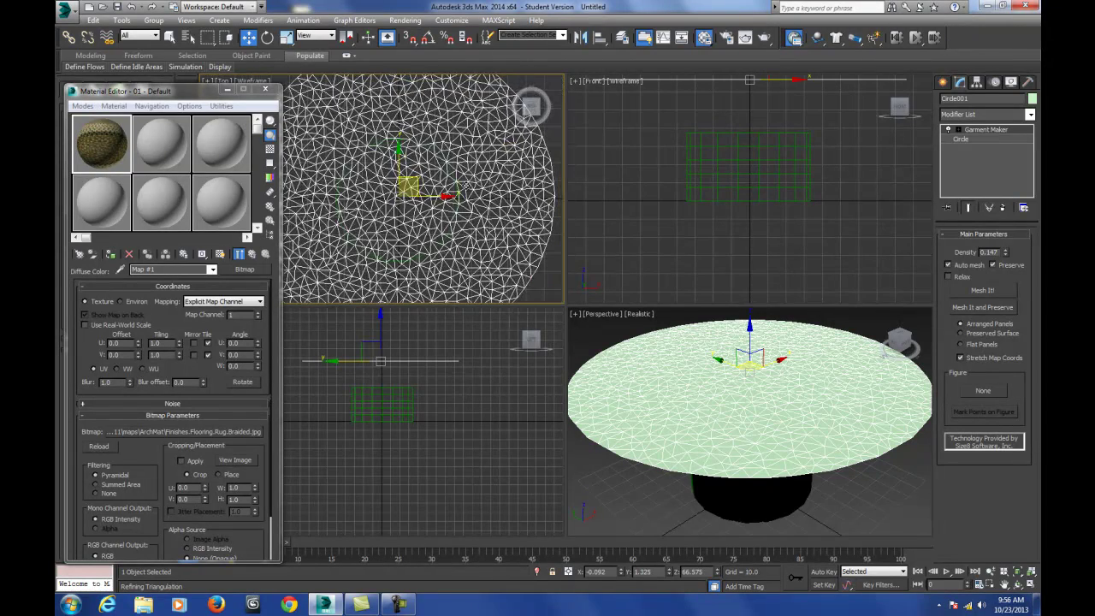
scroll(323, 236, "up", 1)
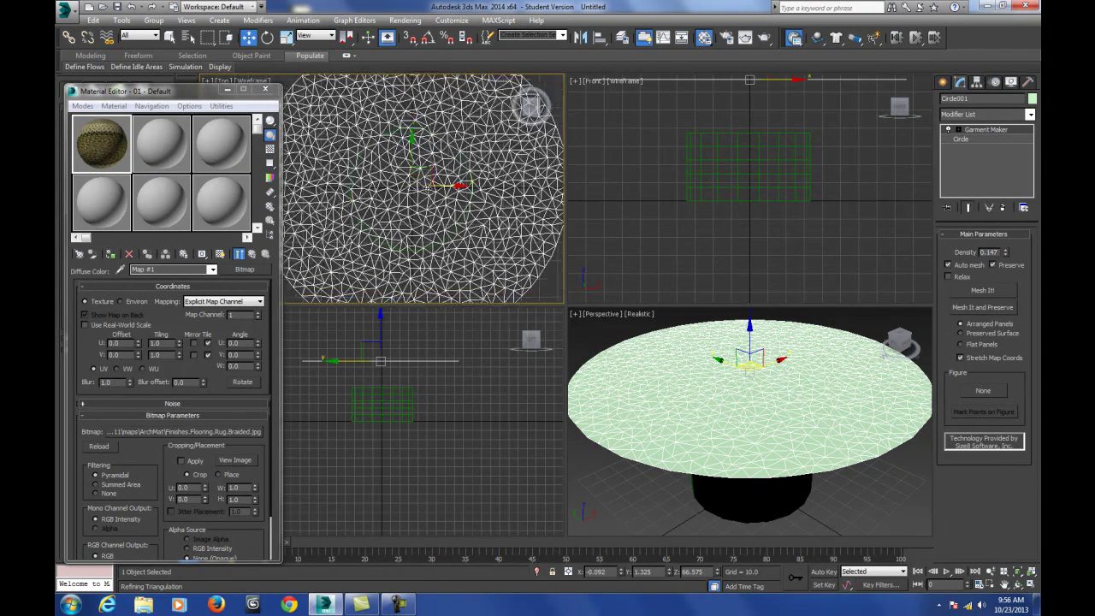
scroll(744, 387, "up", 4)
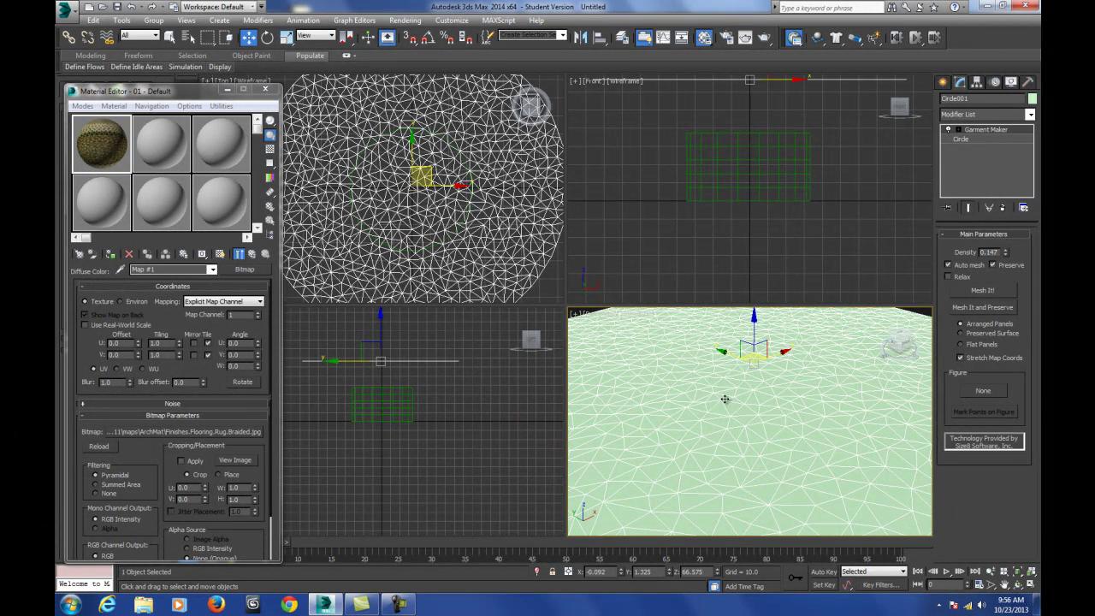
scroll(724, 398, "down", 3)
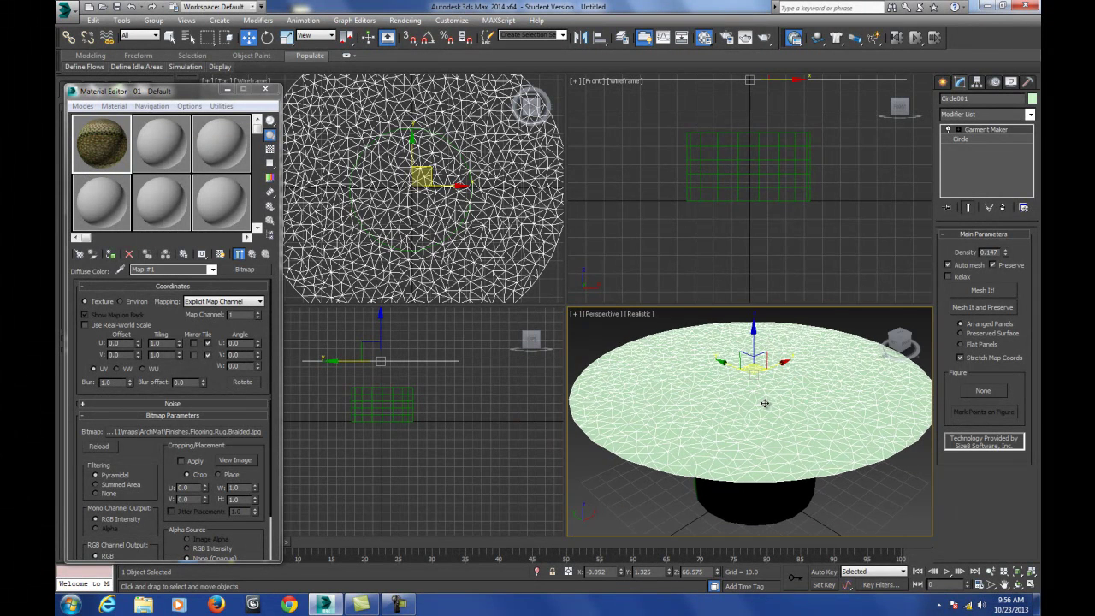
left_click(1017, 585)
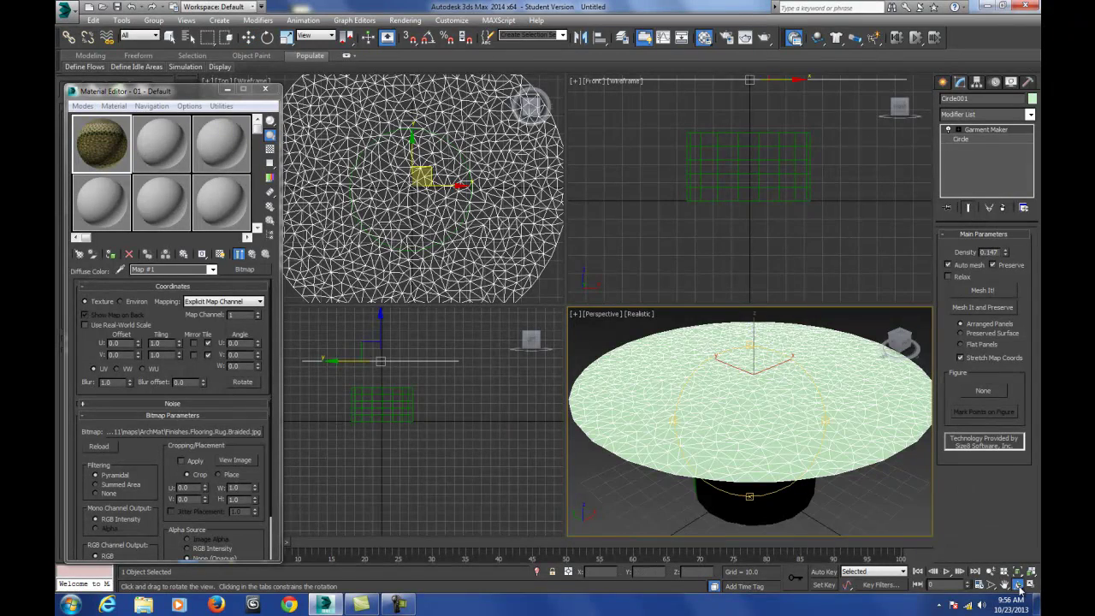
left_click_drag(696, 439, 718, 447)
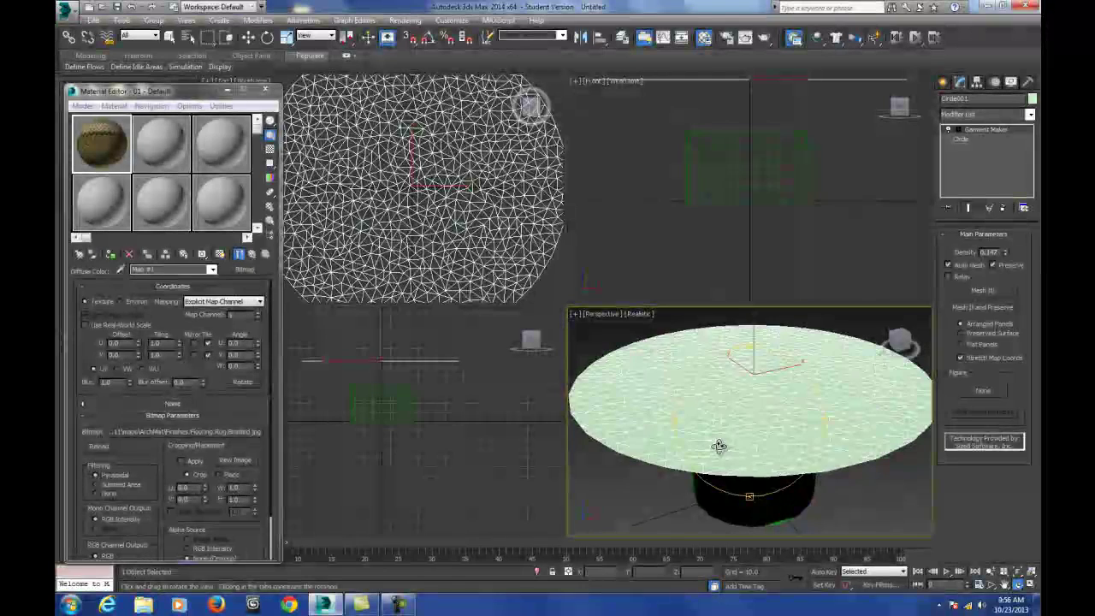
Stretch the cylinder vertically in the Front view to about 158 percent, keeping its top below the cloth
left_click(248, 37)
left_click(750, 143)
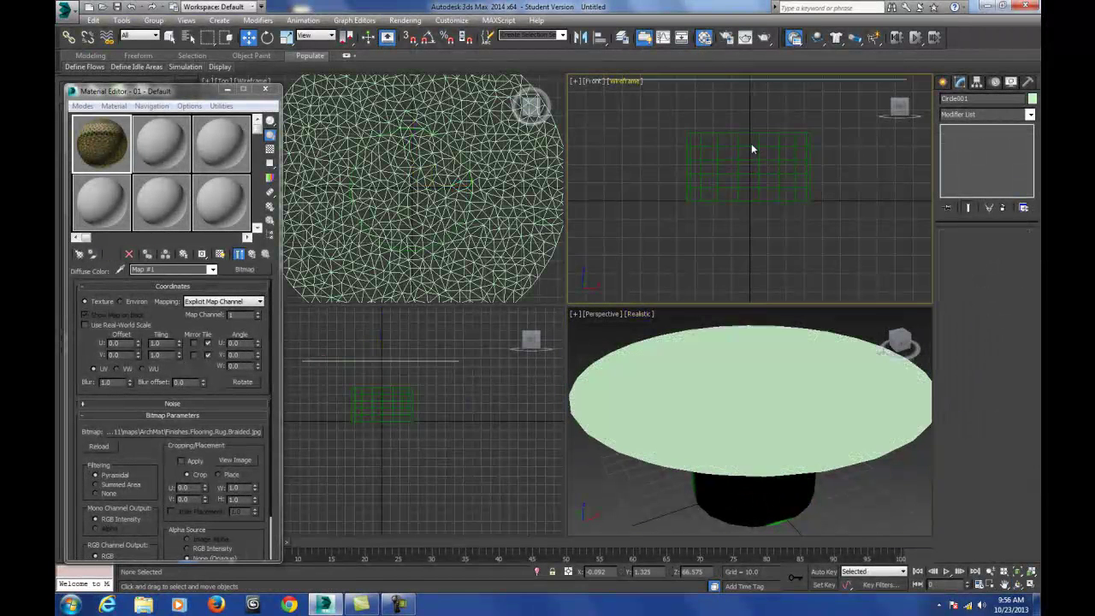
left_click(750, 137)
left_click(286, 37)
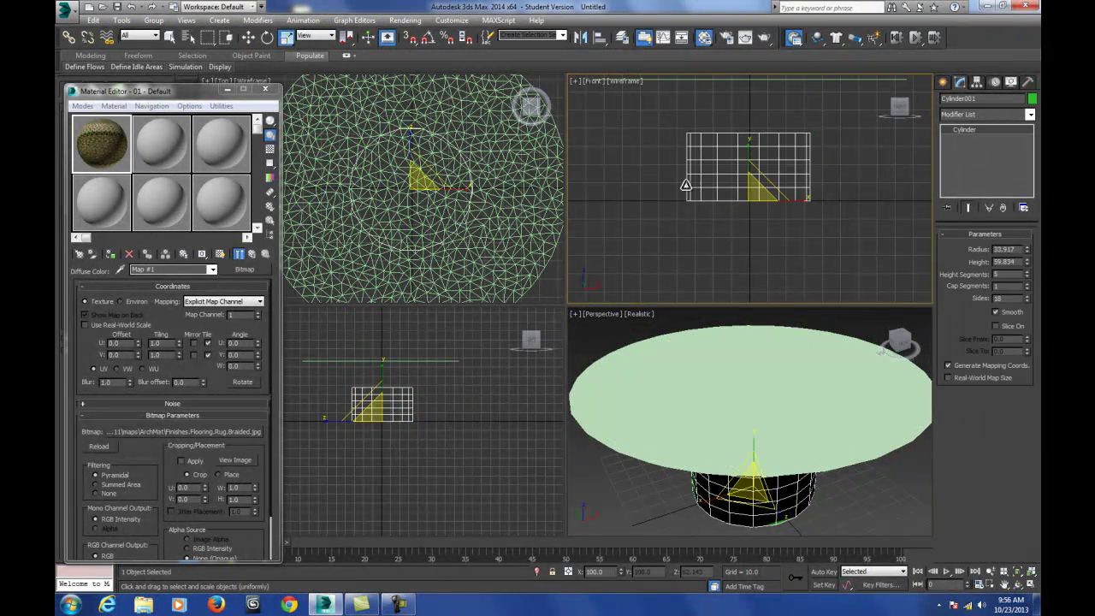
left_click_drag(747, 151, 750, 122)
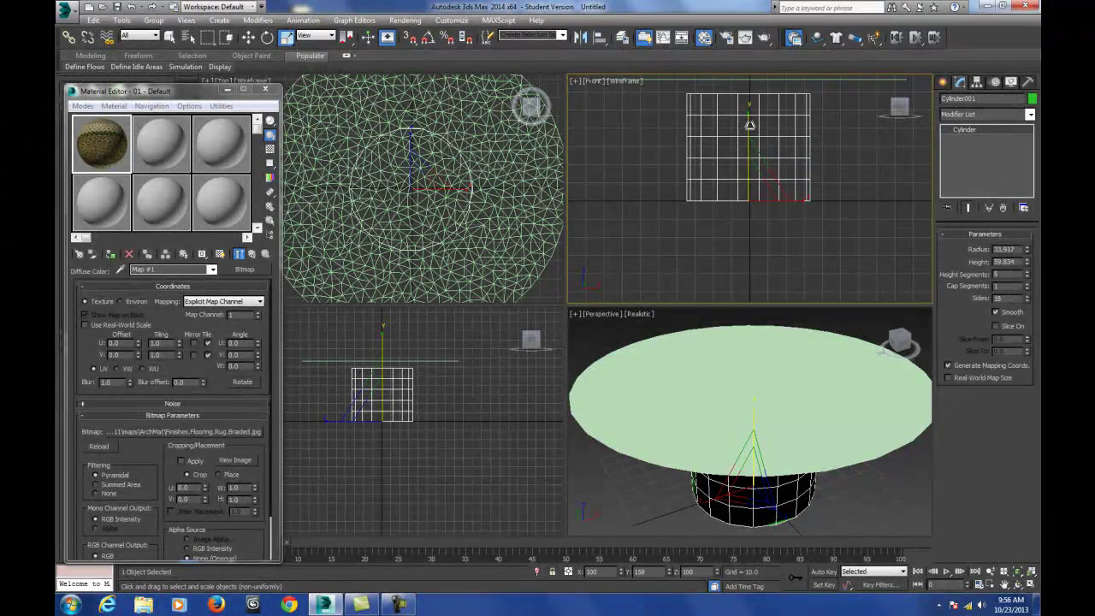
middle_click_drag(723, 128, 711, 167)
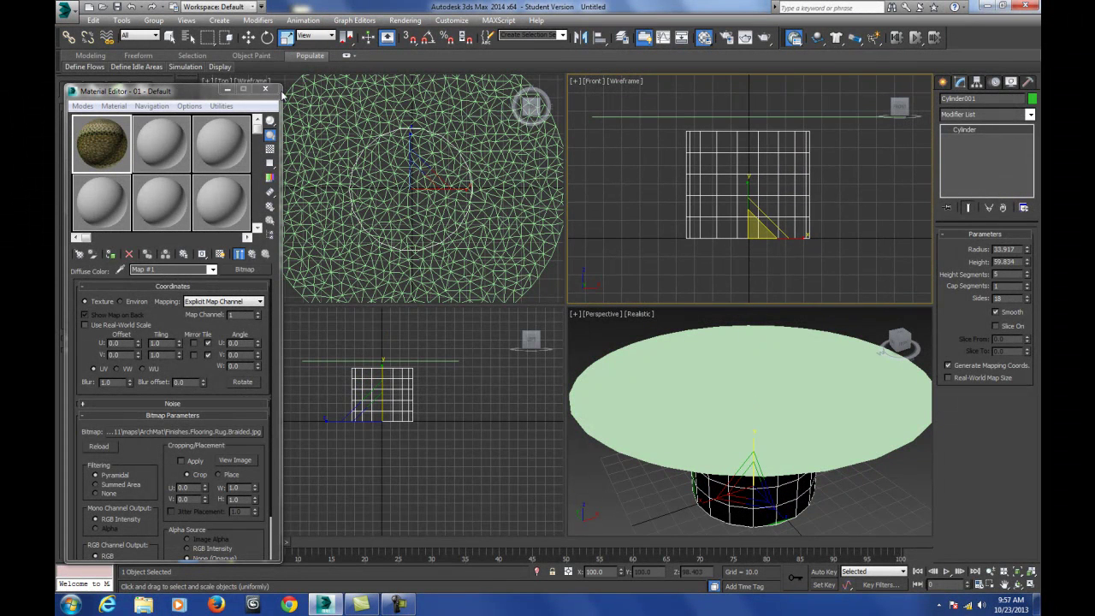
Assign the braided rug material to the circular cloth, show its texture in the viewport, and close the Material Editor
left_click_drag(94, 154, 688, 372)
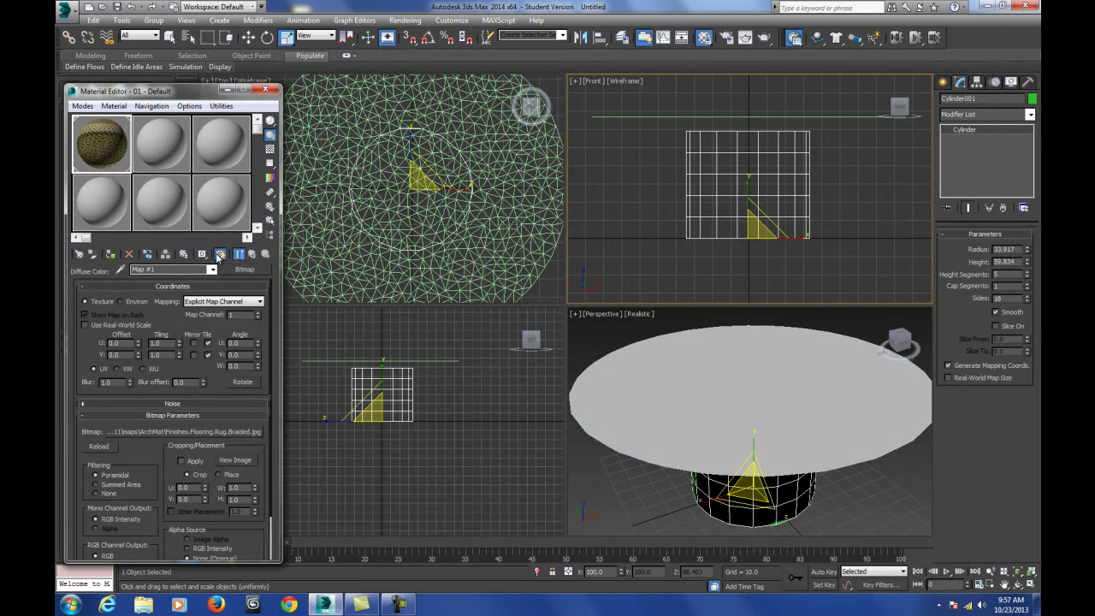
left_click(220, 254)
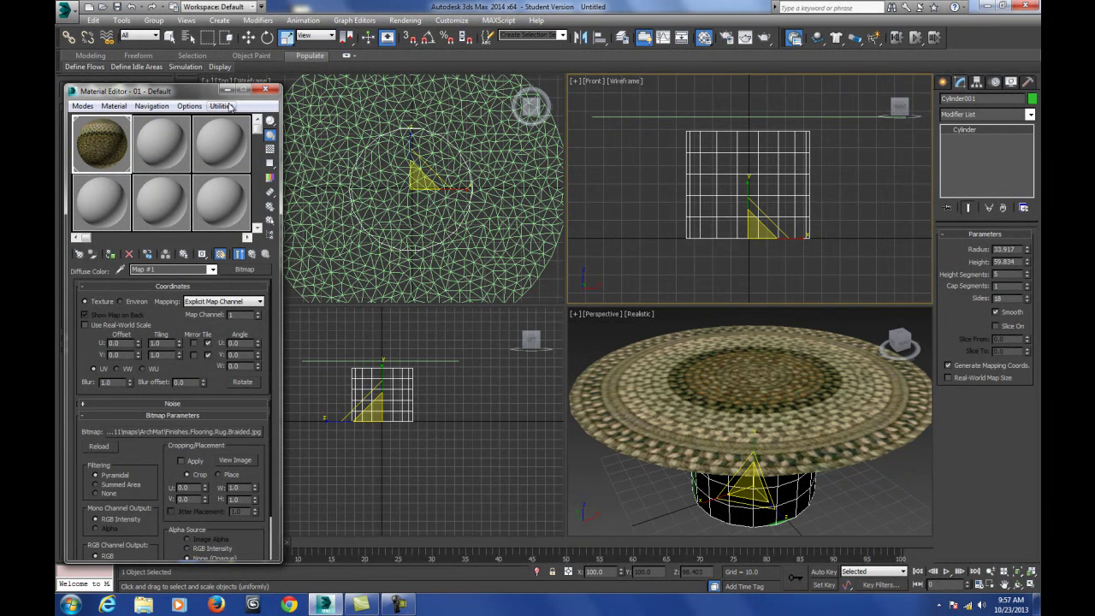
left_click(265, 90)
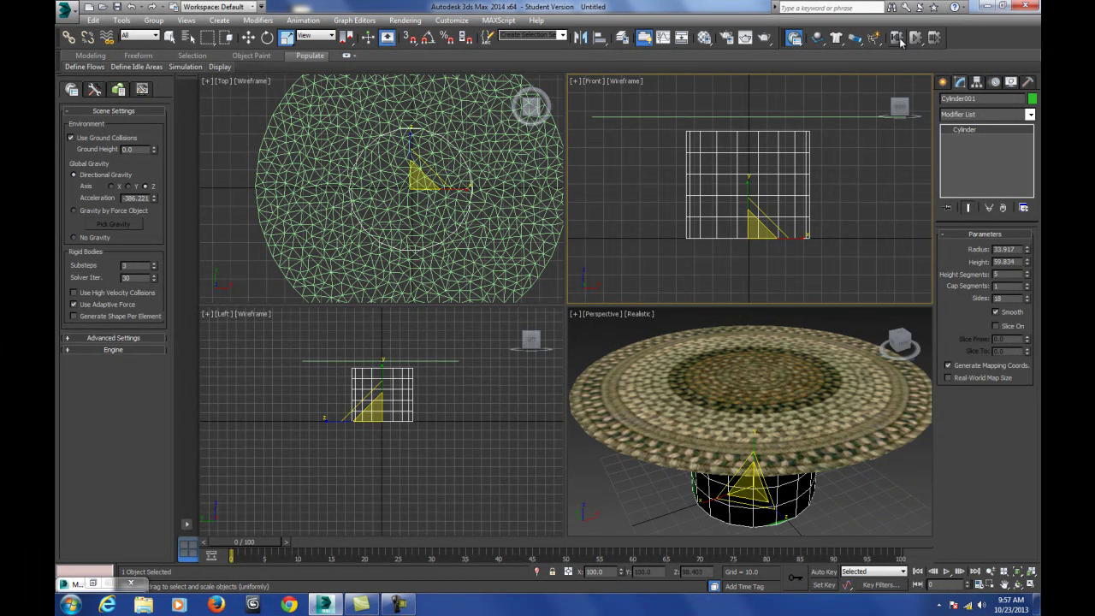
Set the cylinder as a MassFX static rigid body
right_click(957, 39)
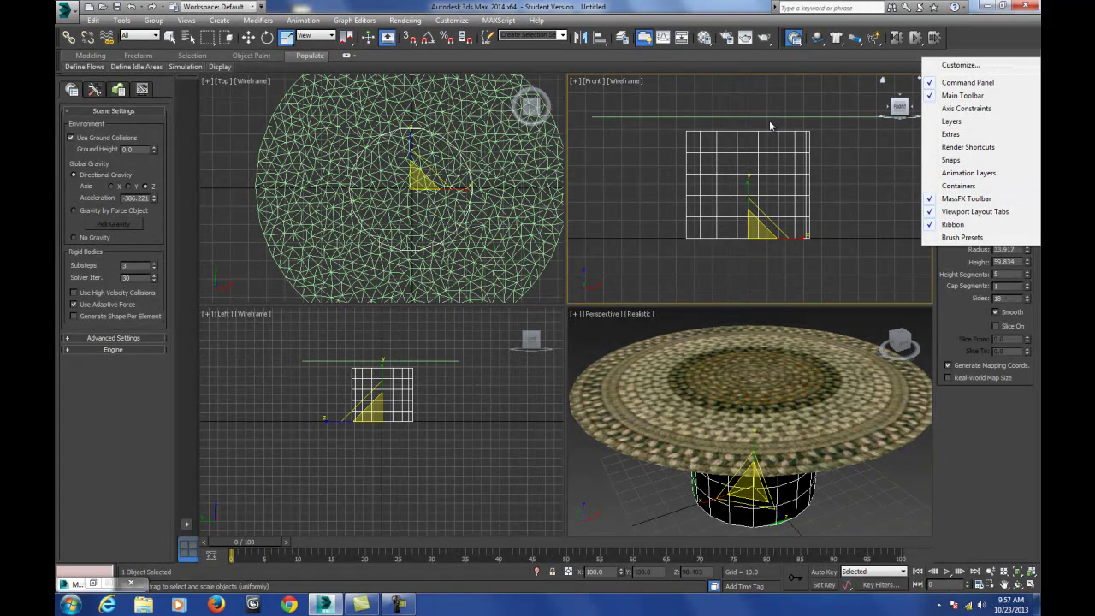
left_click(801, 102)
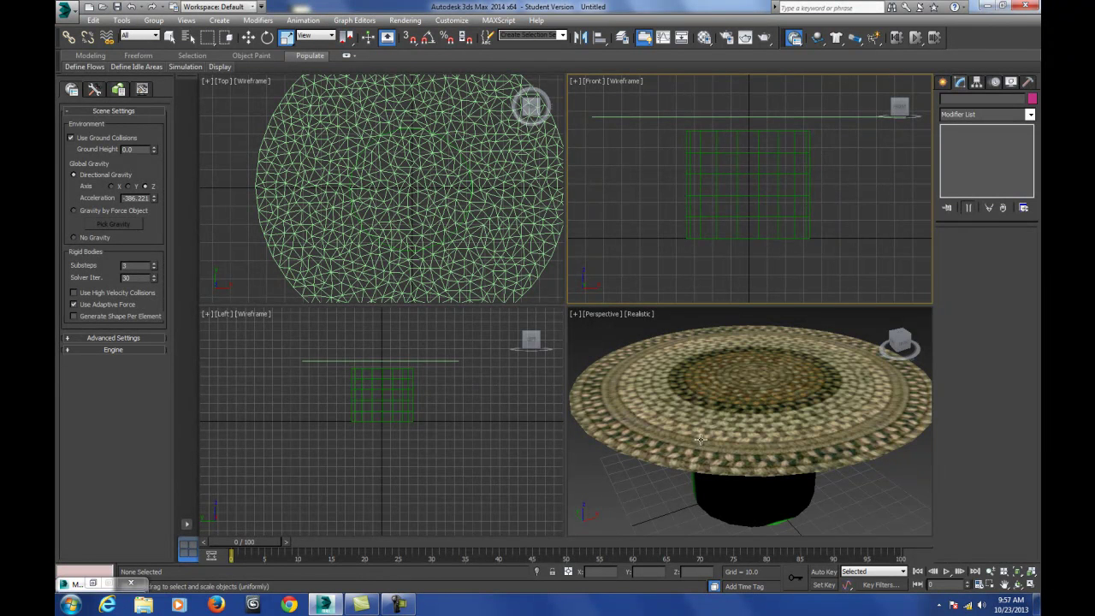
left_click(715, 215)
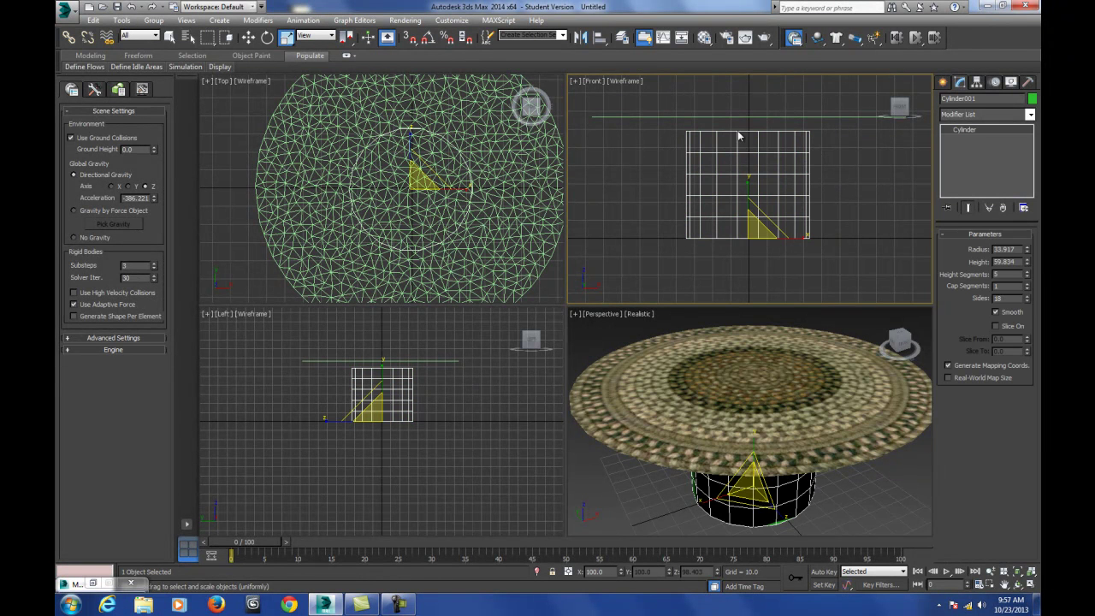
left_click(817, 40)
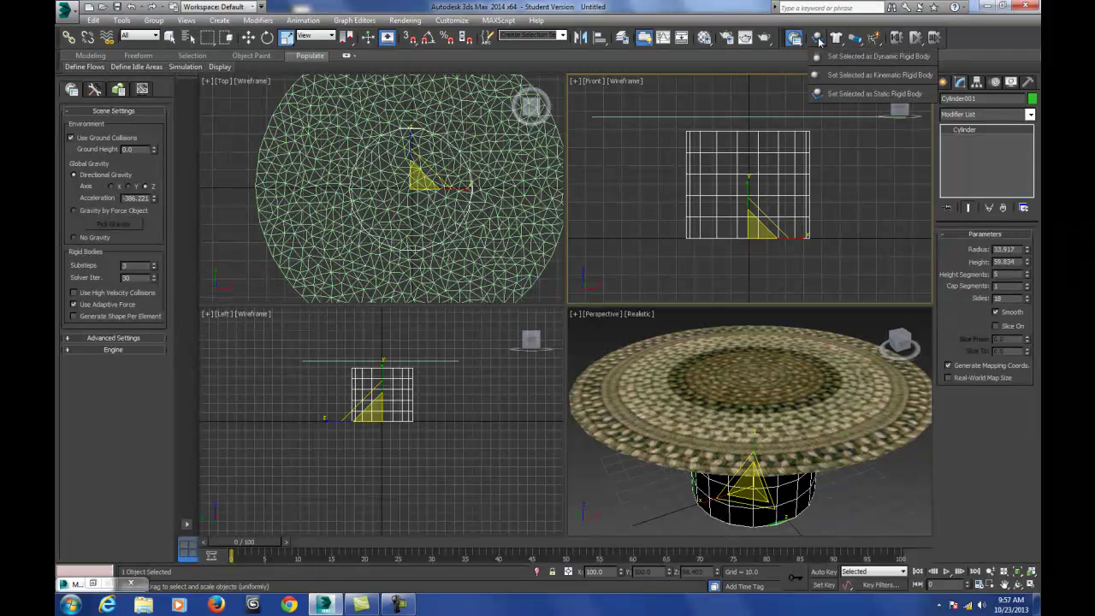
left_click_drag(818, 41, 860, 98)
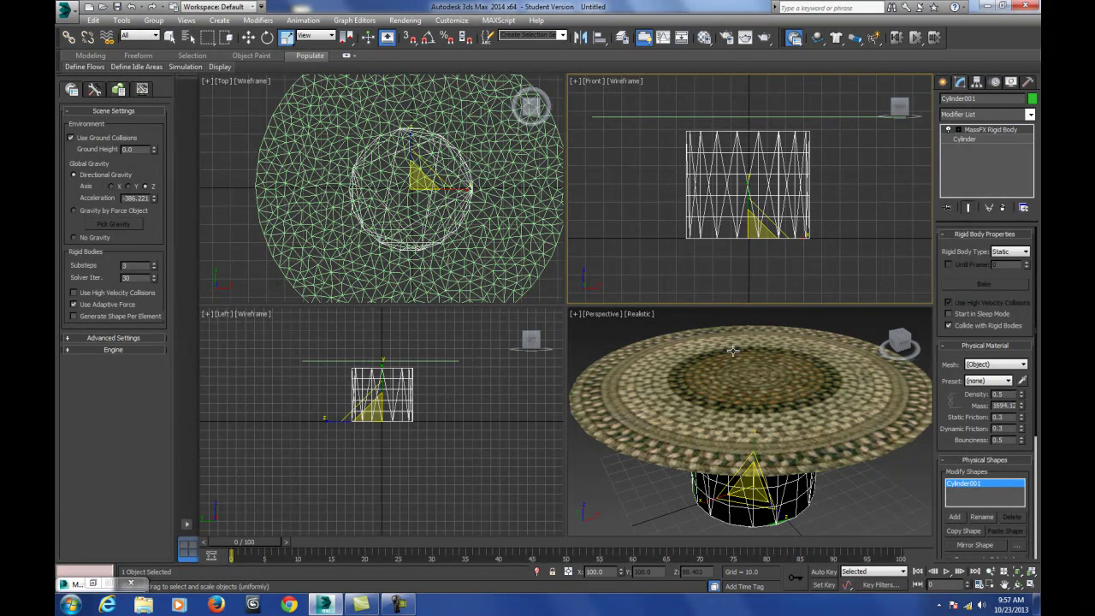
Make the circular rug an mCloth object and run the MassFX simulation to see how it falls on the cylinder
left_click(874, 426)
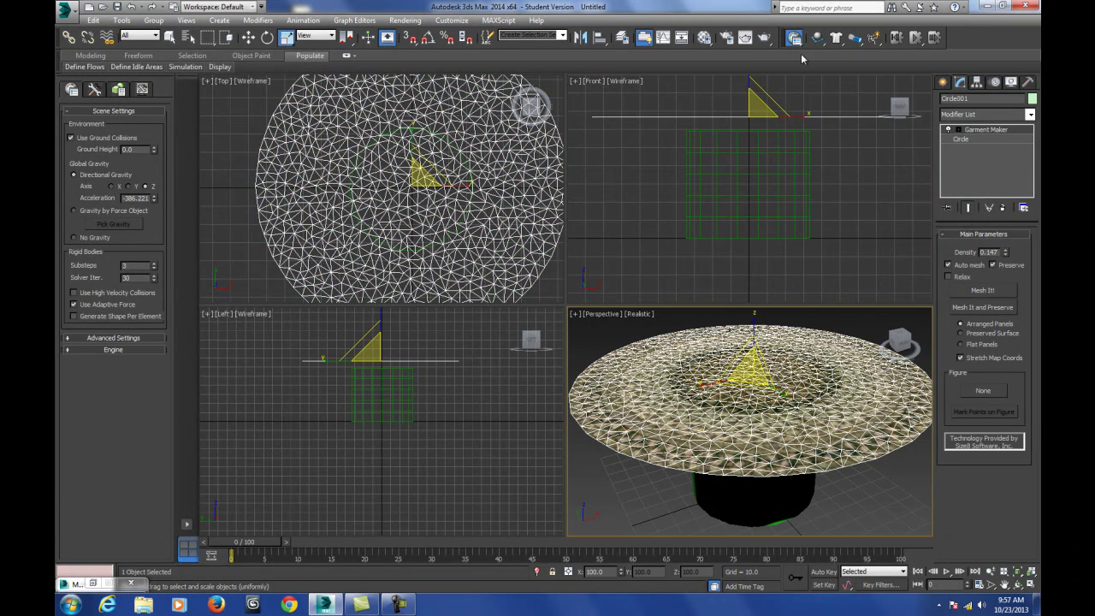
left_click(836, 39)
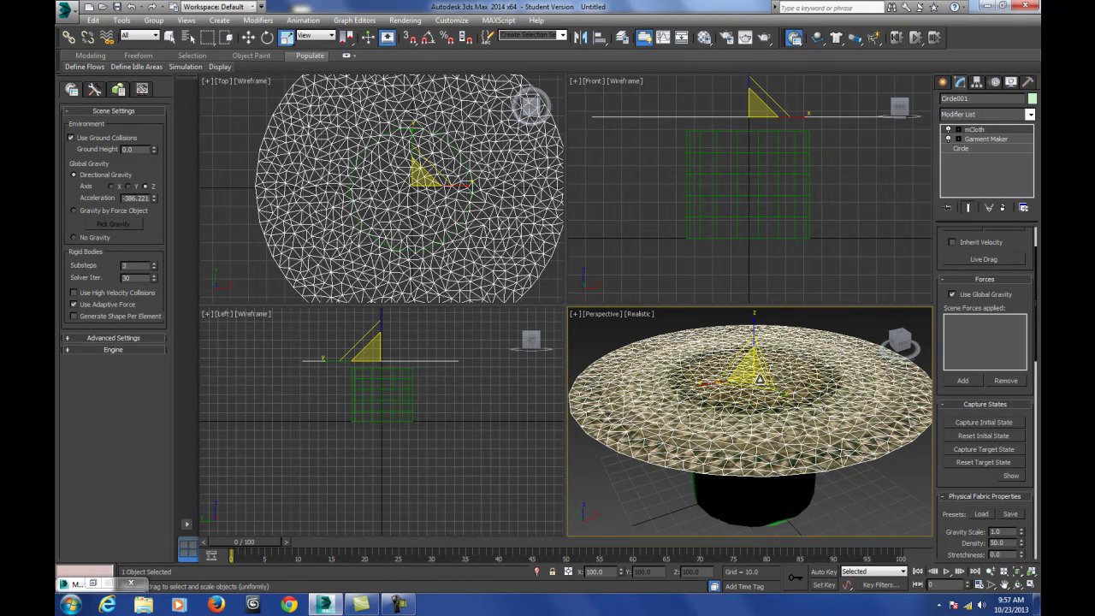
left_click(915, 38)
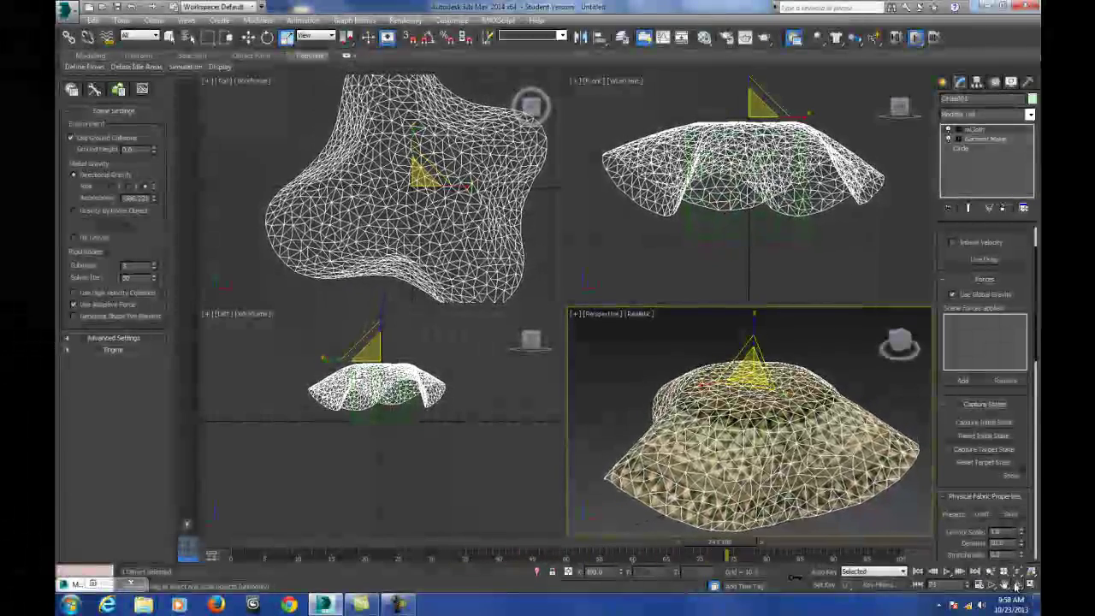
left_click_drag(779, 411, 730, 464)
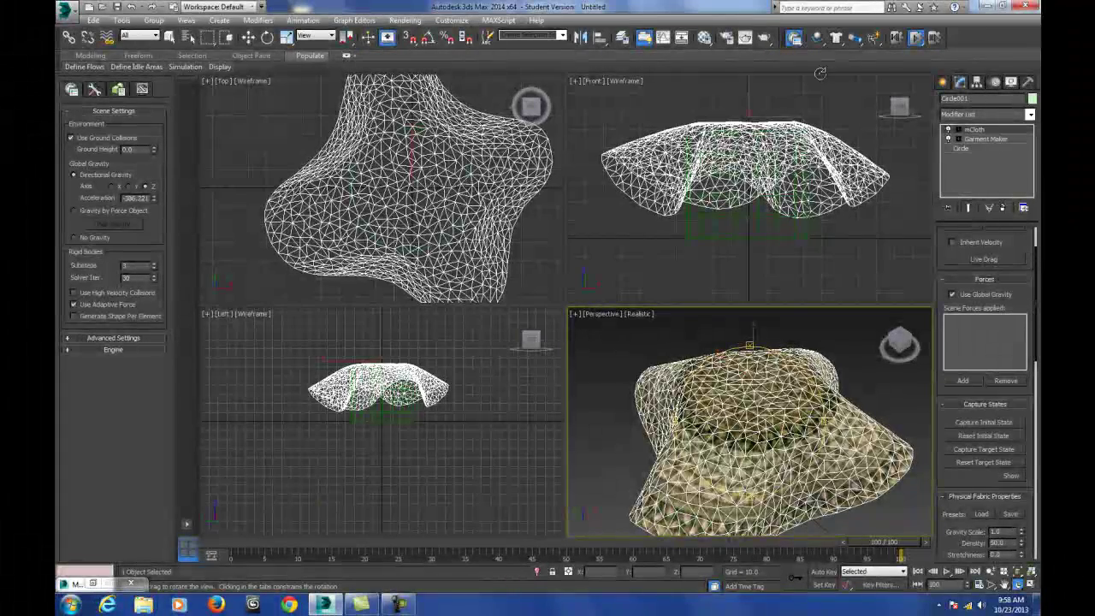
Set the cloth's physical fabric properties to Stretchiness 0.2 and Bendiness 1.0 with the simulation reset
left_click_drag(956, 480, 947, 286)
double_click(997, 356)
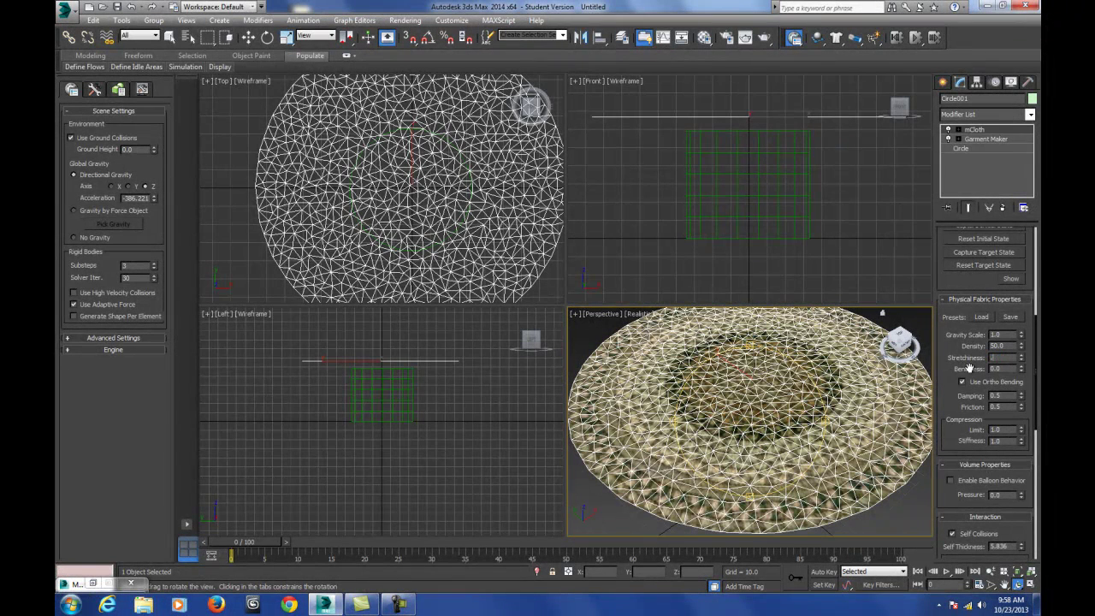
double_click(994, 368)
Run the simulation again to frame 100 and examine the draped cloth from the side and from above
left_click_drag(745, 401, 764, 365)
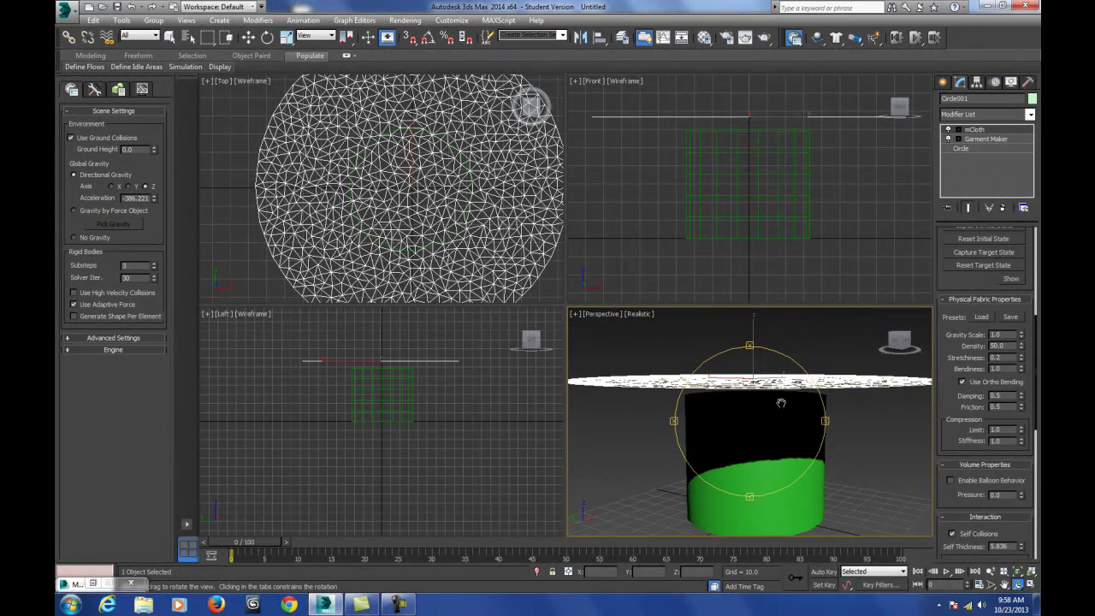
left_click_drag(780, 401, 773, 384)
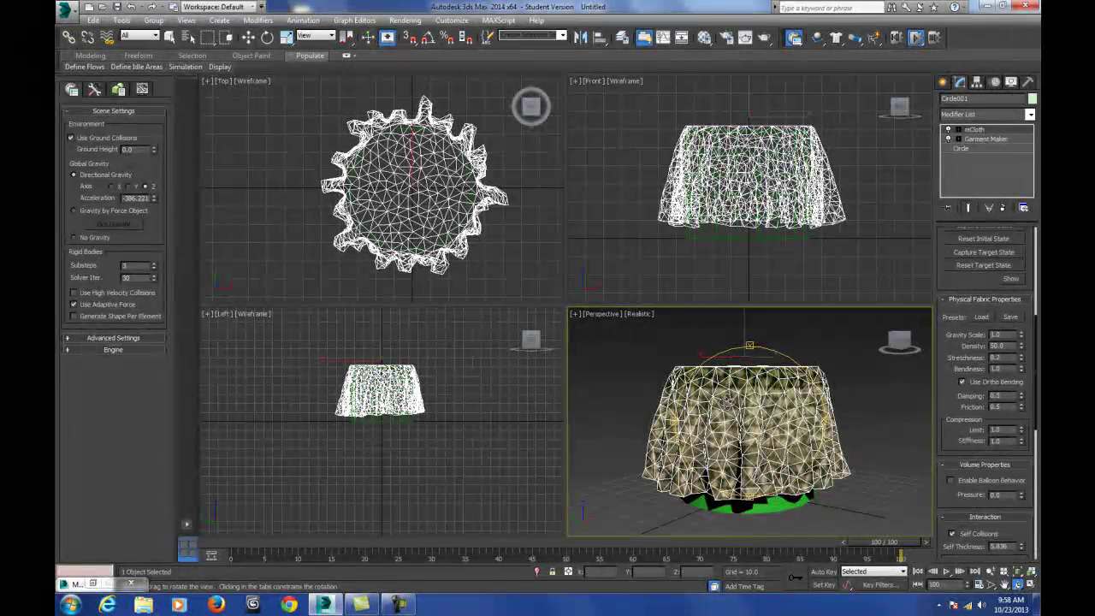
scroll(676, 423, "up", 5)
scroll(675, 423, "down", 5)
left_click_drag(749, 423, 752, 421)
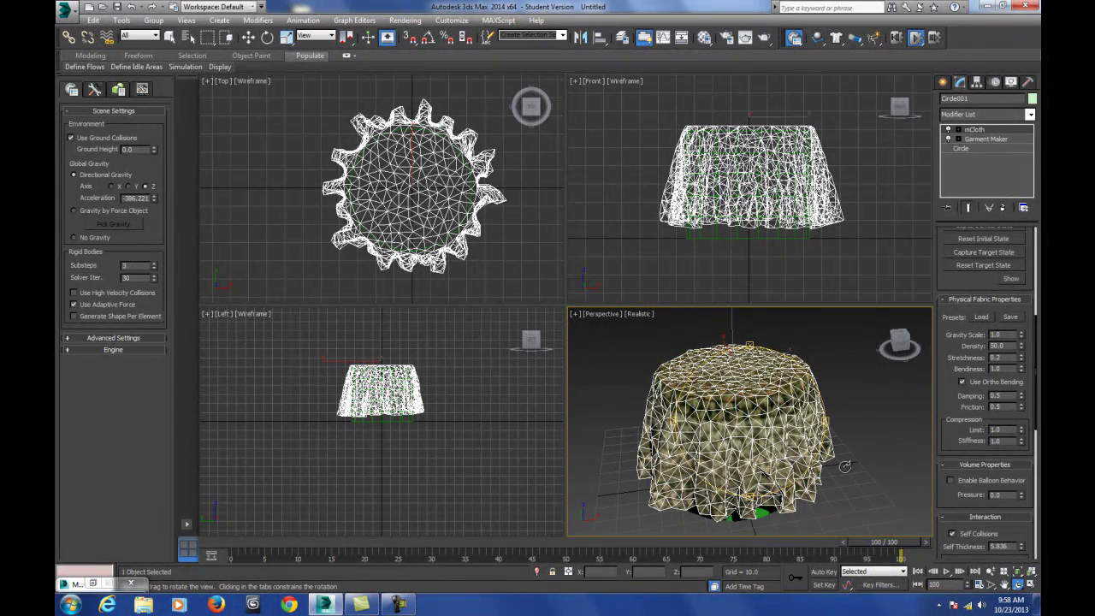
left_click_drag(773, 409, 785, 461)
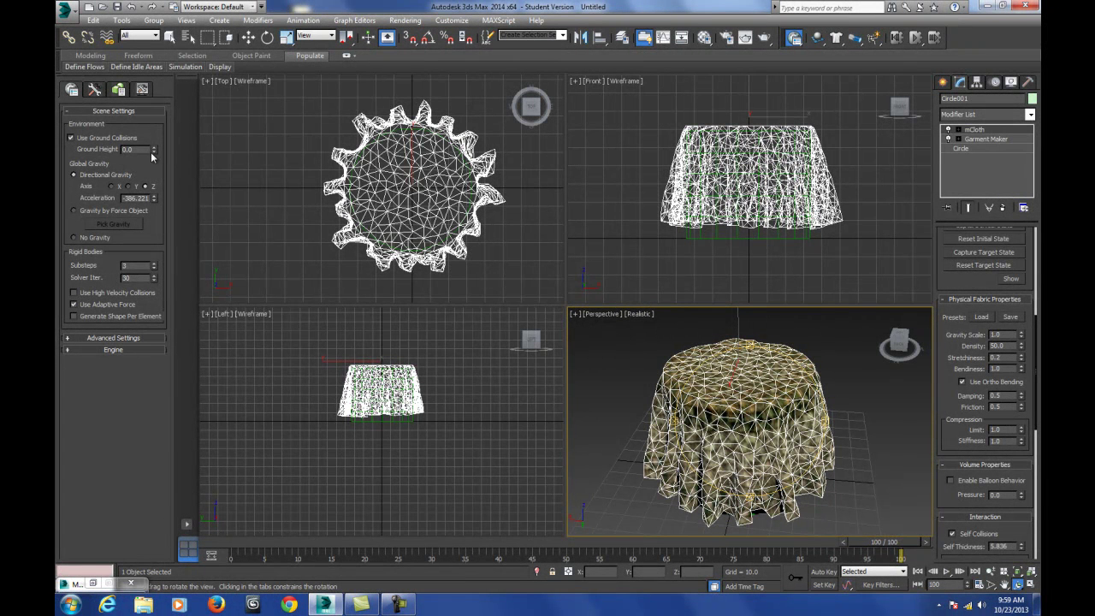
Bake the selected cloth's MassFX simulation and go to the last frame, 100
left_click(97, 92)
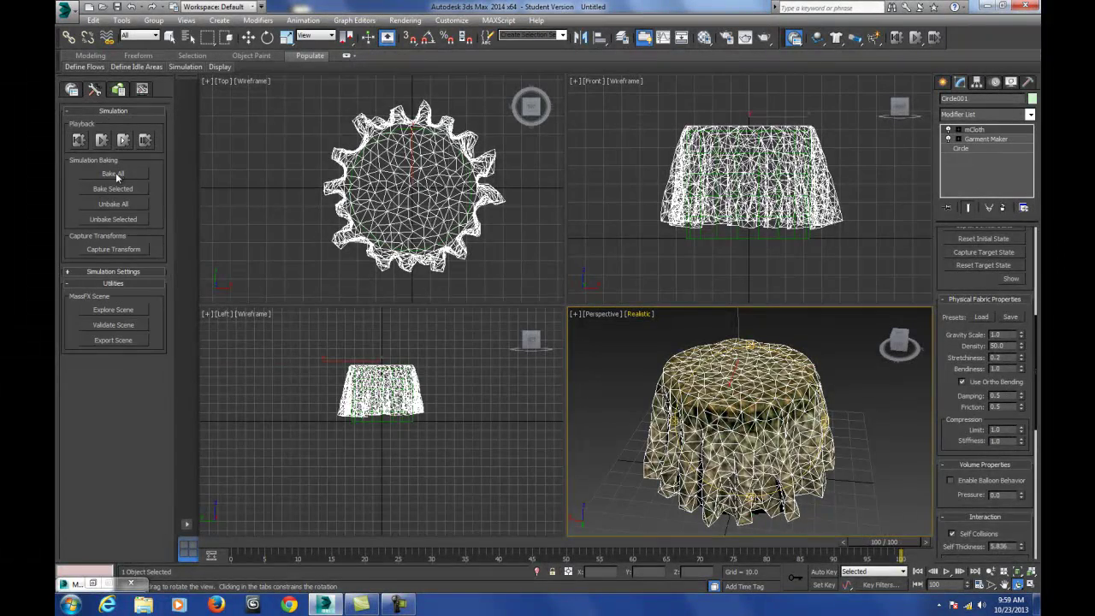
left_click(115, 189)
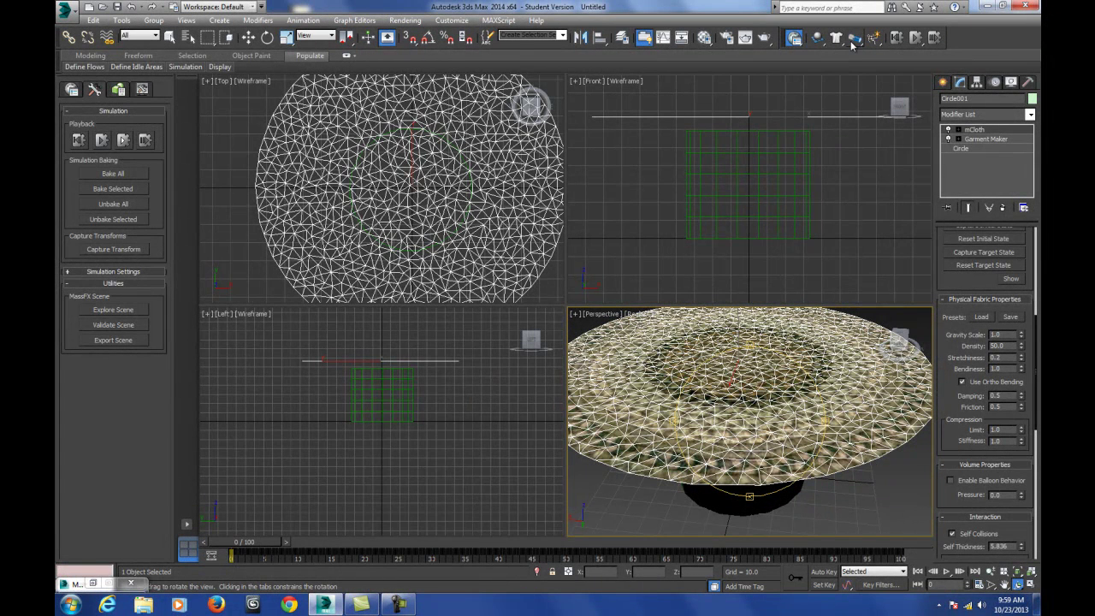
key("End")
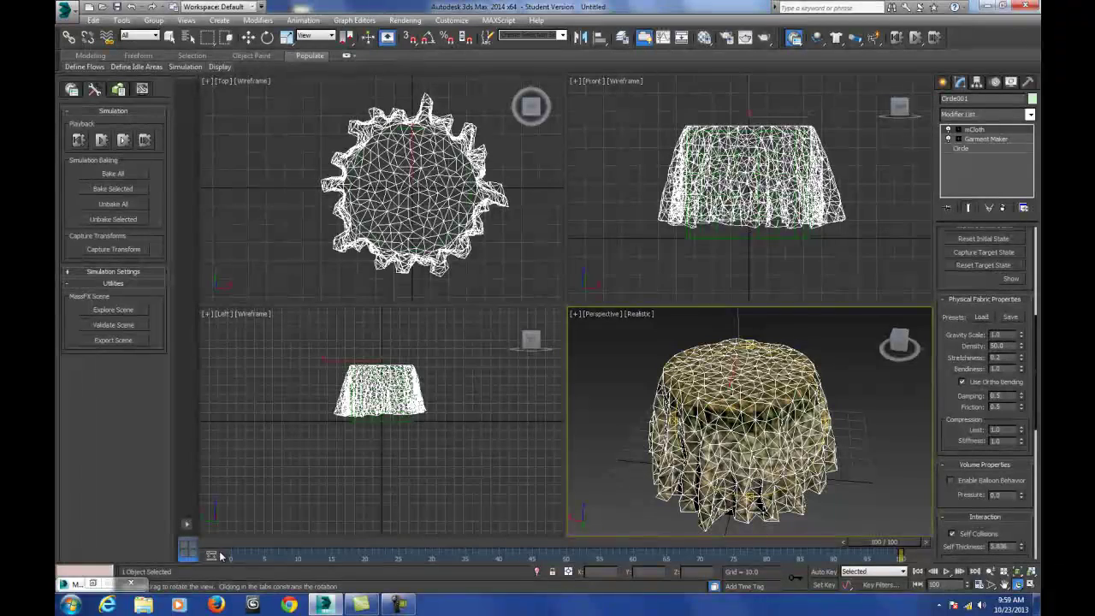
Apply the MeshSmooth modifier on top of mCloth on the draped rug
left_click(248, 37)
left_click(845, 274)
left_click(825, 210)
scroll(813, 462, "up", 4)
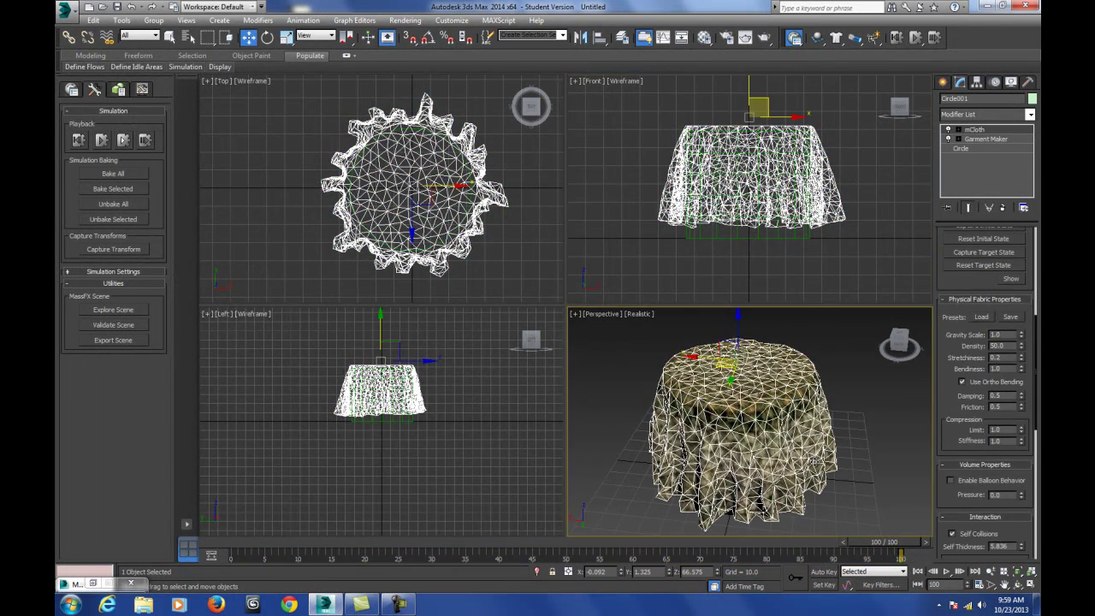
scroll(810, 461, "down", 5)
left_click(1029, 115)
left_click_drag(1031, 150, 1040, 259)
left_click(987, 351)
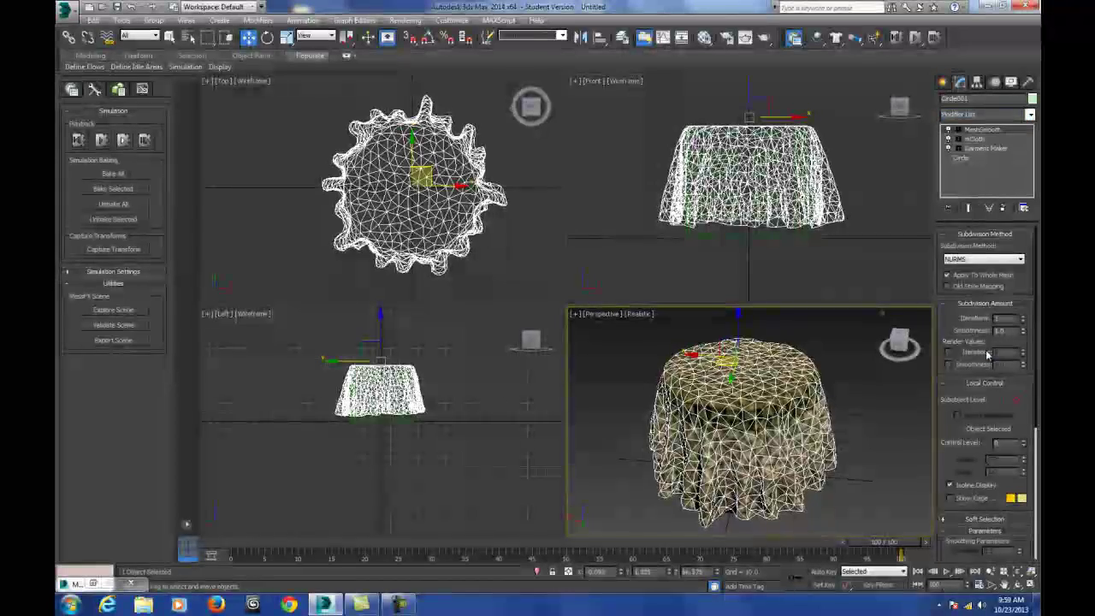
Undo the MeshSmooth modifier on the draped rug and apply TurboSmooth on top of mCloth instead
scroll(690, 459, "up", 6)
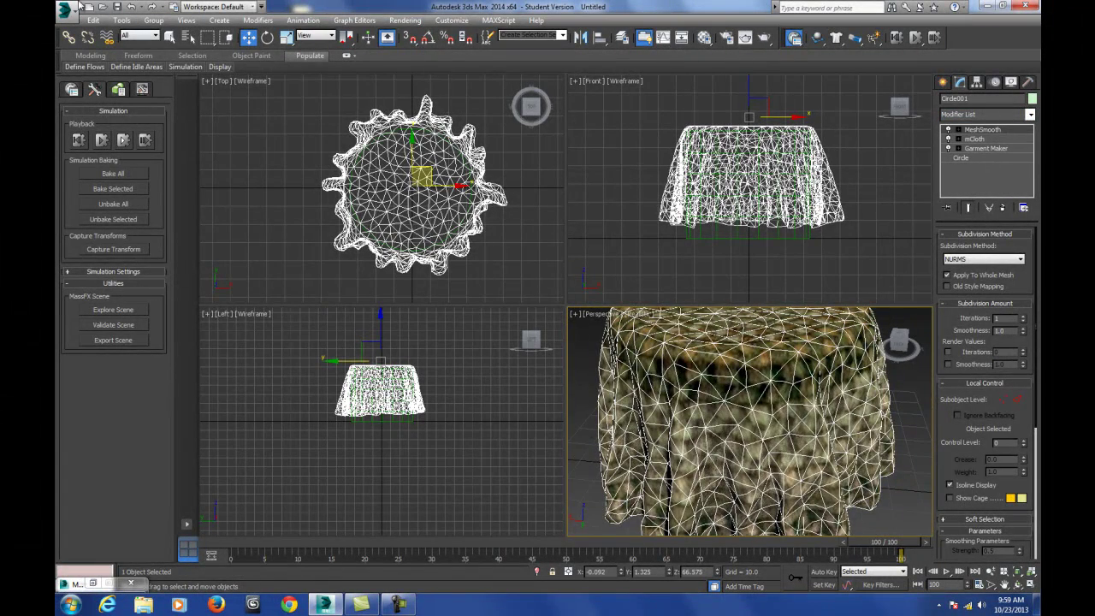
left_click(131, 7)
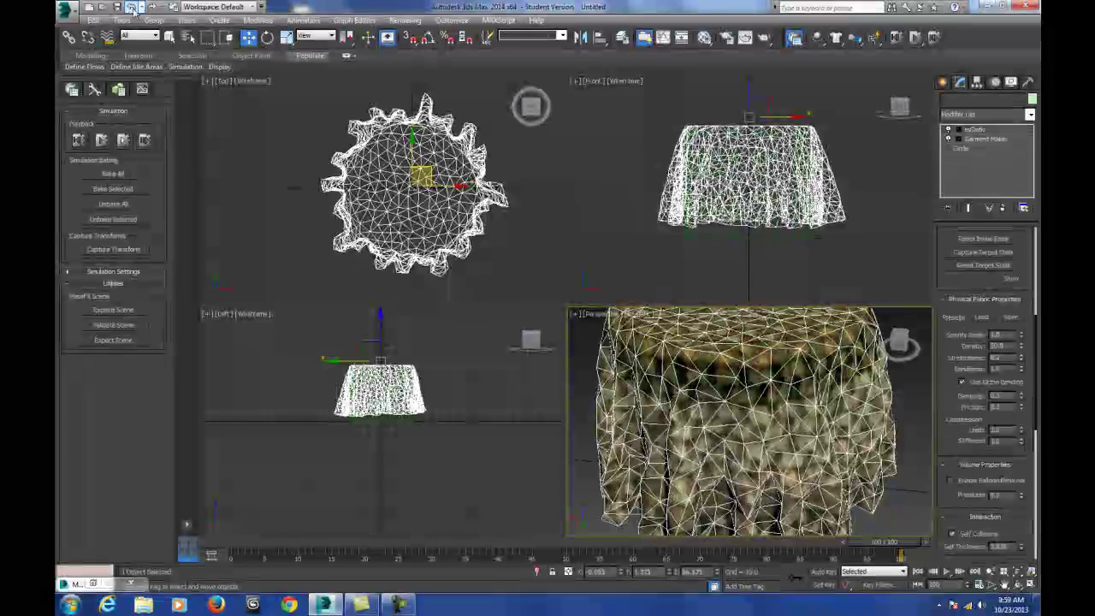
left_click(1030, 115)
left_click_drag(1030, 190, 992, 436)
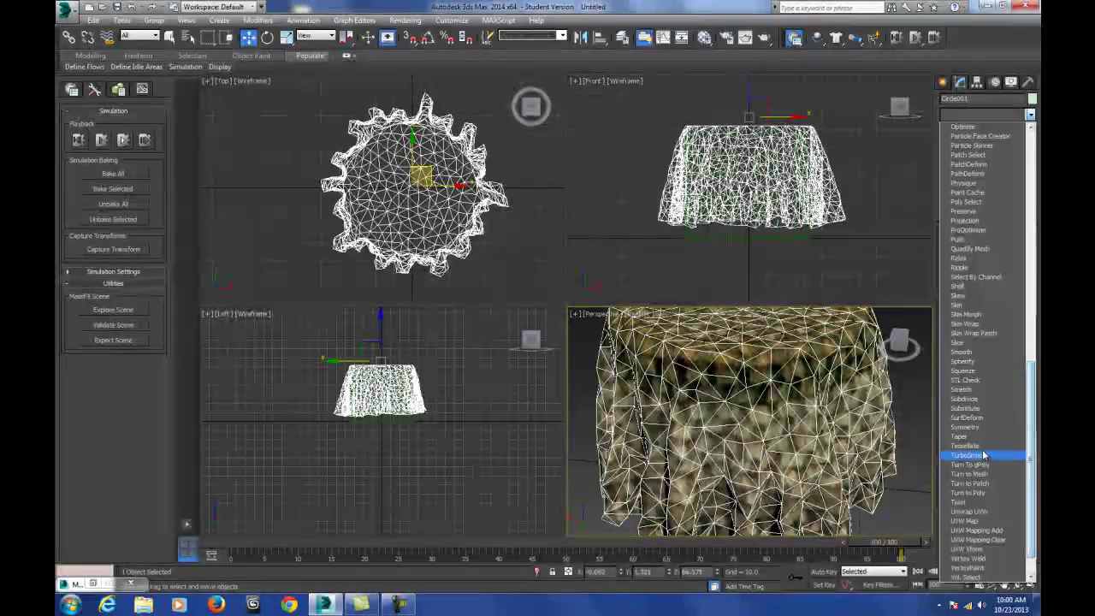
left_click(976, 452)
scroll(781, 448, "down", 5)
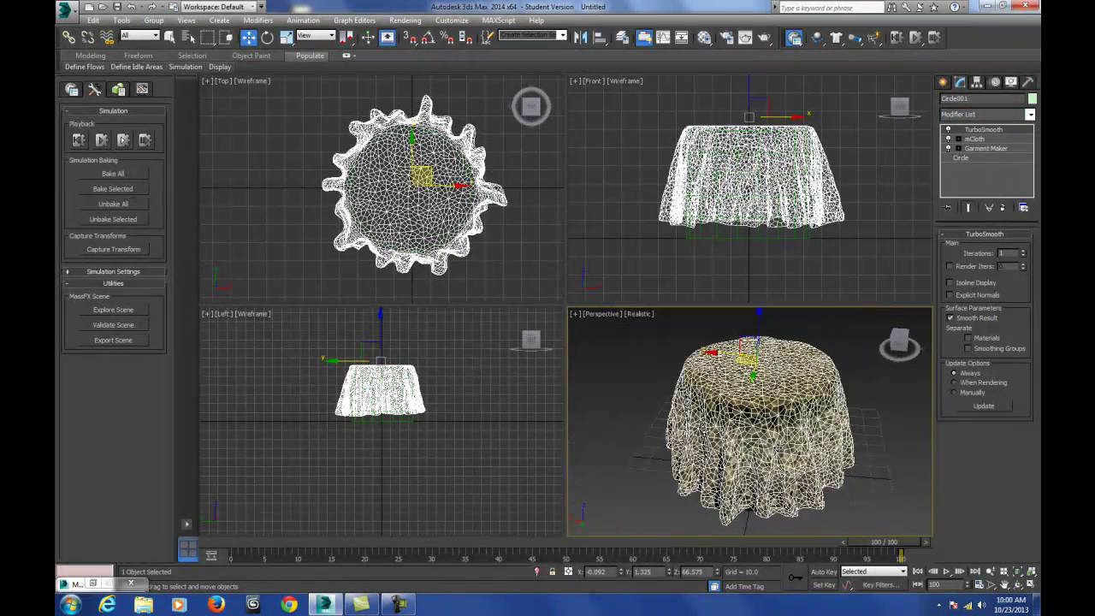
Examine the smoothed rug up close and from different angles, and render the Perspective view at frame 100
left_click(1017, 584)
left_click_drag(769, 402, 769, 367)
scroll(672, 420, "up", 6)
left_click_drag(724, 429, 745, 410)
scroll(745, 409, "down", 5)
scroll(745, 409, "up", 5)
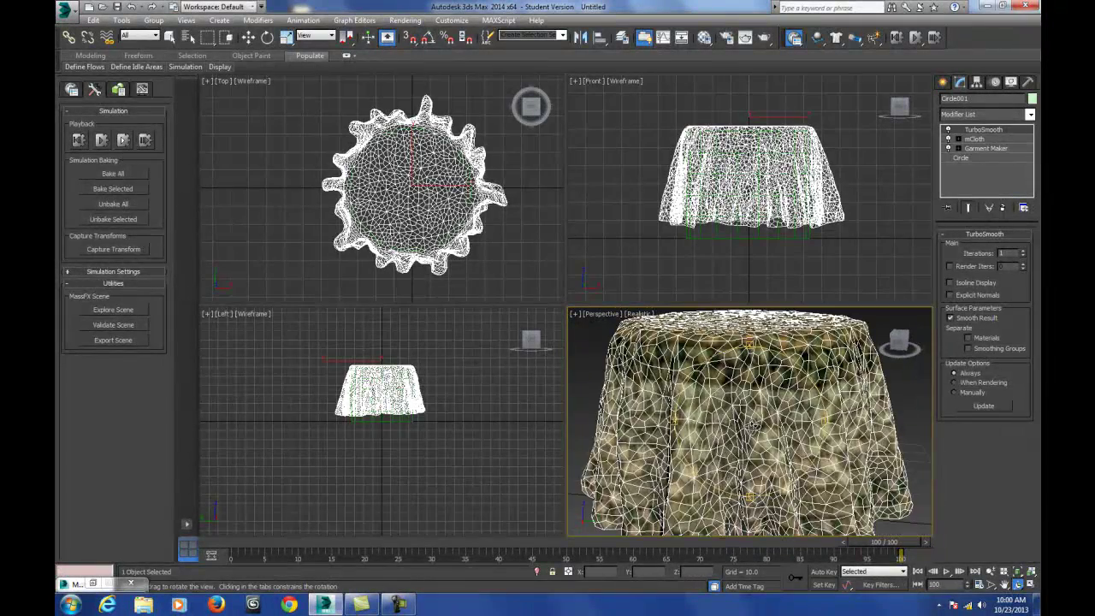
scroll(745, 410, "down", 4)
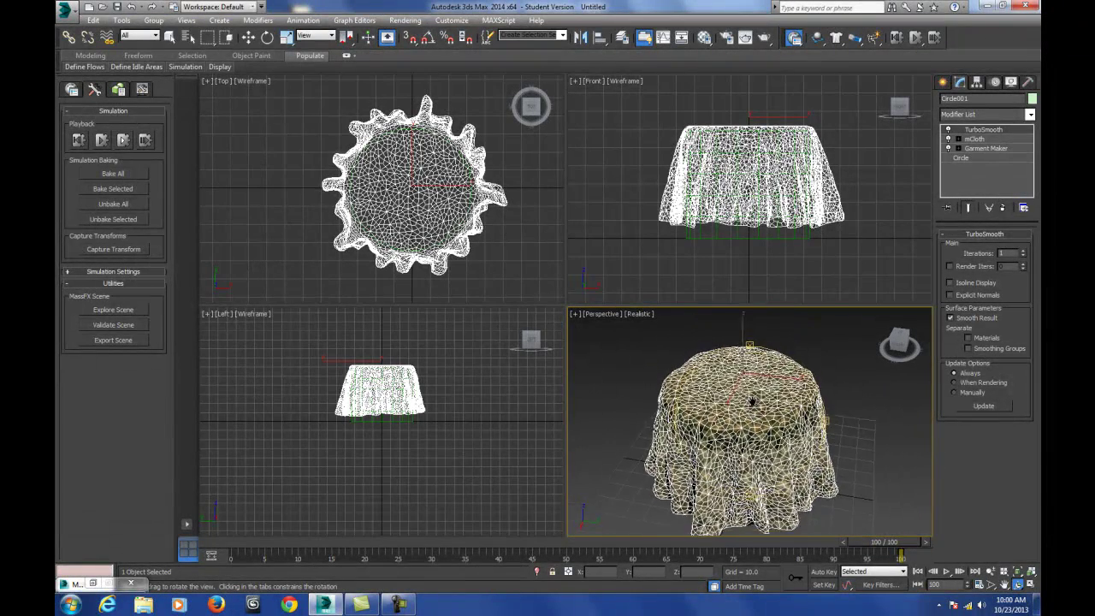
left_click(792, 38)
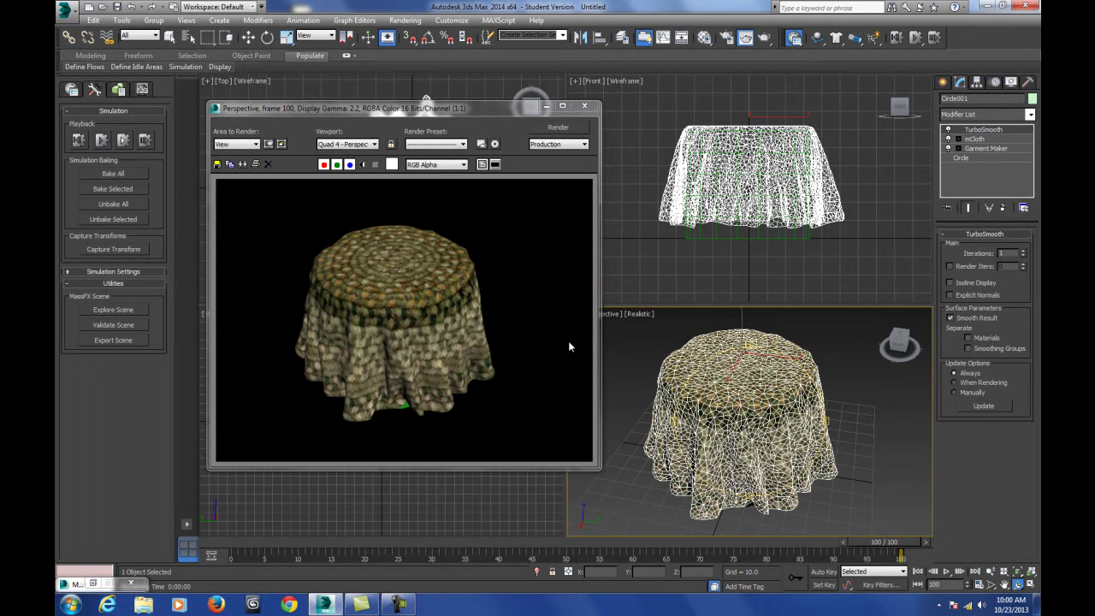
left_click(584, 105)
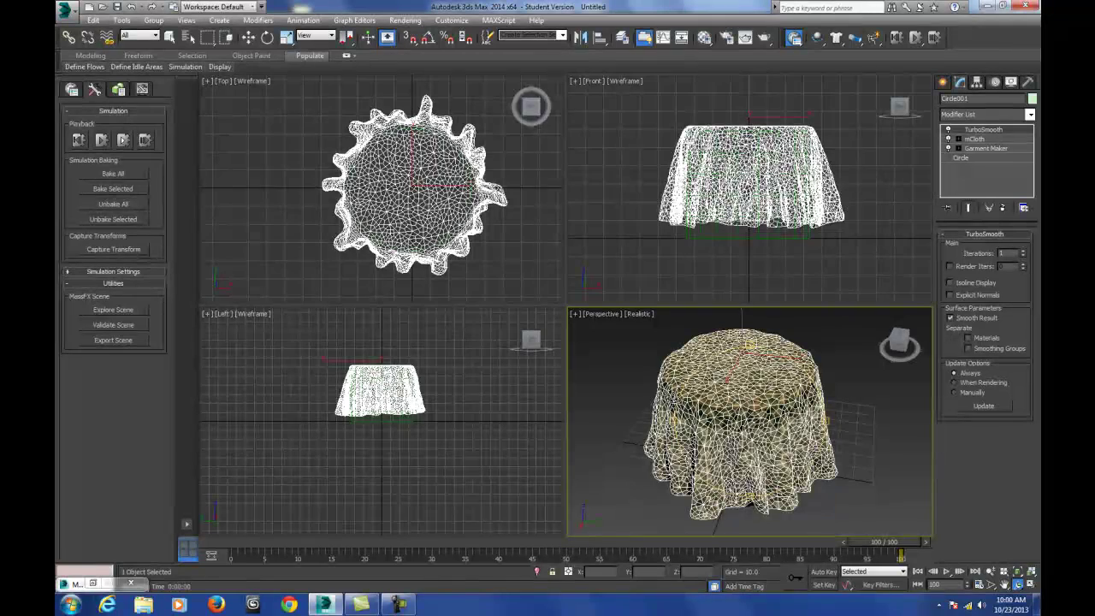
Create a Wind space warp in the Left view at the rug's edge, with an icon size of about 25
middle_click_drag(819, 444, 780, 448)
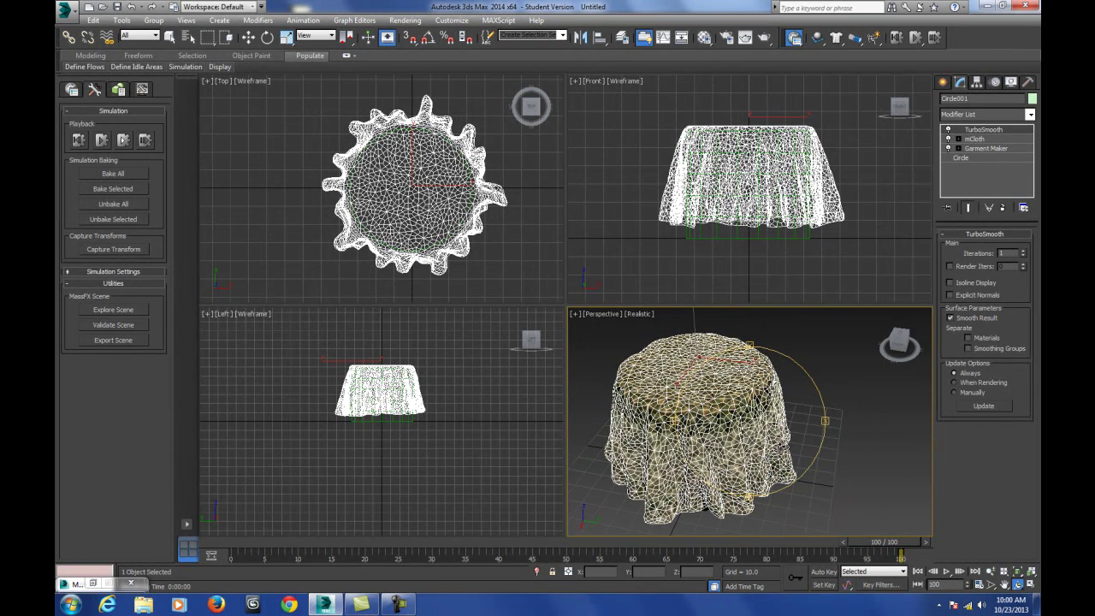
left_click(942, 83)
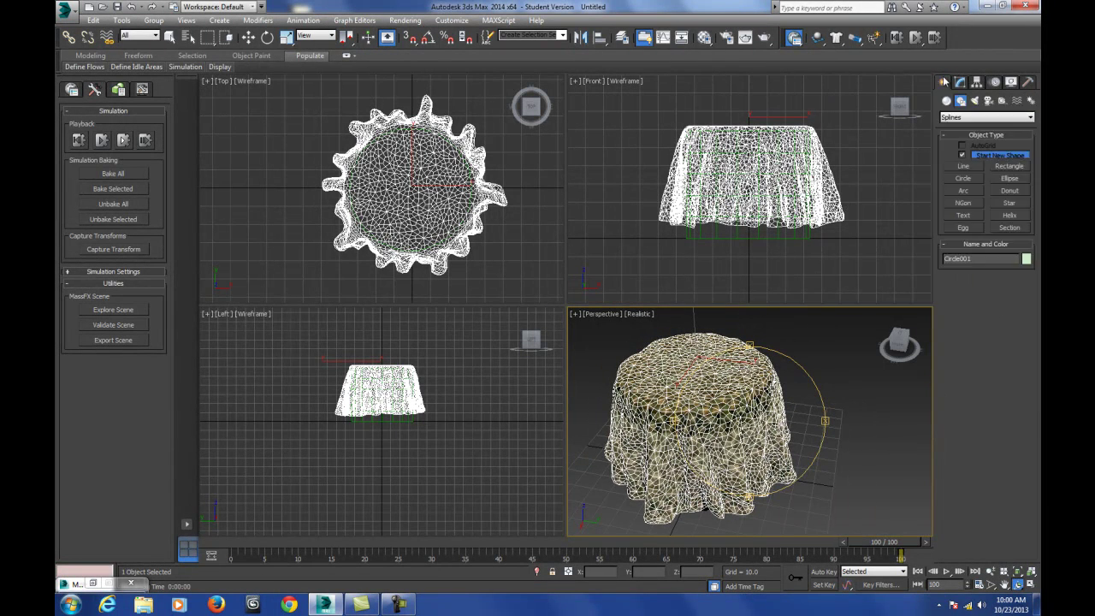
left_click(1016, 101)
left_click(1008, 194)
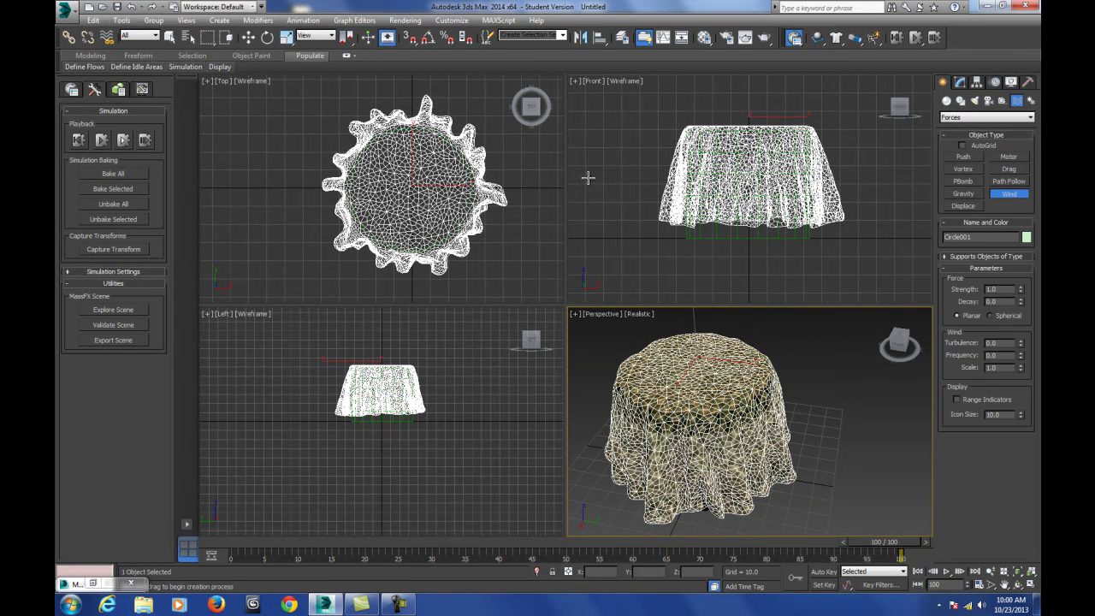
left_click_drag(413, 384, 390, 423)
left_click(248, 37)
Move the wind away from the rug to about X -110, Y 95 and rotate it to point diagonally at the rug
scroll(354, 213, "down", 5)
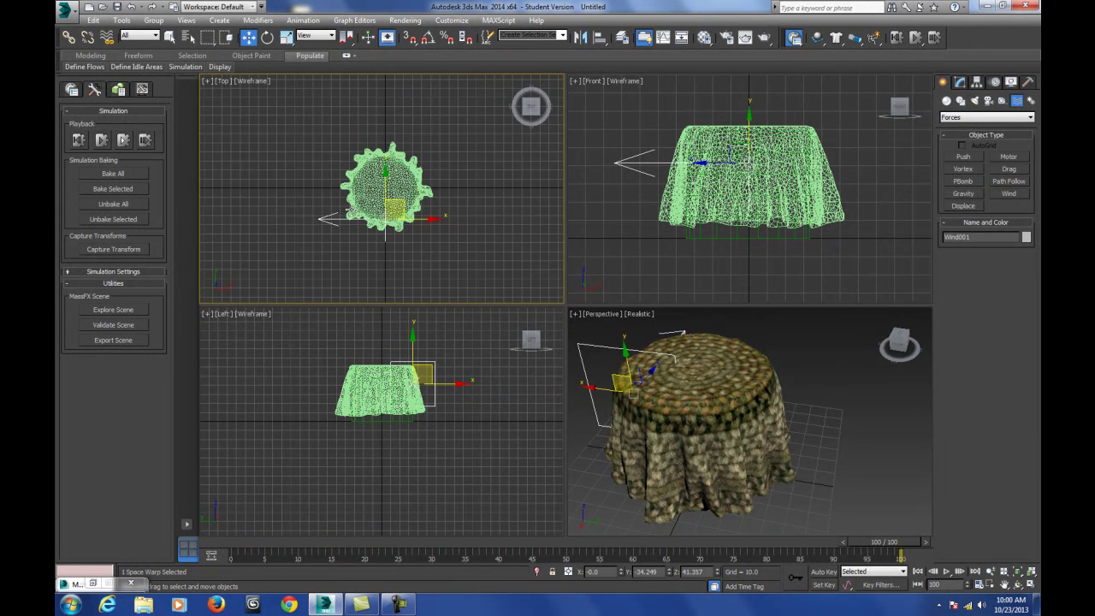
left_click_drag(392, 199, 300, 325)
left_click(267, 36)
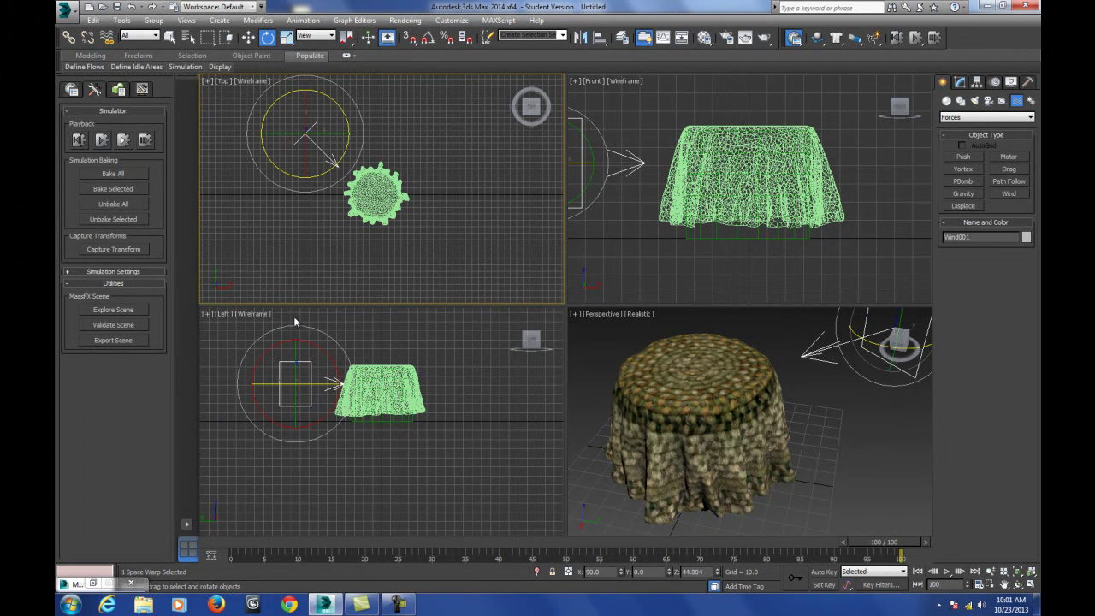
key("w")
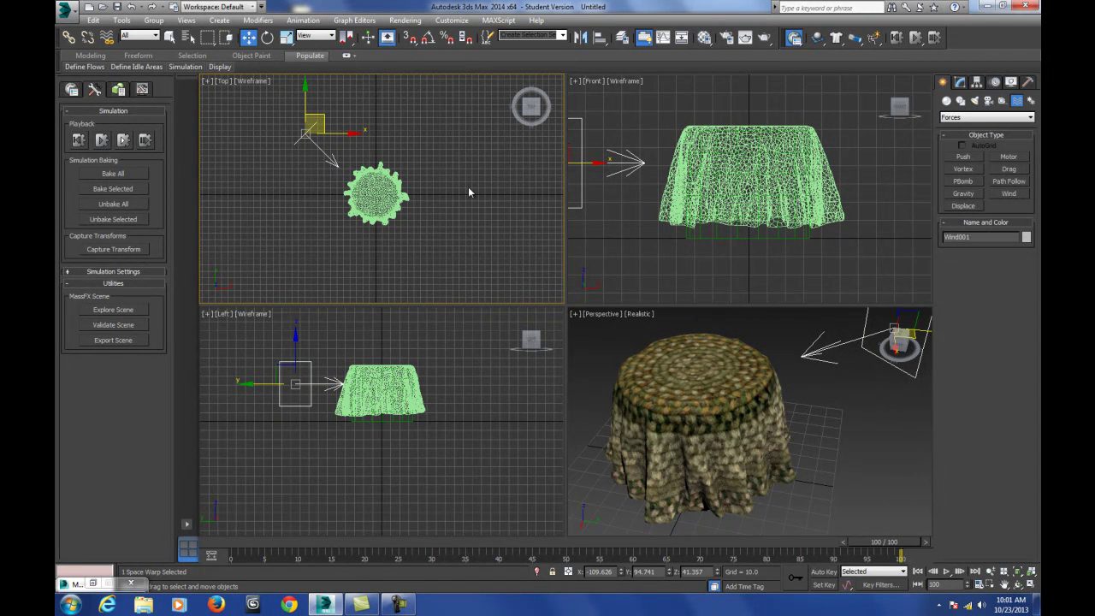
Delete the TurboSmooth modifier from the draped rug
middle_click_drag(735, 407, 780, 404)
scroll(789, 400, "up", 3)
scroll(789, 400, "down", 3)
left_click(772, 182)
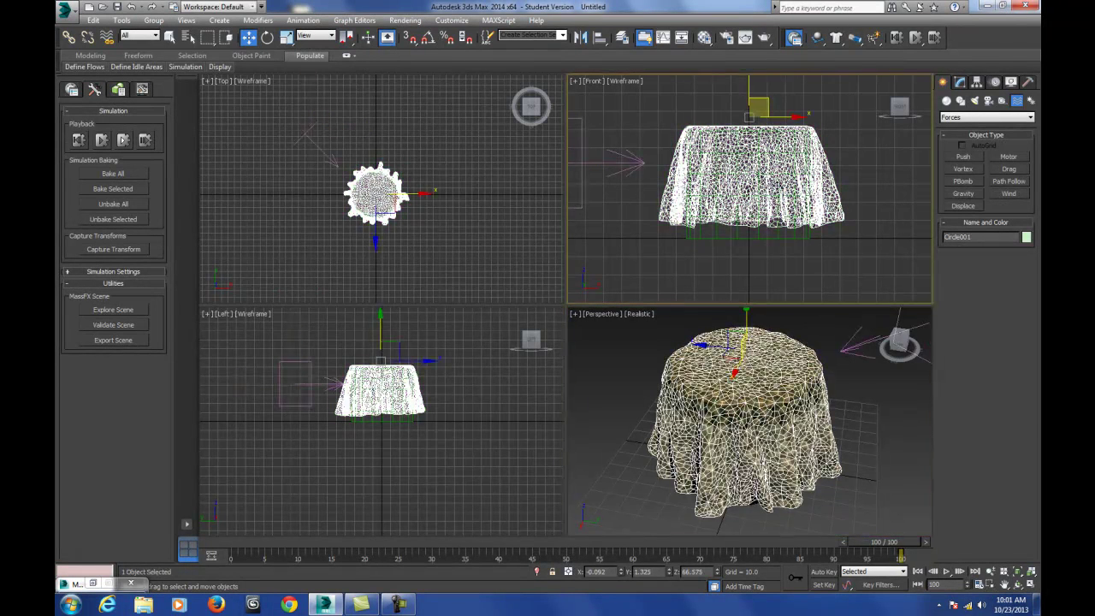
left_click(960, 82)
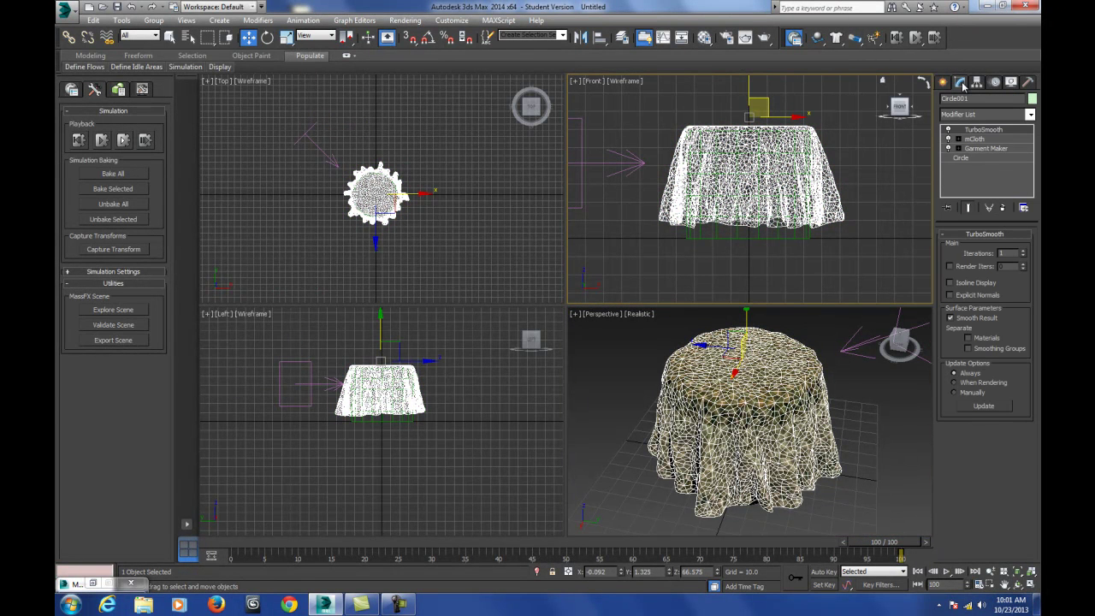
right_click(979, 132)
left_click(940, 147)
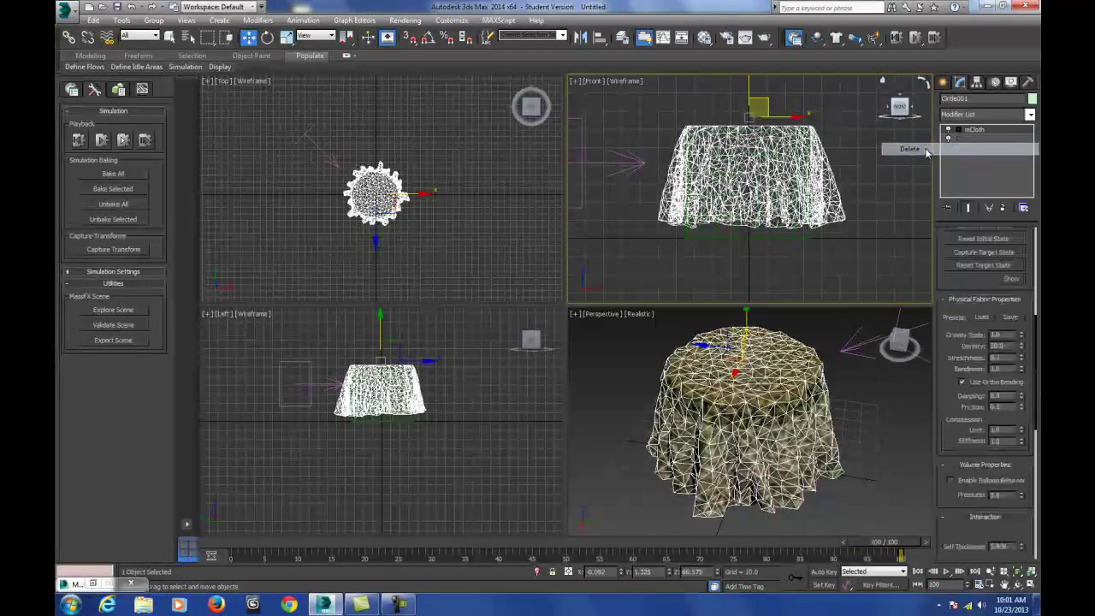
Add the Wind001 space warp to the scene forces applied in the rug's mCloth modifier
left_click_drag(953, 439, 936, 479)
left_click(968, 385)
left_click(862, 349)
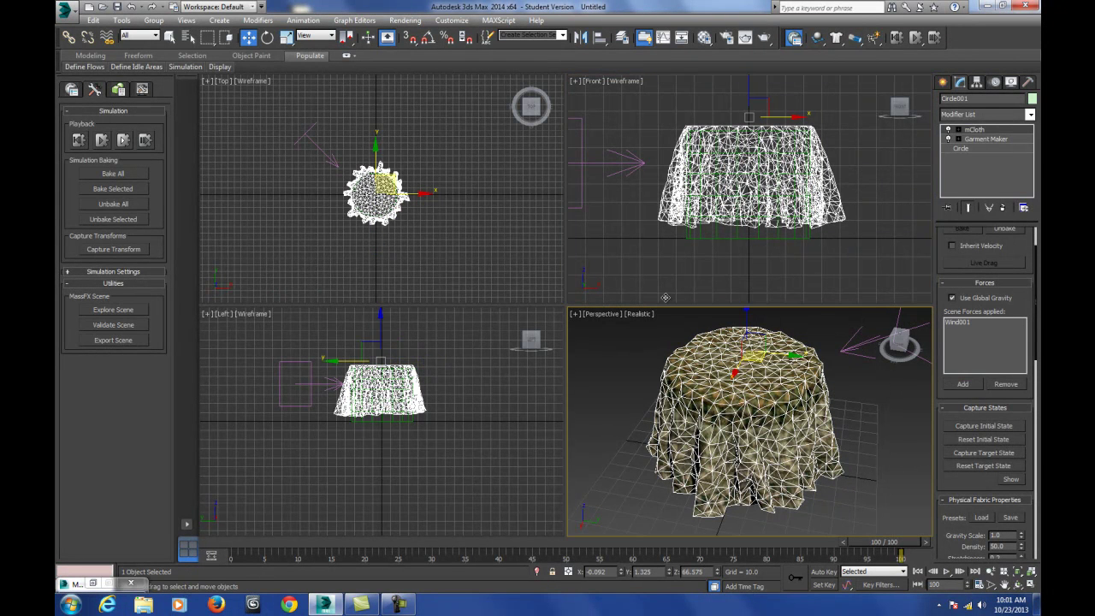
Reset the MassFX simulation and run it with the wind force, stopping at frame 52
left_click(896, 37)
left_click(916, 40)
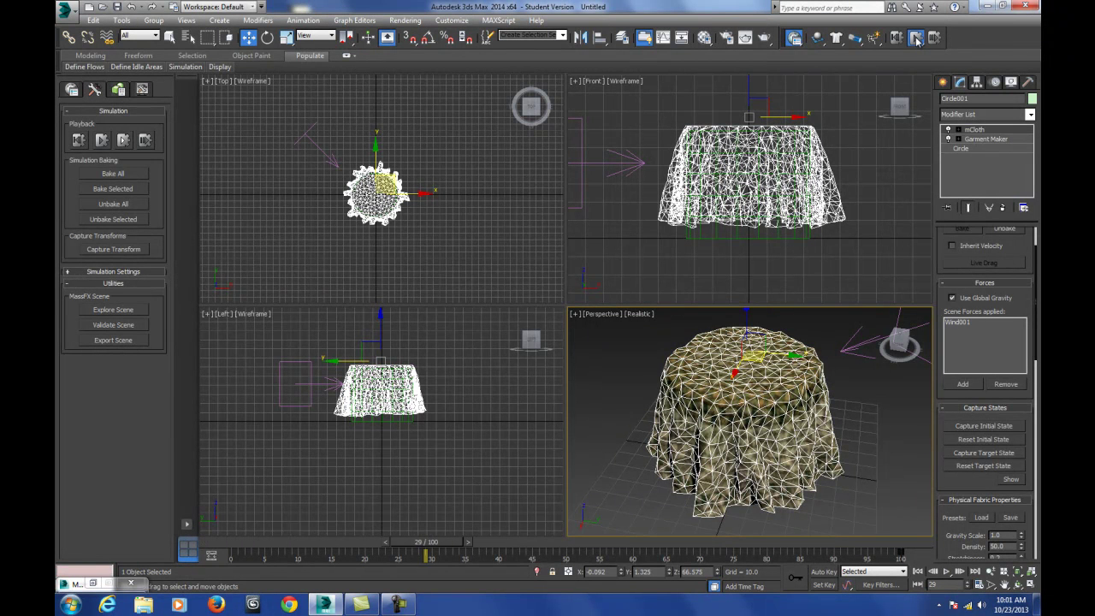
left_click(917, 39)
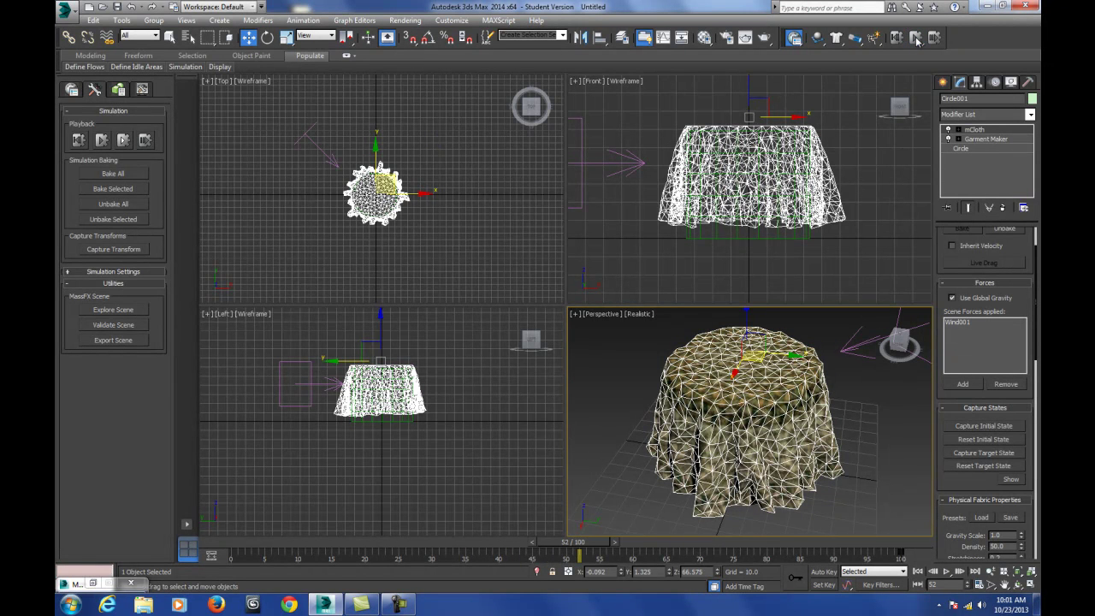
Set the wind's strength to 200 and run the simulation on to frame 100
left_click(860, 343)
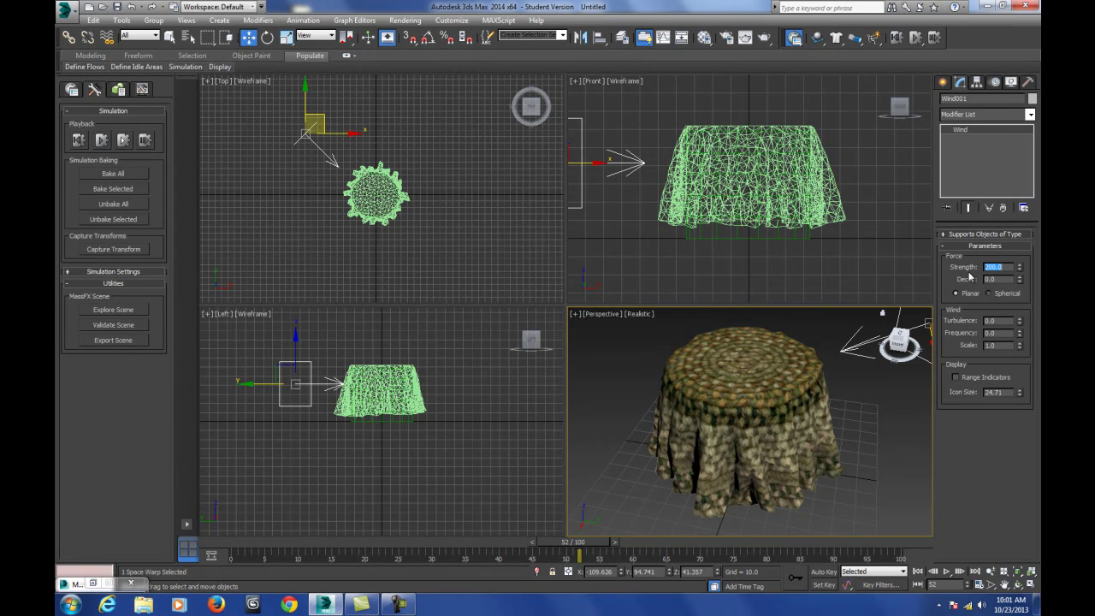
left_click(915, 38)
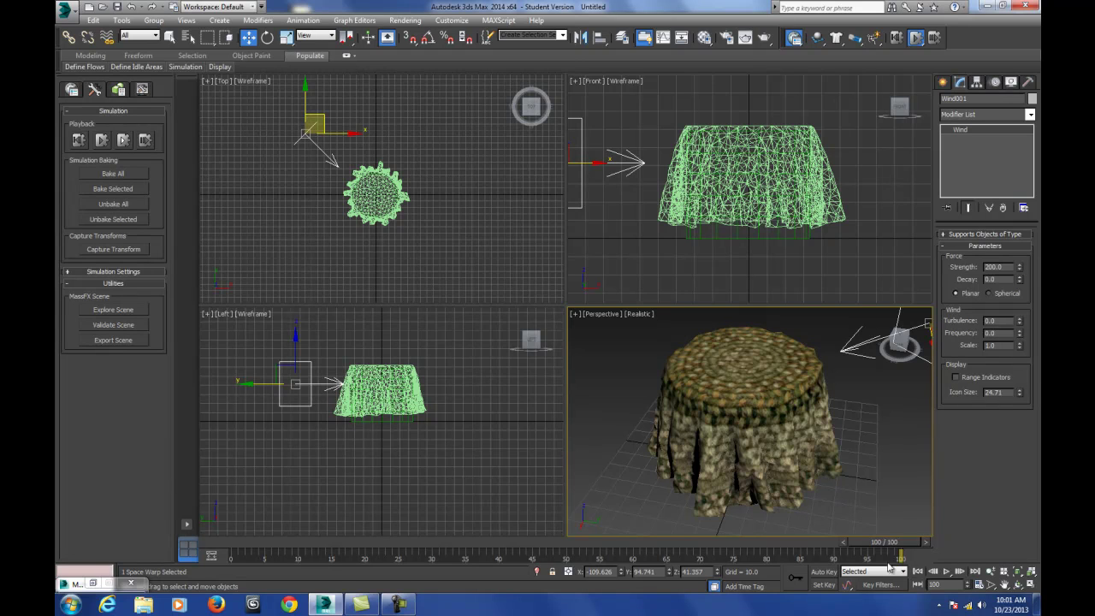
Try deleting the mCloth modifier from the rug, undo the deletion and reselect the rug
left_click(808, 471)
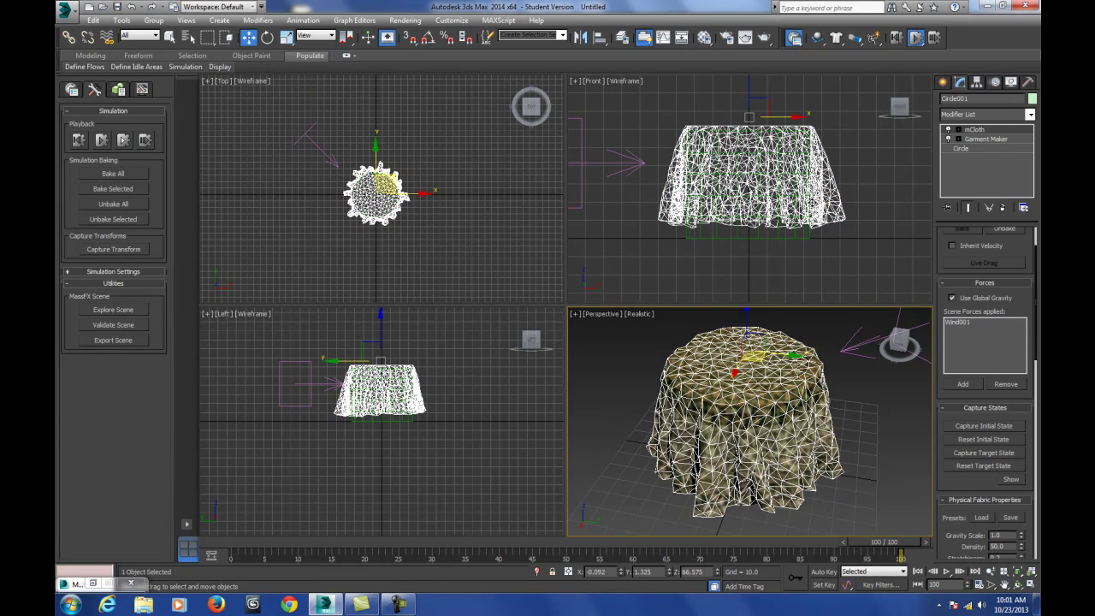
right_click(969, 131)
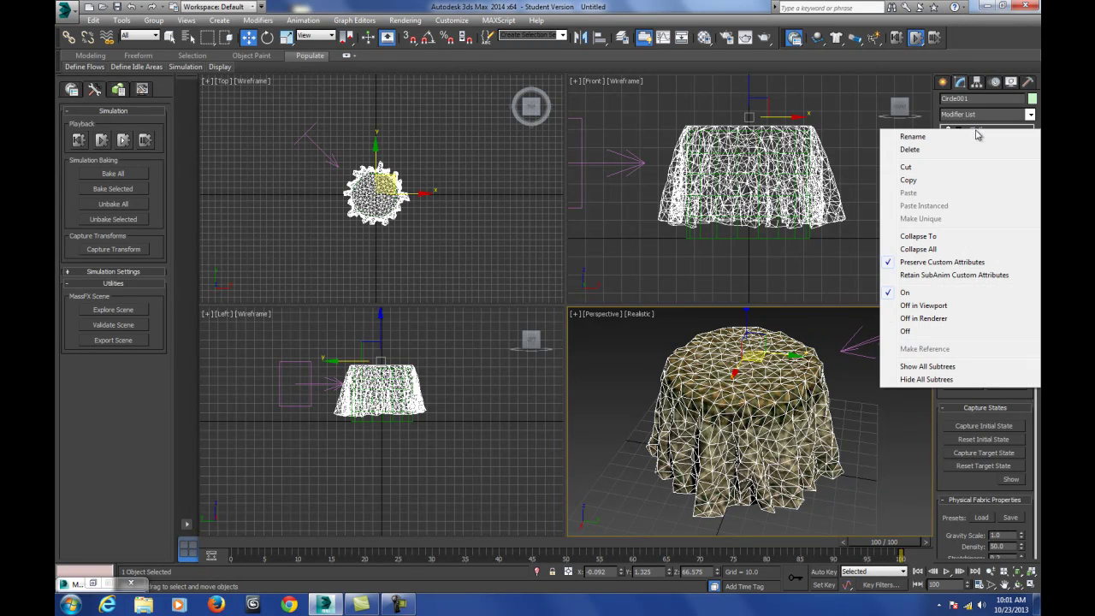
left_click(914, 148)
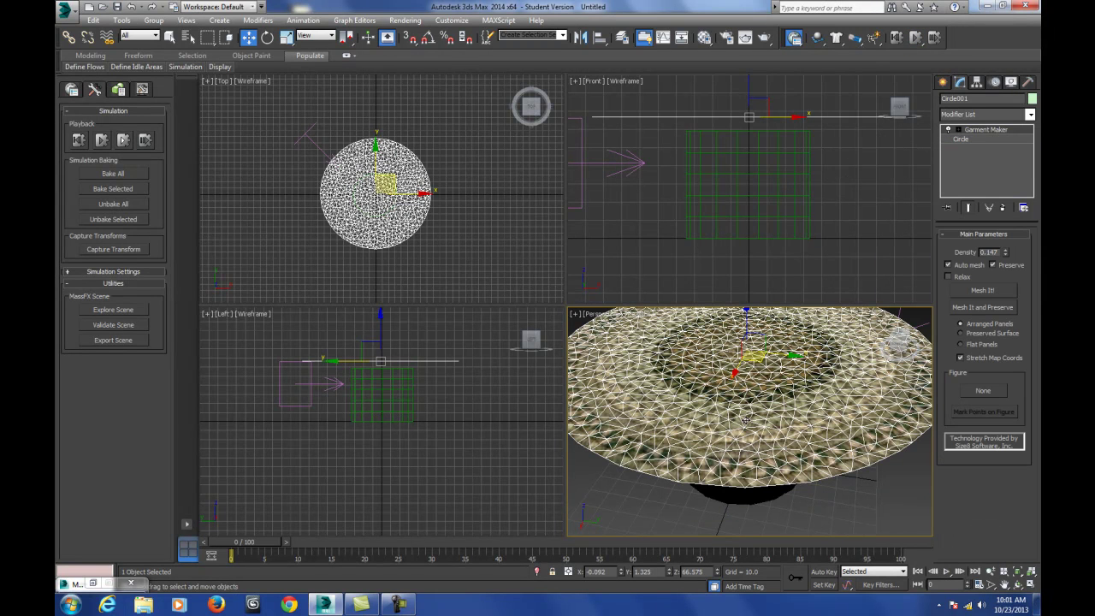
left_click(132, 7)
left_click(875, 248)
left_click(822, 198)
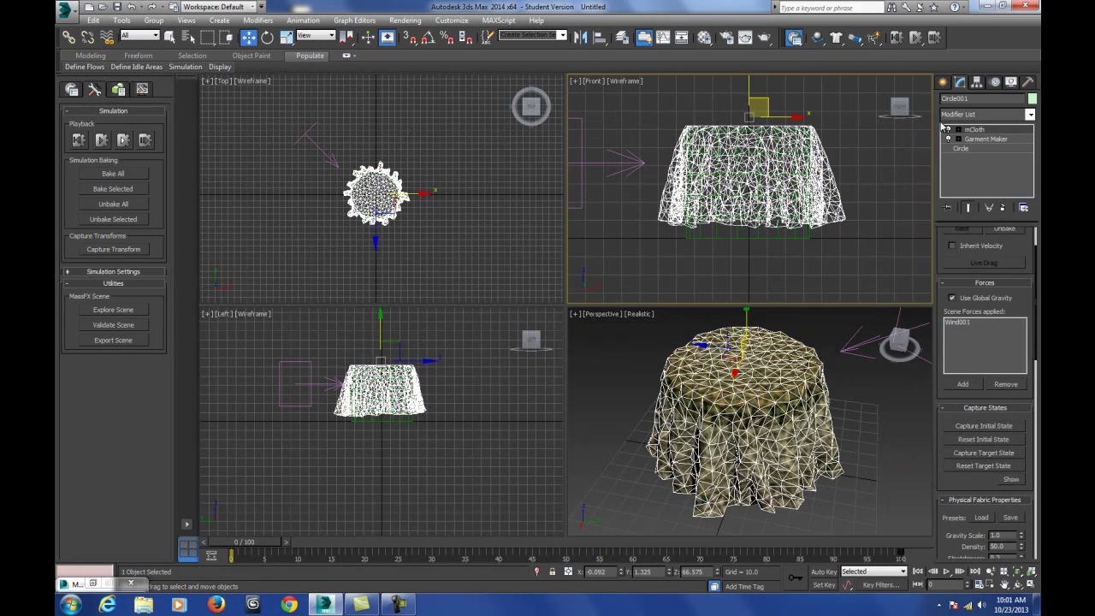
Apply the Edit Mesh modifier on top of mCloth on the draped rug
left_click(1030, 114)
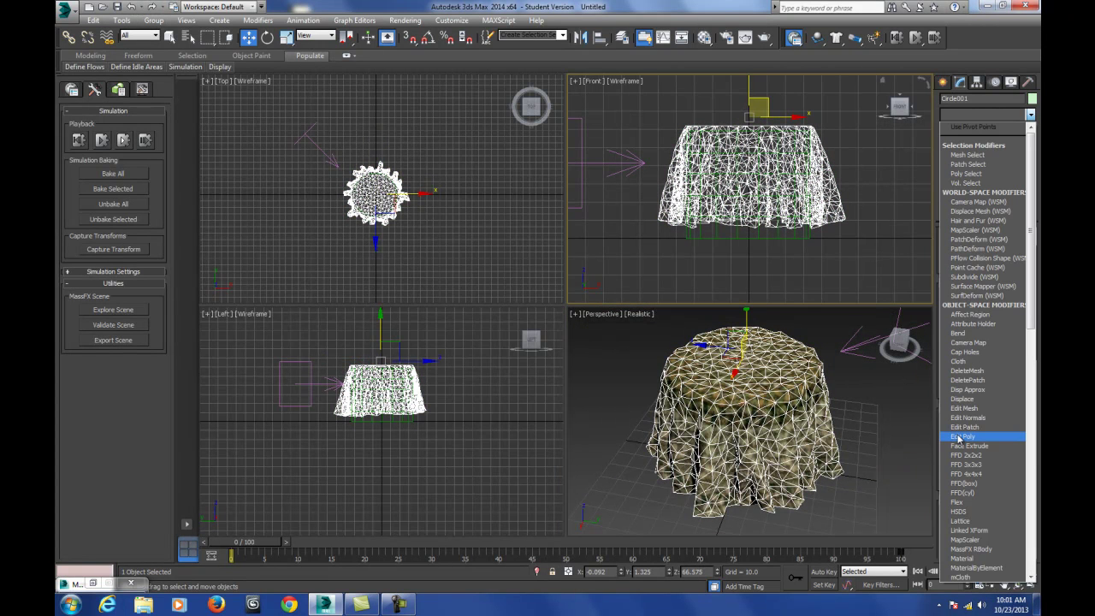
left_click(970, 412)
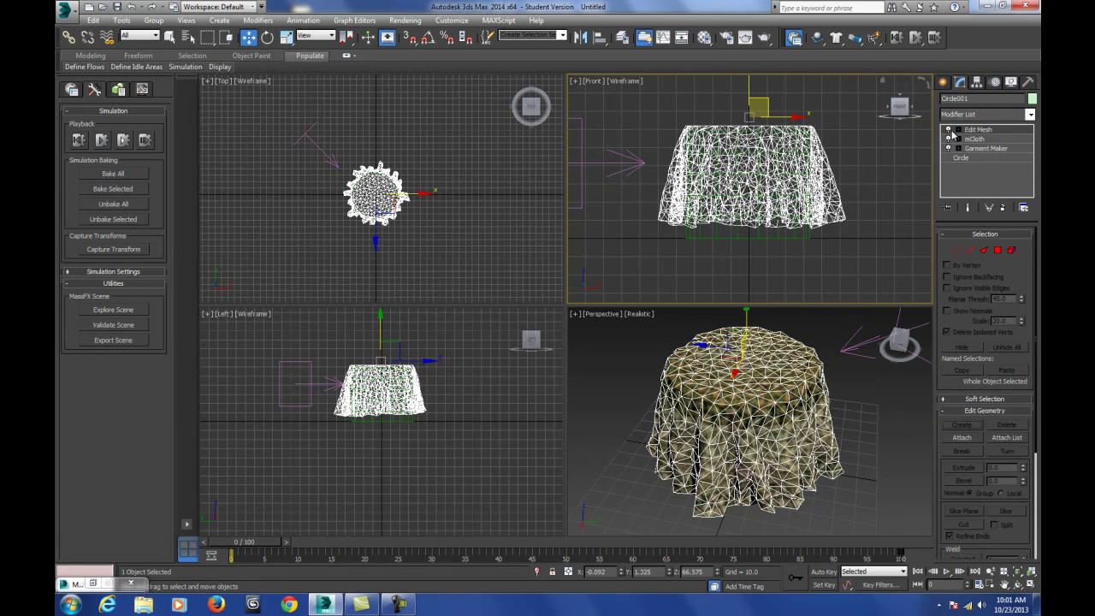
left_click(880, 138)
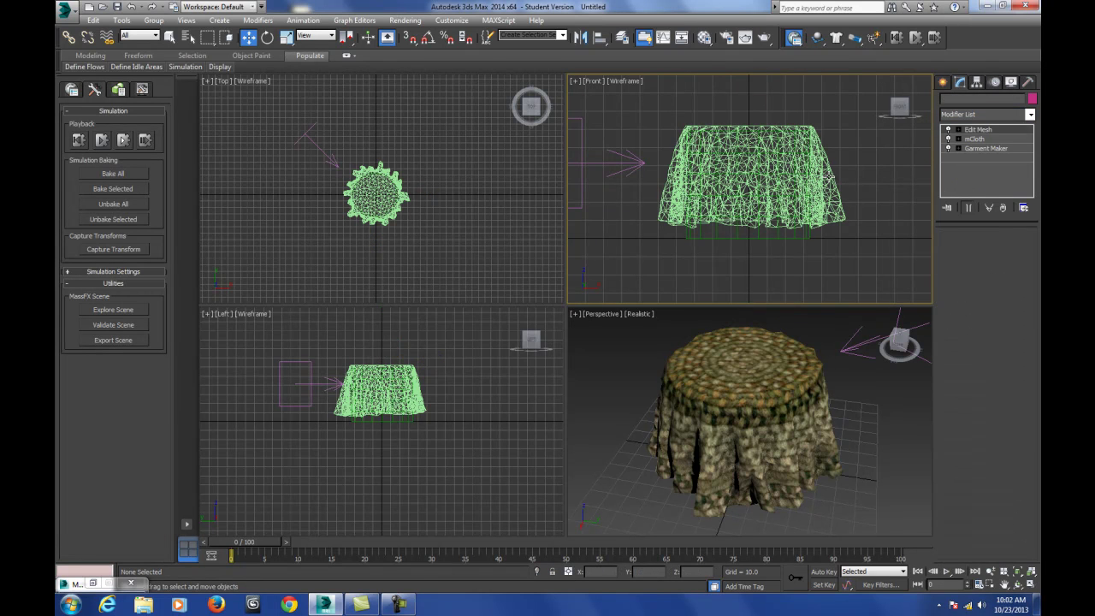
left_click(817, 177)
left_click(1030, 114)
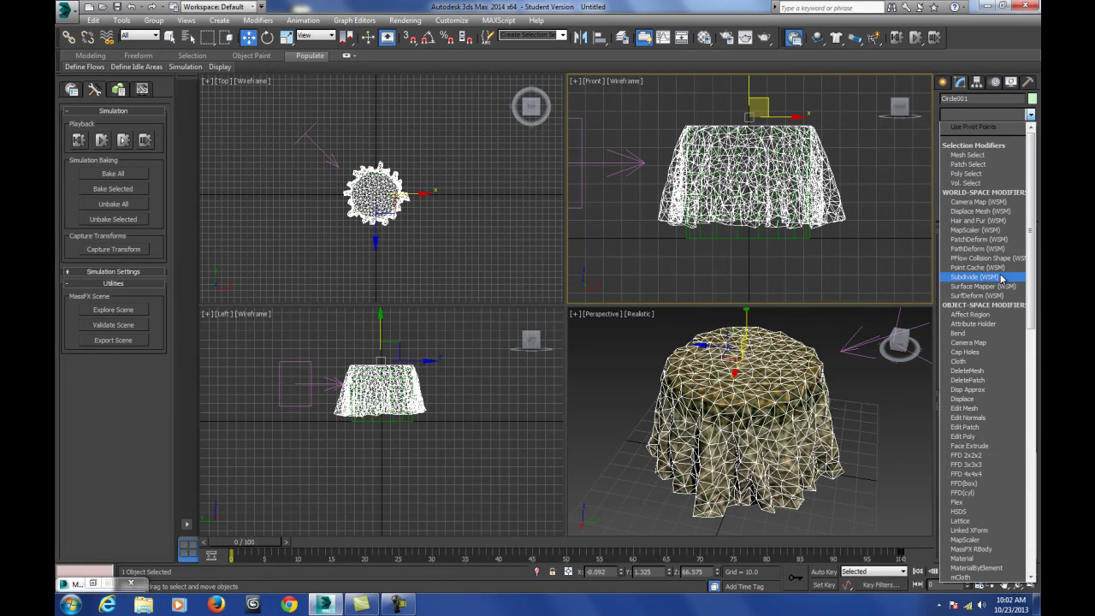
left_click(838, 40)
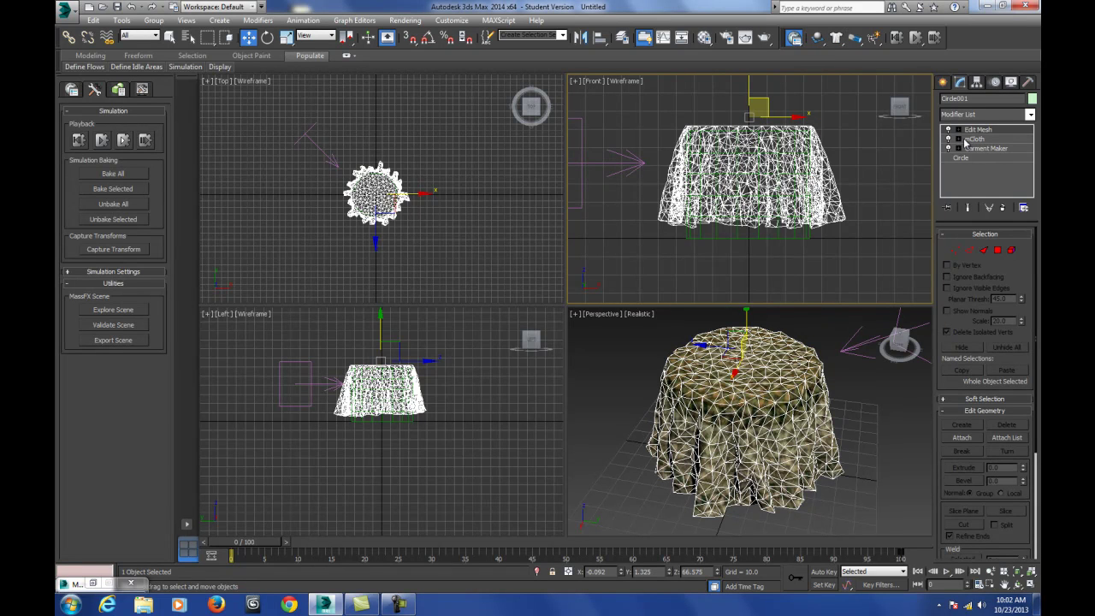
left_click(868, 209)
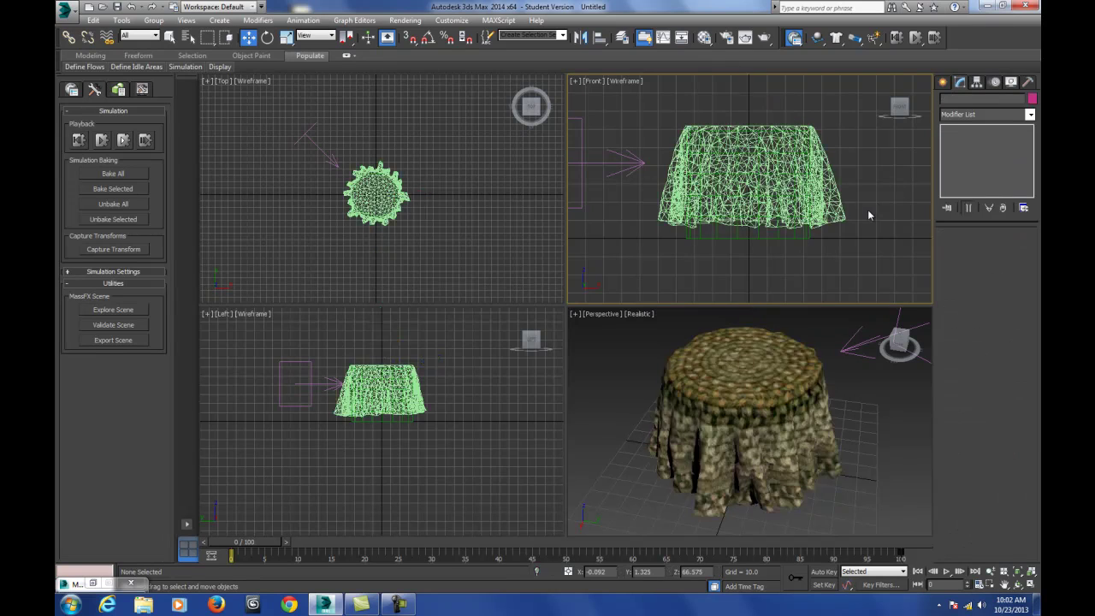
Take a single snapshot of the draped rug as a mesh, test-moving the copy and undoing the move
left_click(838, 214)
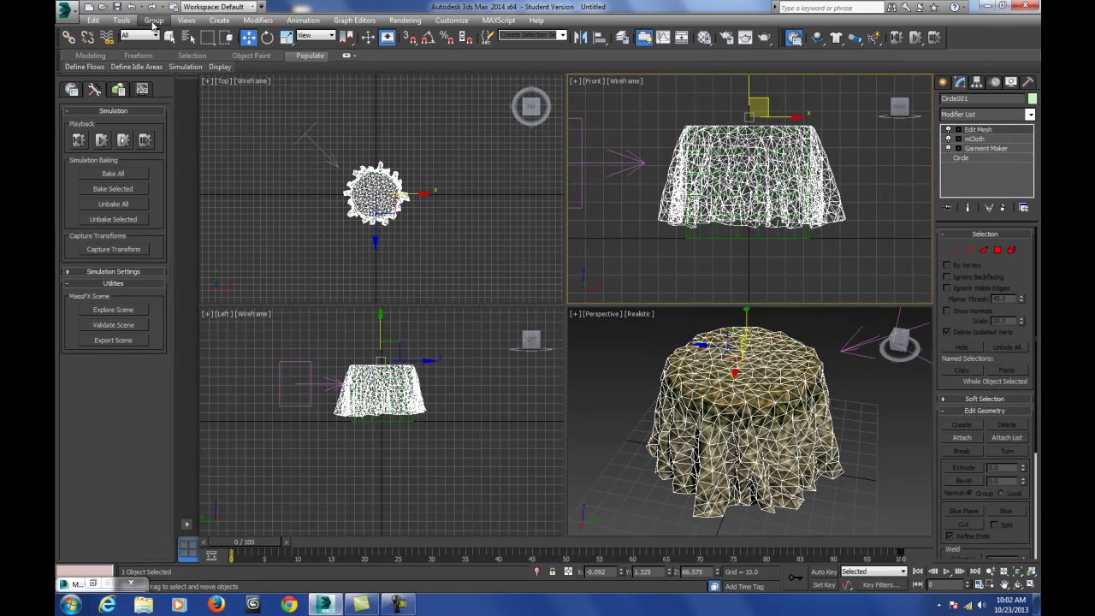
left_click(121, 20)
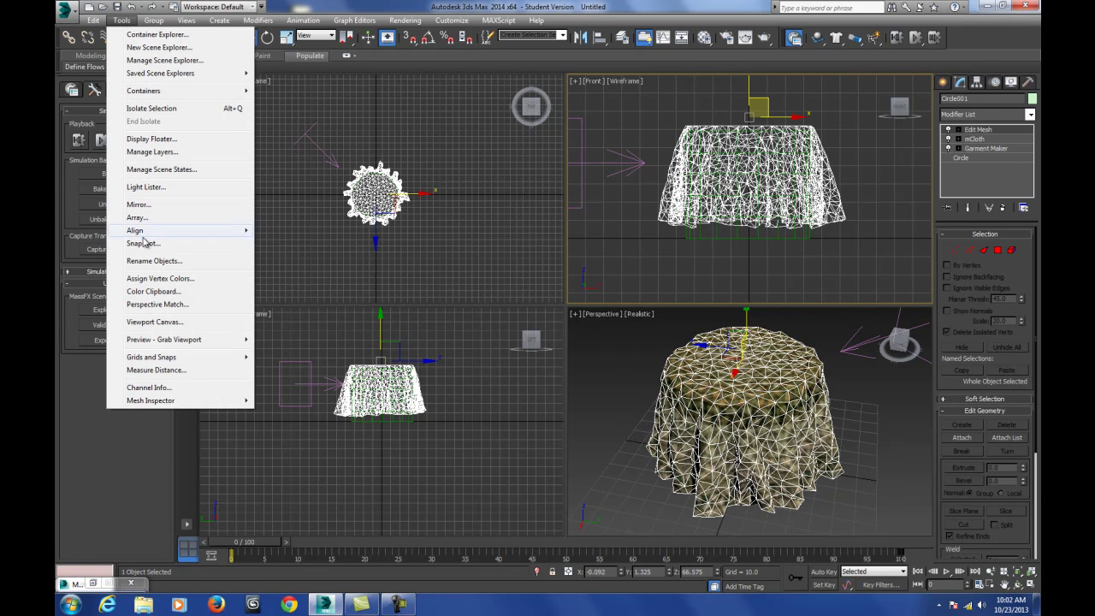
left_click(142, 243)
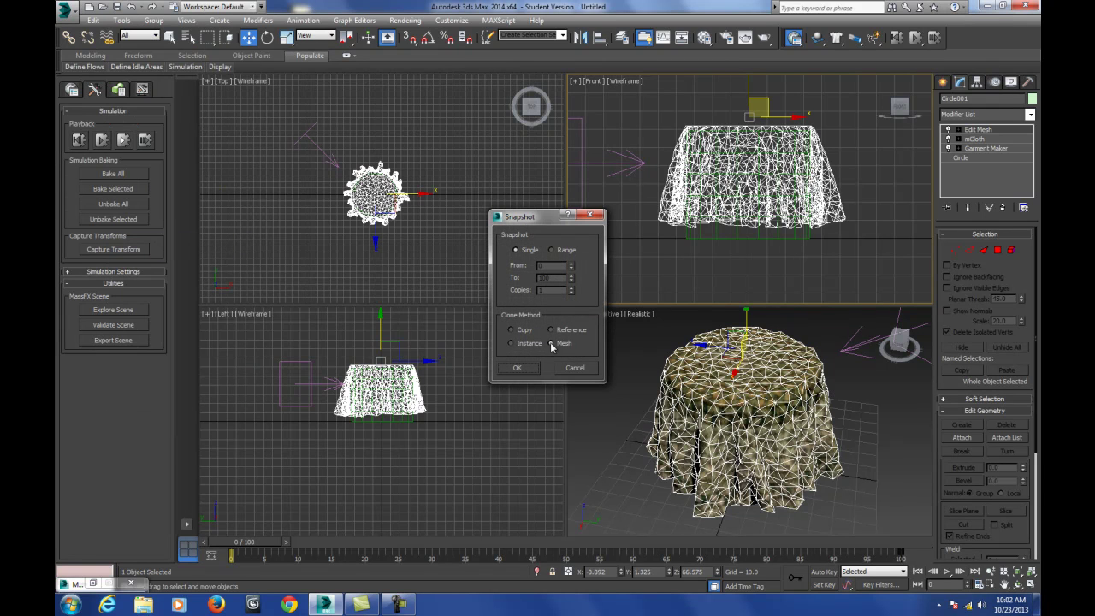
left_click(517, 368)
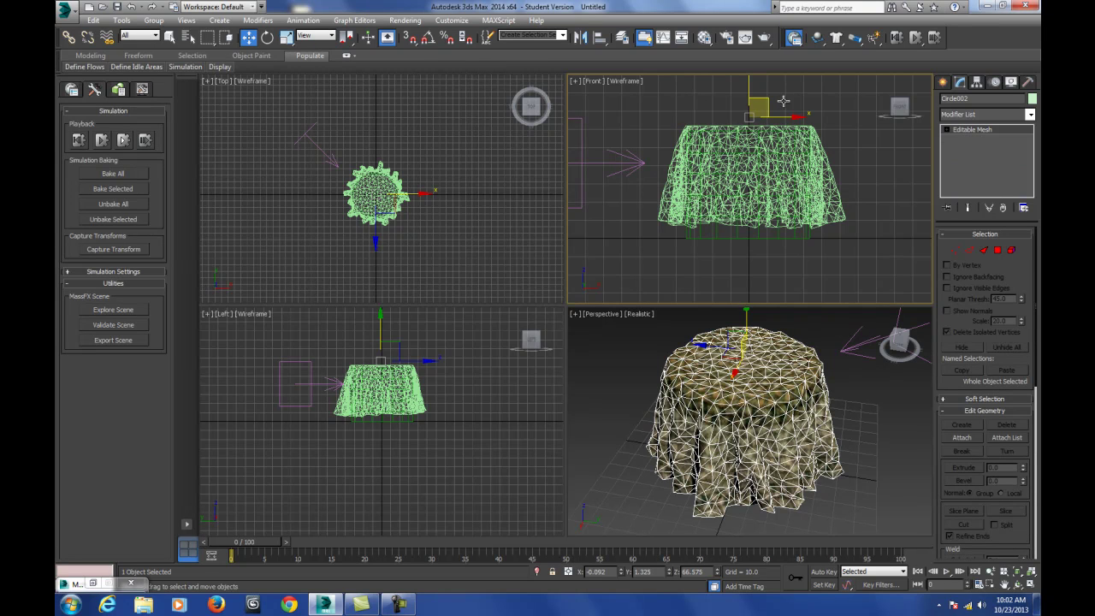
left_click_drag(755, 98, 688, 158)
left_click(130, 6)
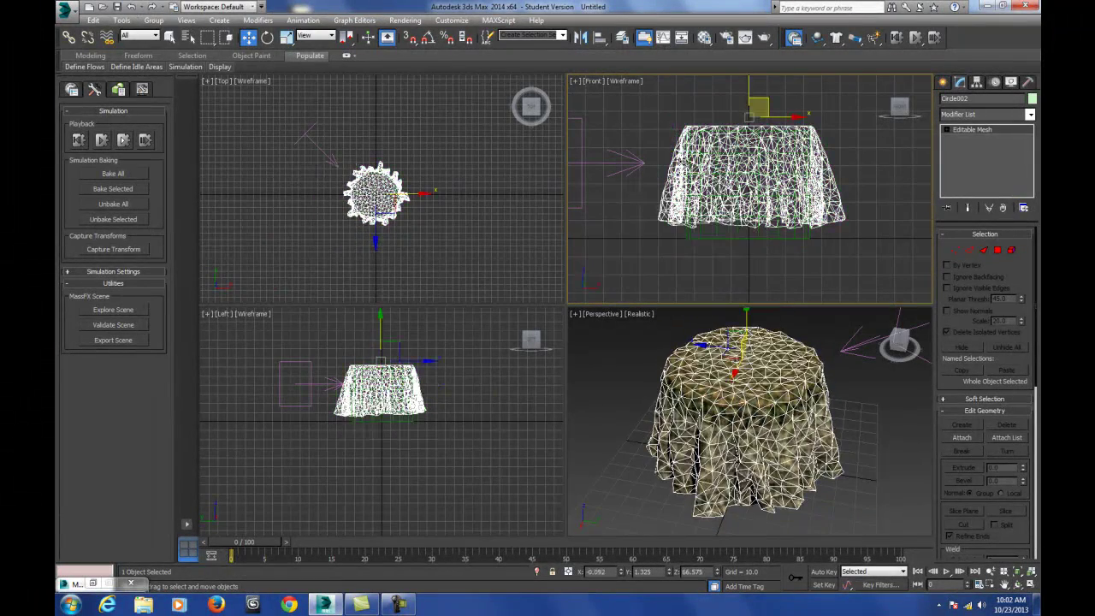
Select the snapshot mesh of the rug, apply the mCloth modifier to it and bring up its physical fabric properties
left_click(823, 210)
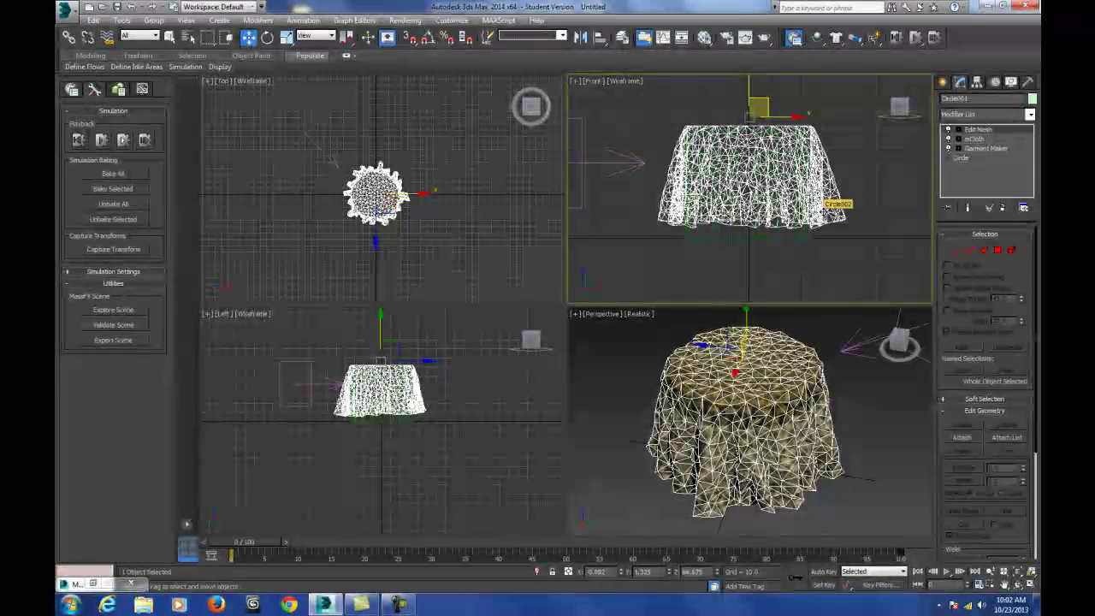
left_click(810, 216)
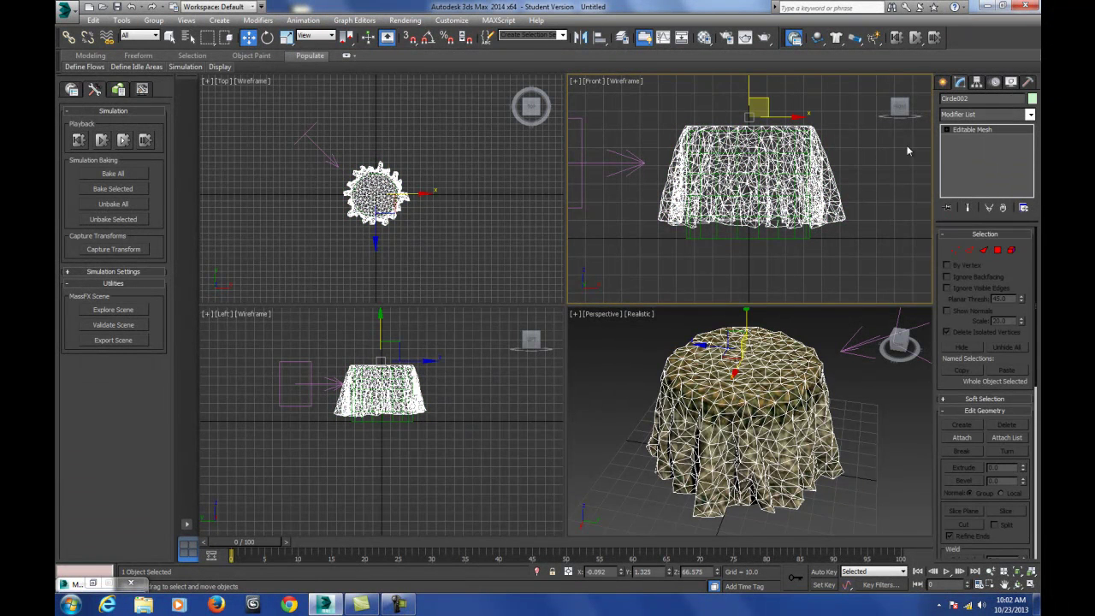
left_click(837, 40)
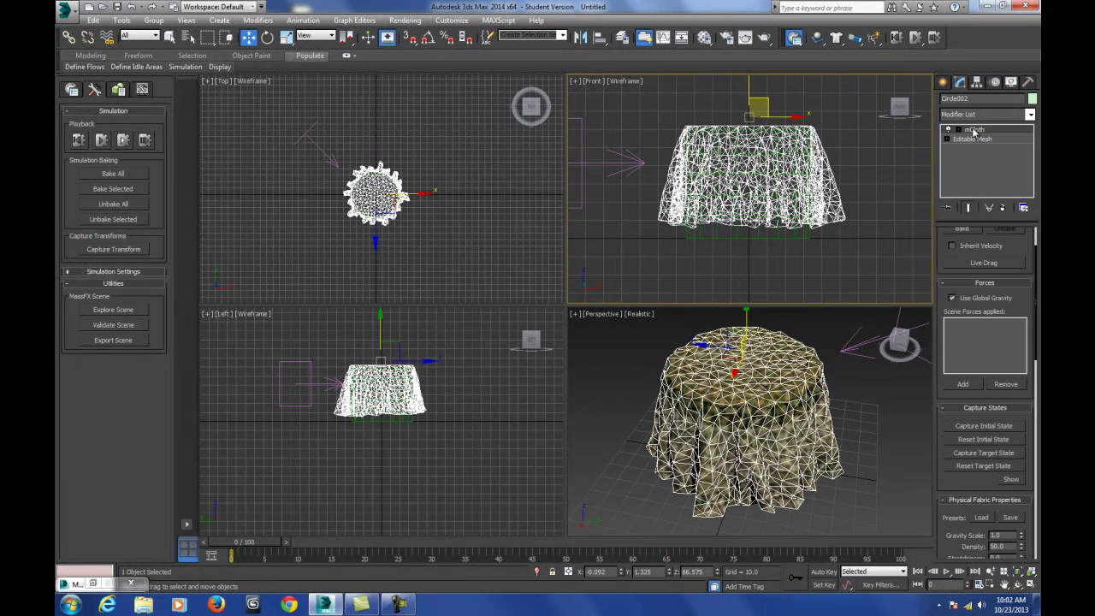
left_click_drag(980, 481, 970, 277)
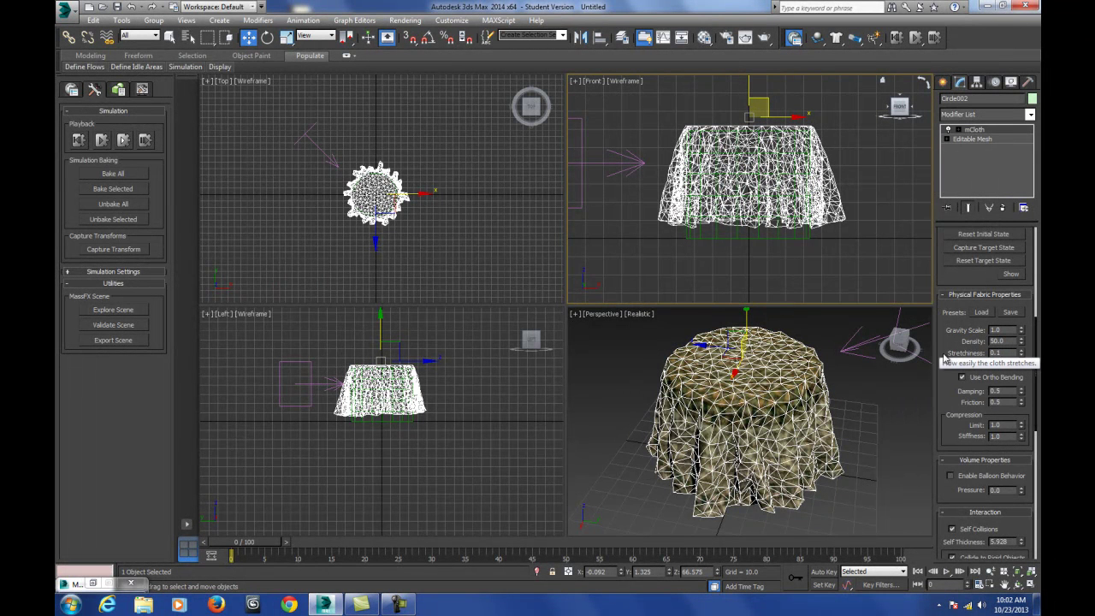
Add the wind to the snapshot's mCloth scene forces and run the MassFX simulation to frame 75
left_click(844, 420)
left_click(831, 399)
middle_click_drag(861, 380, 830, 407)
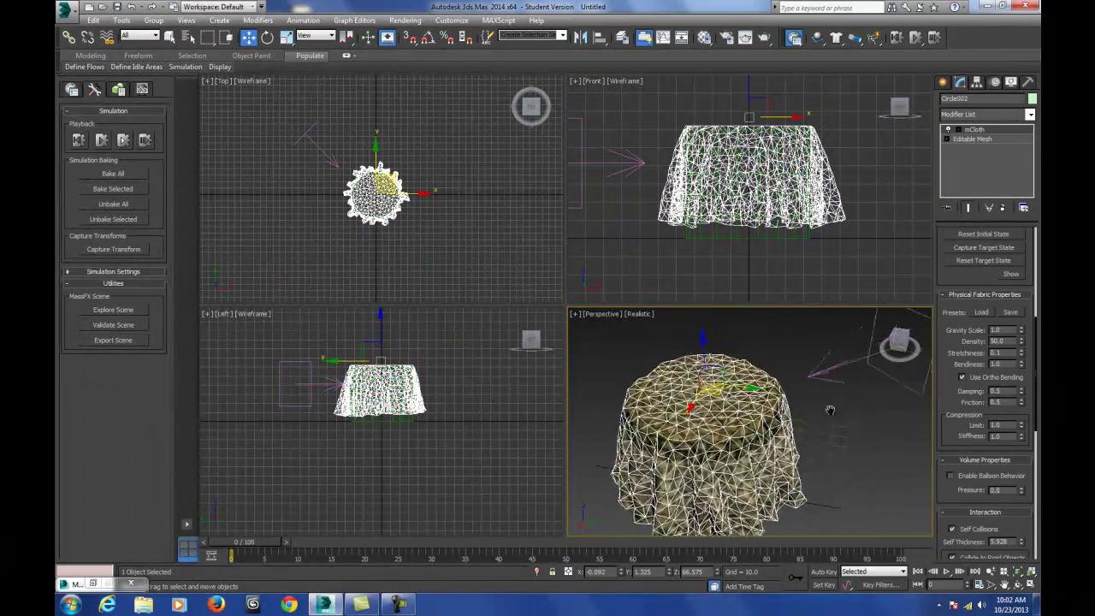
scroll(967, 278, "up", 5)
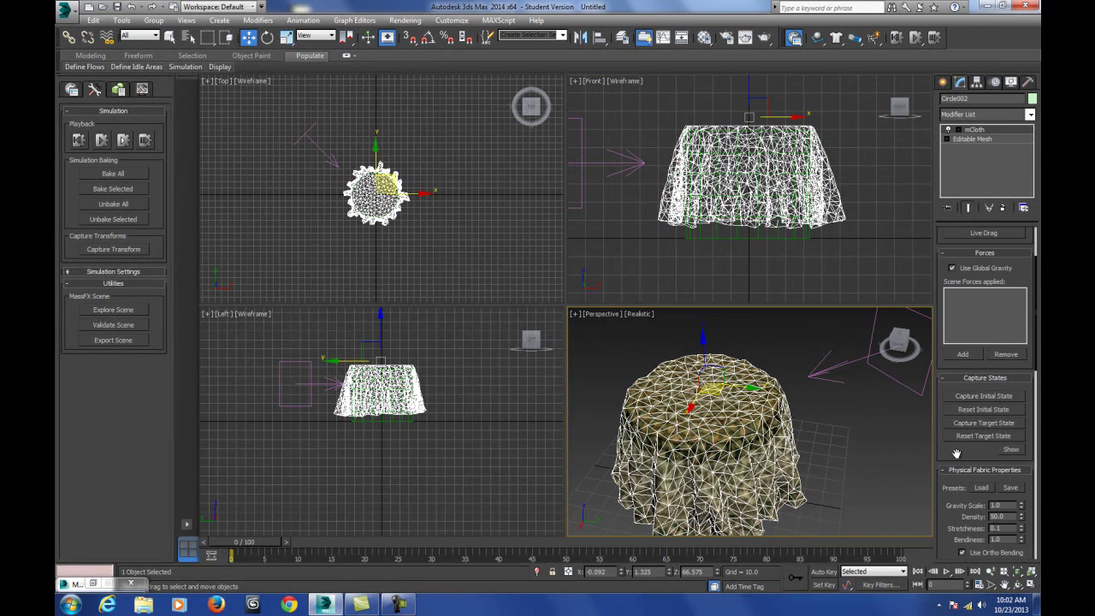
left_click(963, 354)
left_click(832, 368)
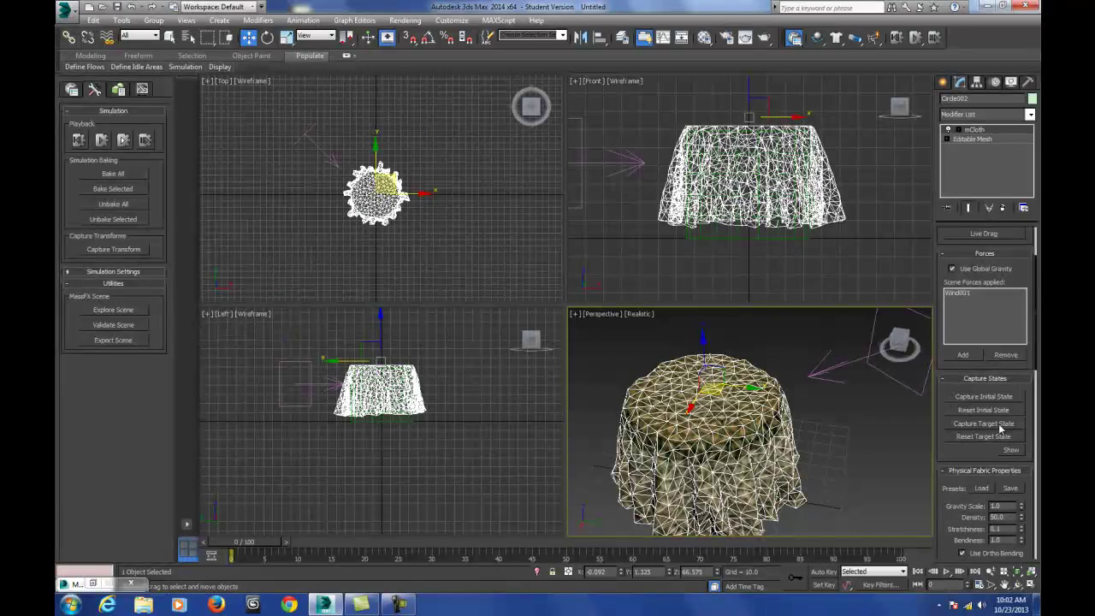
left_click(915, 38)
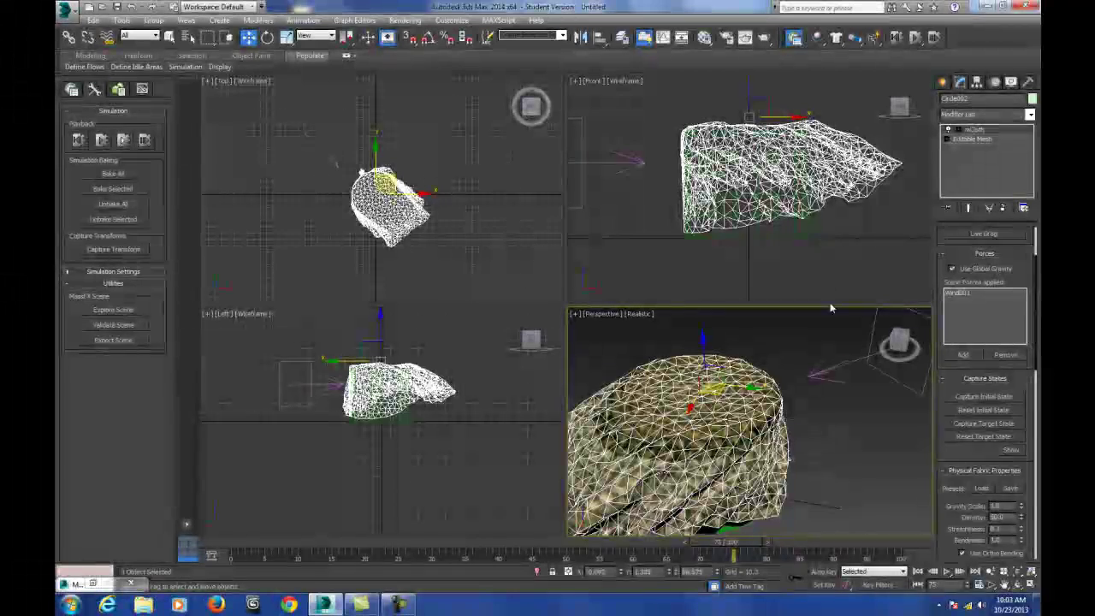
Set the wind's strength to 10, reset the simulation and run it to frame 100
left_click(818, 367)
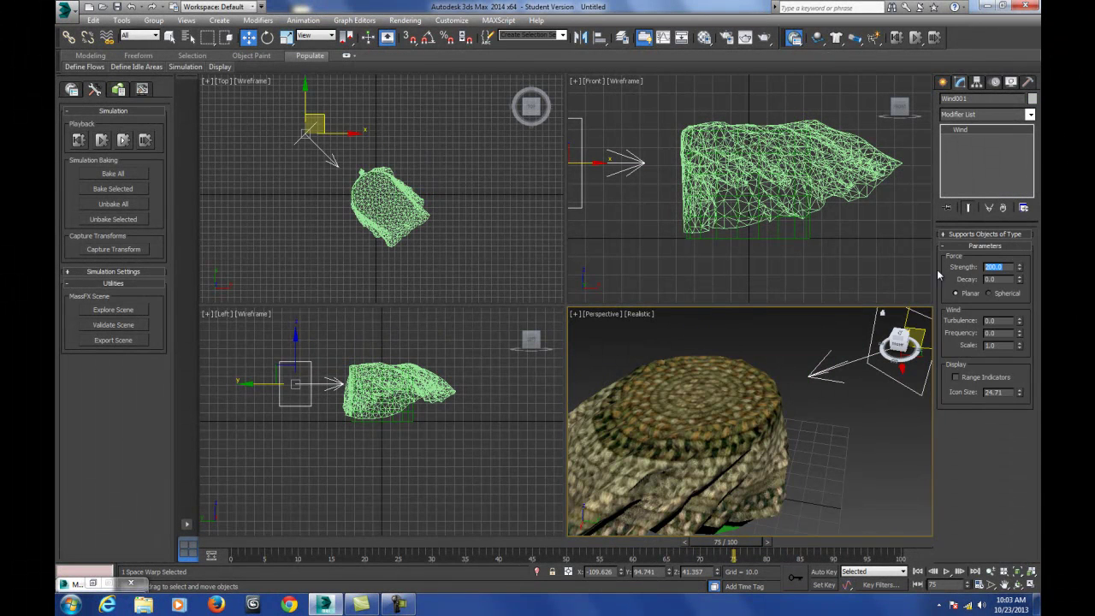
type("10")
key("Return")
left_click(897, 39)
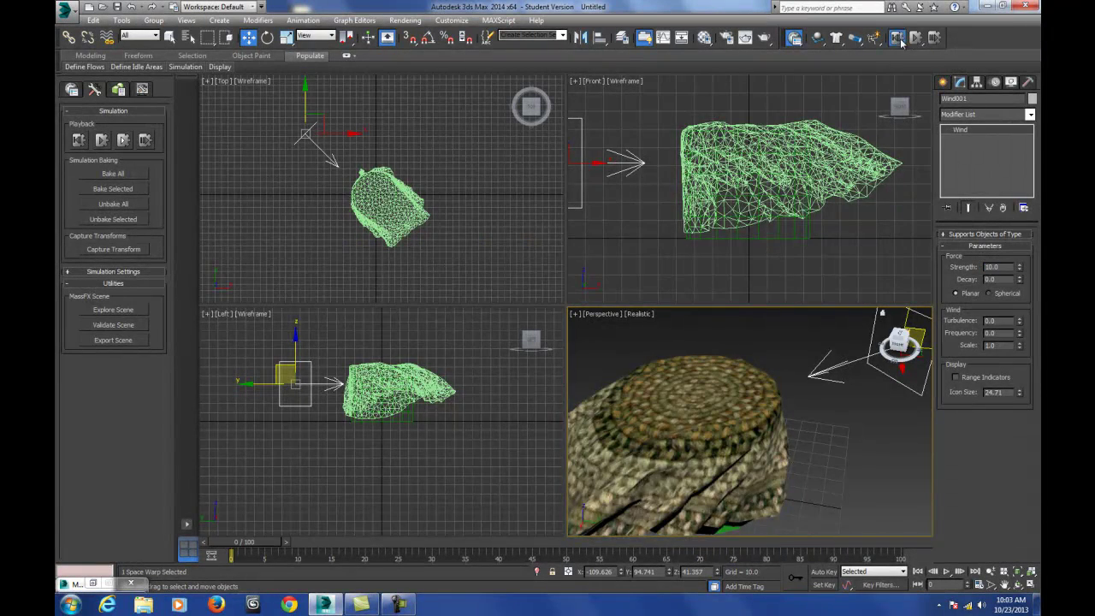
left_click(916, 38)
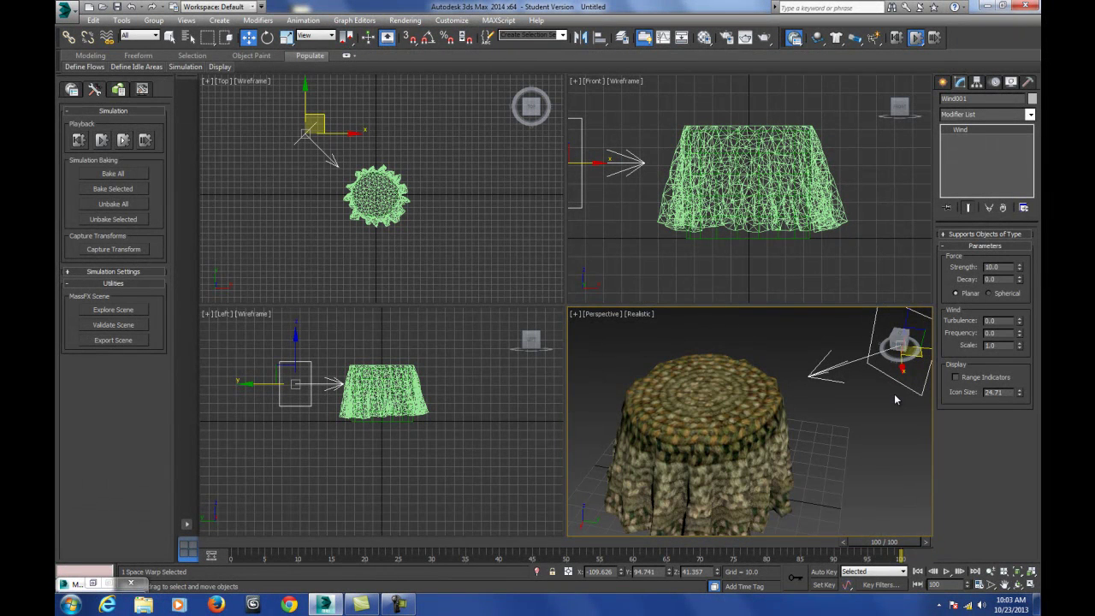
Set the wind's strength to 20 during the simulation, select the snapshot rug and stop the simulation
double_click(1000, 266)
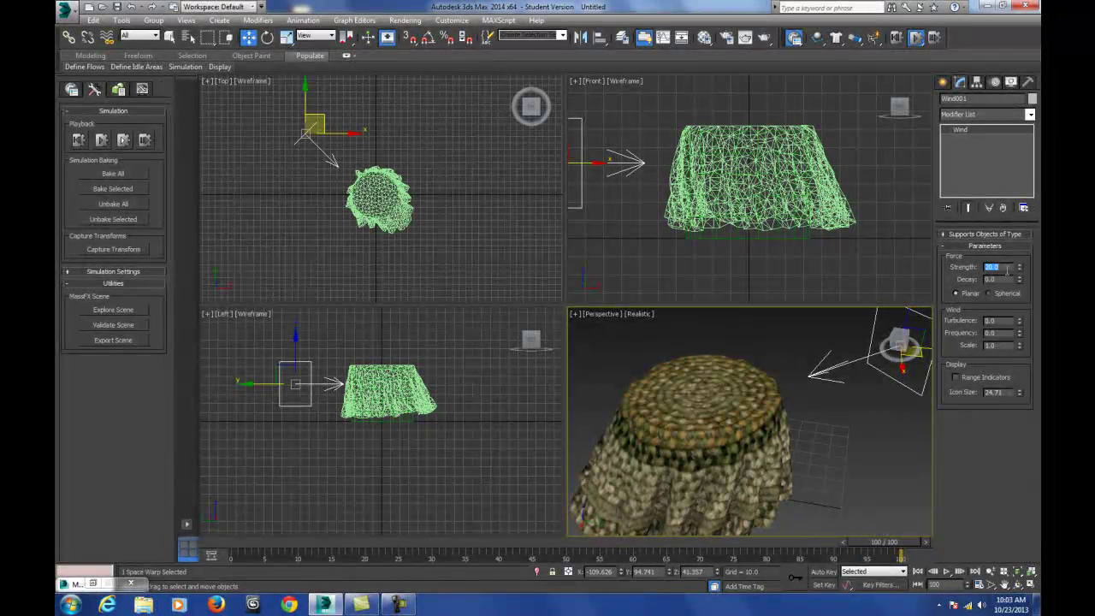
middle_click_drag(774, 431, 778, 409, "alt")
left_click(777, 410)
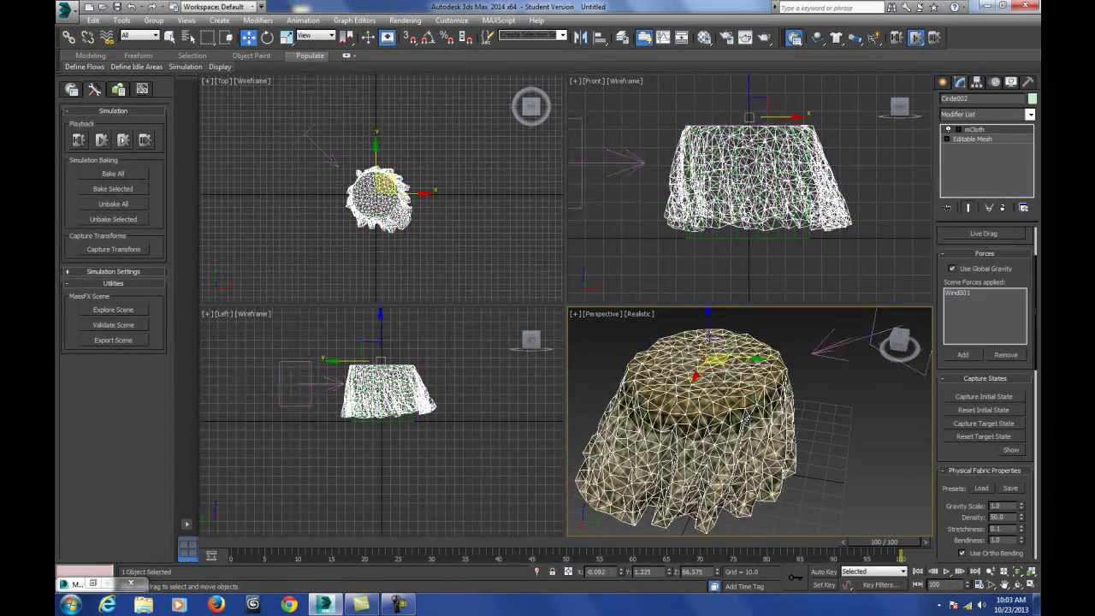
left_click(918, 39)
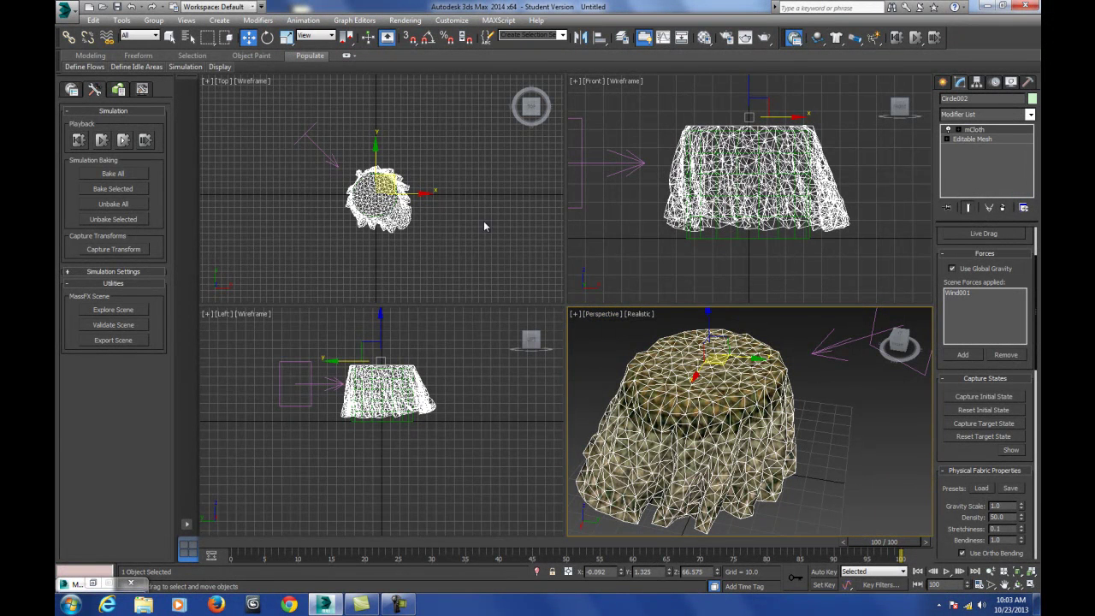
middle_click_drag(483, 225, 376, 244)
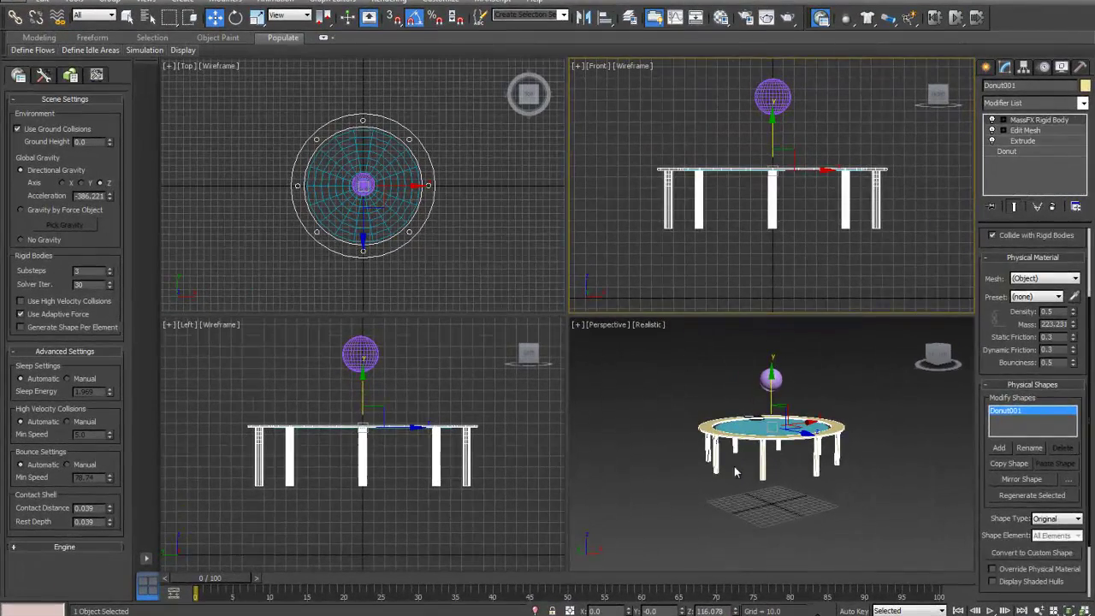
Examine the trampoline scene's frame, mat and ball, checking the MassFX modifier and settings on each object
left_click(723, 453)
scroll(738, 474, "up", 5)
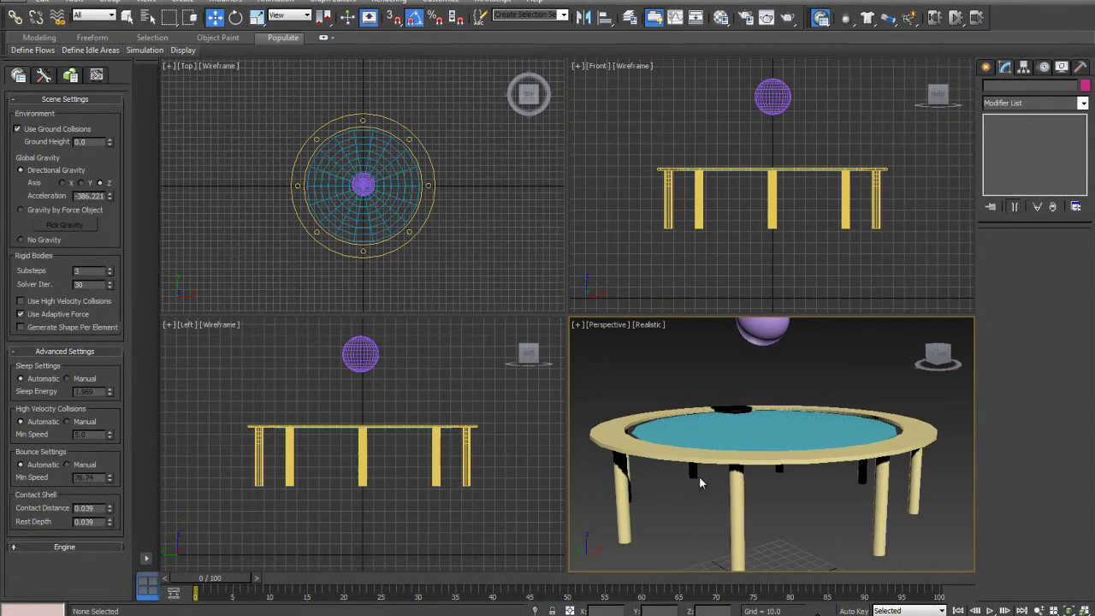
left_click(634, 452)
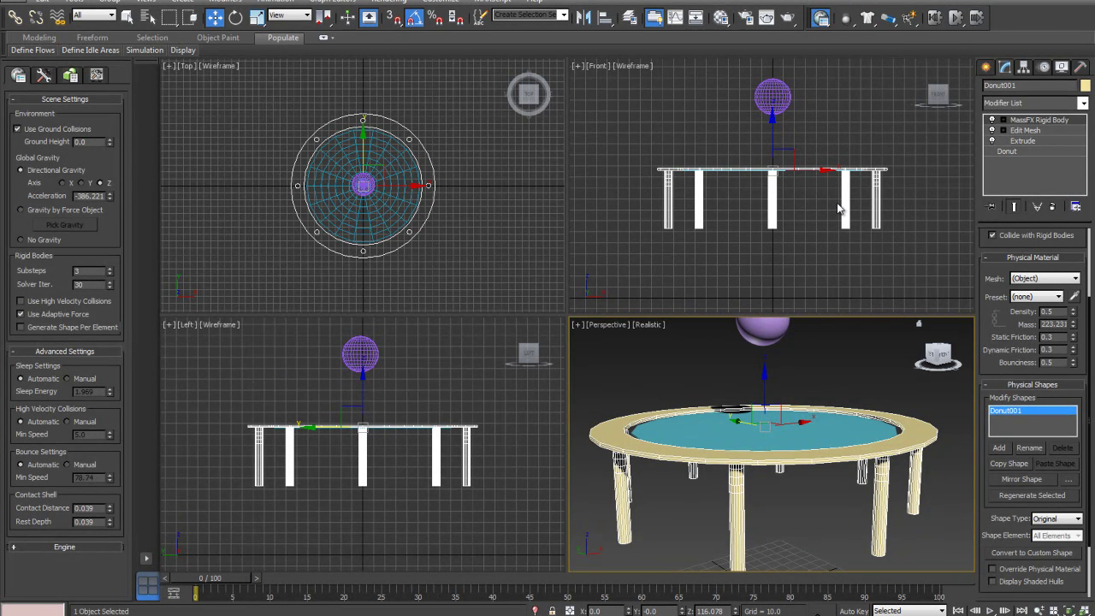
left_click(719, 429)
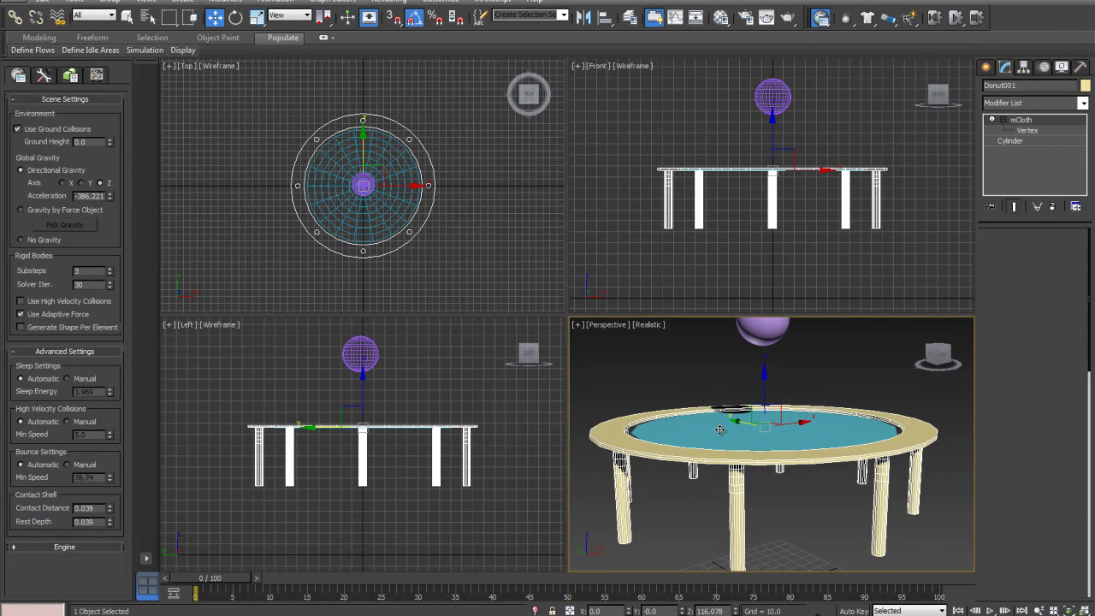
scroll(366, 181, "up", 5)
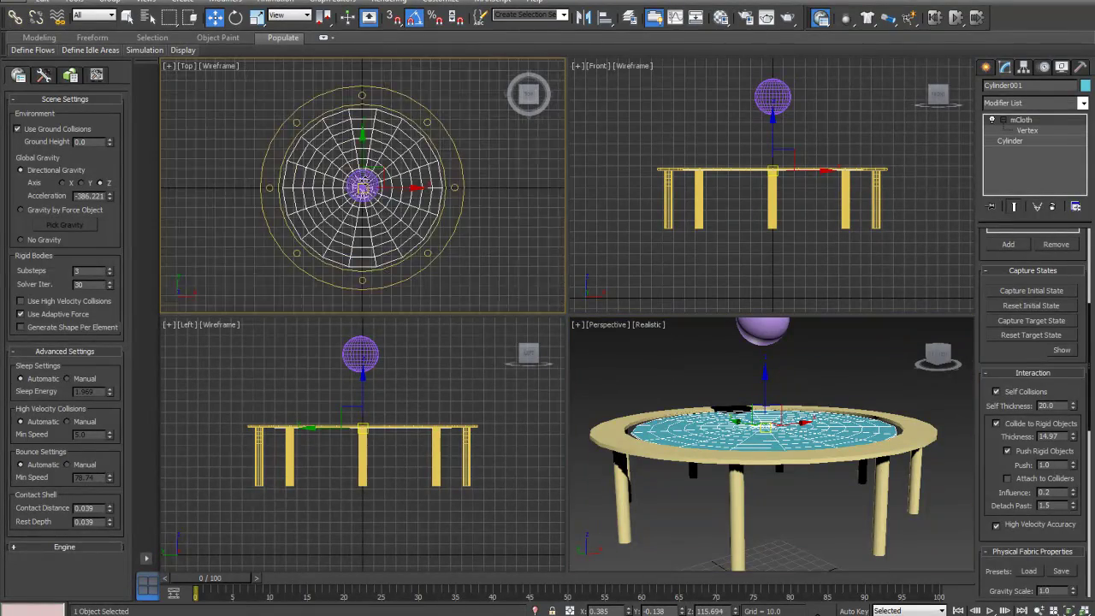
middle_click_drag(368, 181, 375, 167)
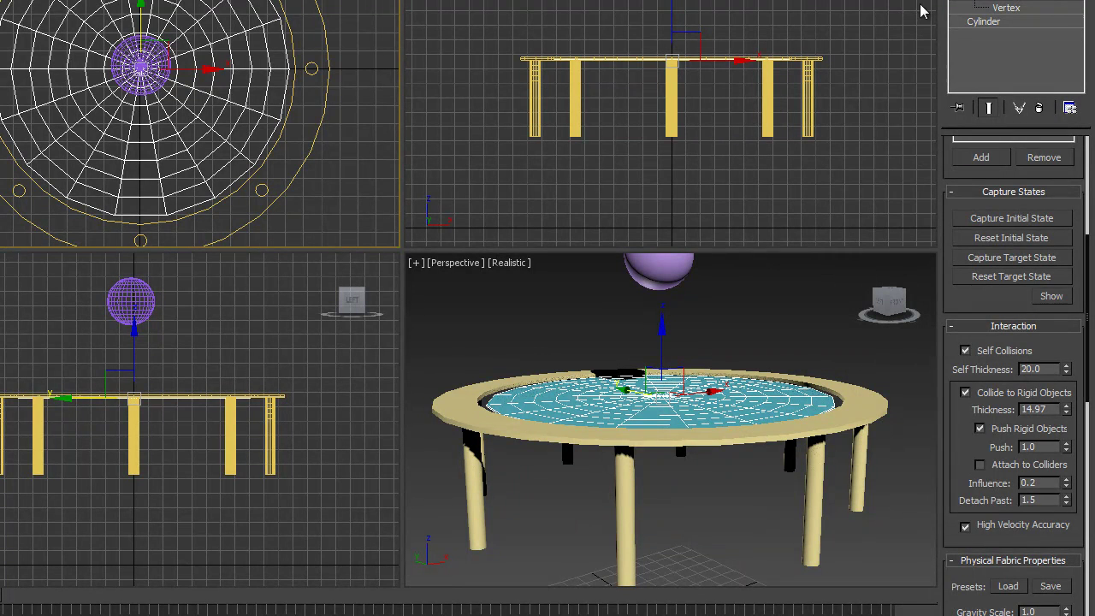
left_click(659, 299)
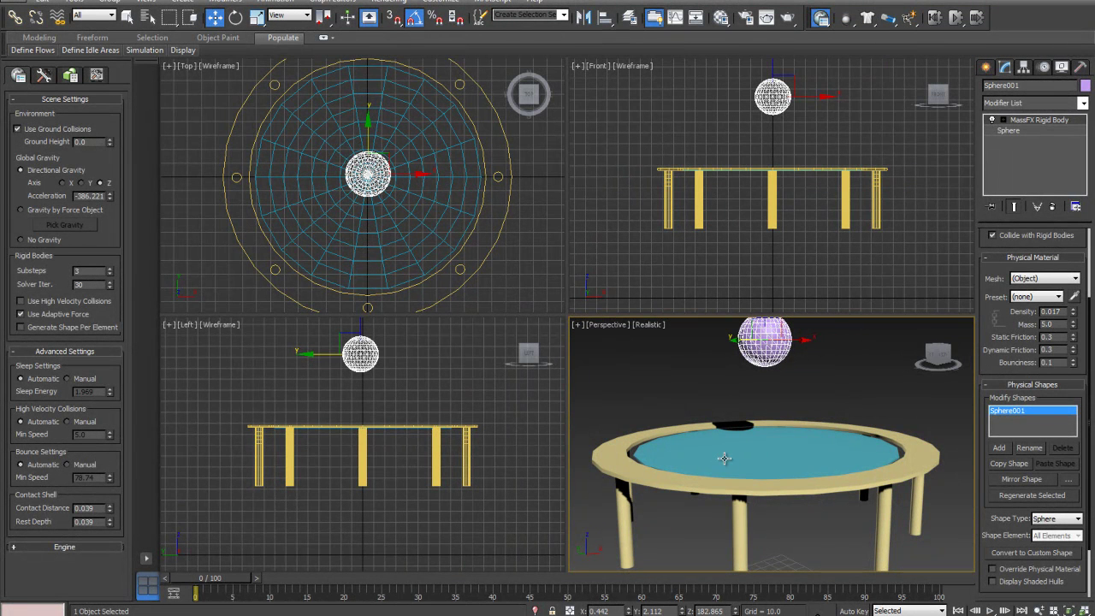
middle_click_drag(797, 193, 788, 243)
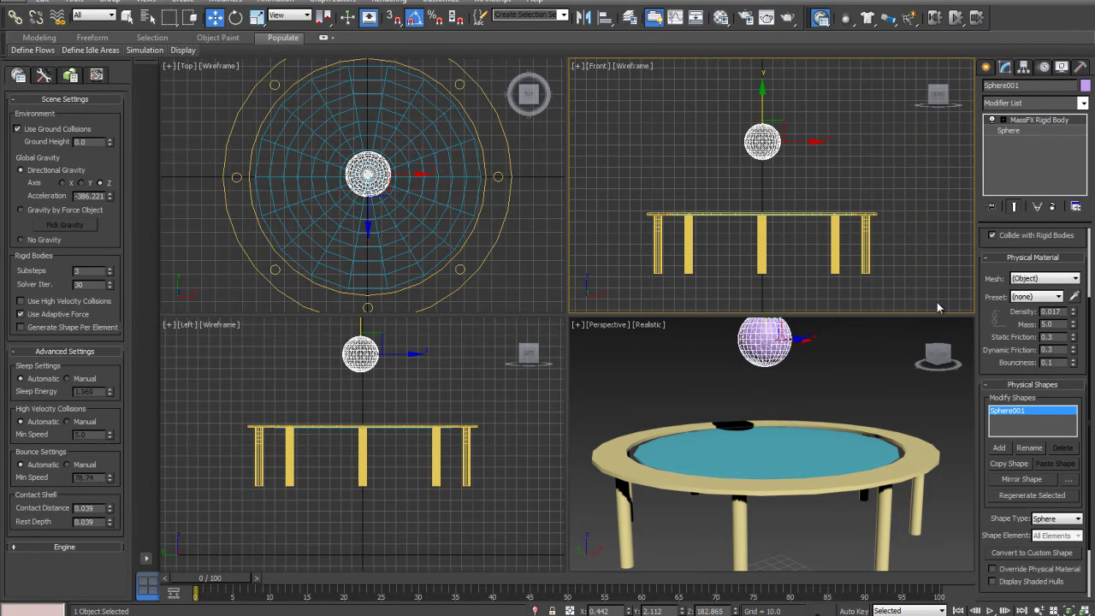
Examine the vertex group in the trampoline mat's mCloth modifier, clear the vertex selection and return to object level
left_click(437, 203)
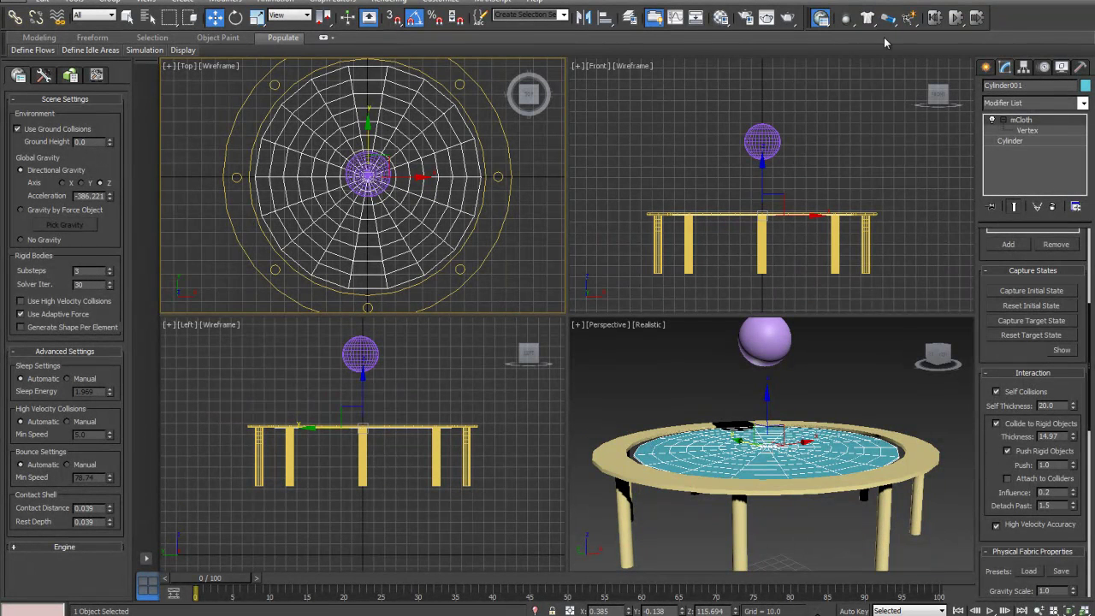
left_click(1027, 130)
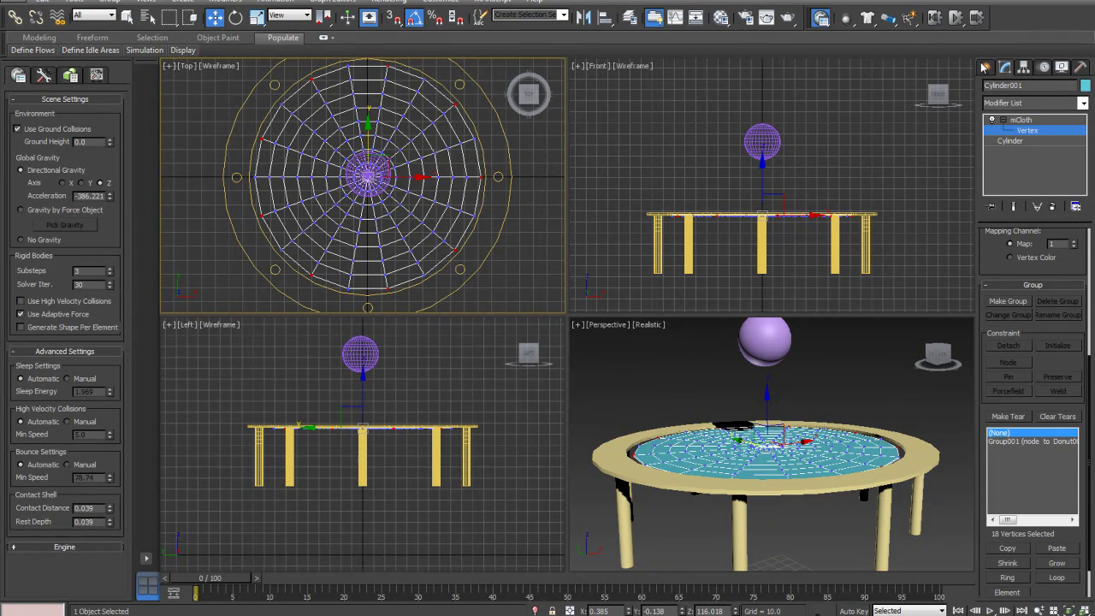
left_click(869, 164)
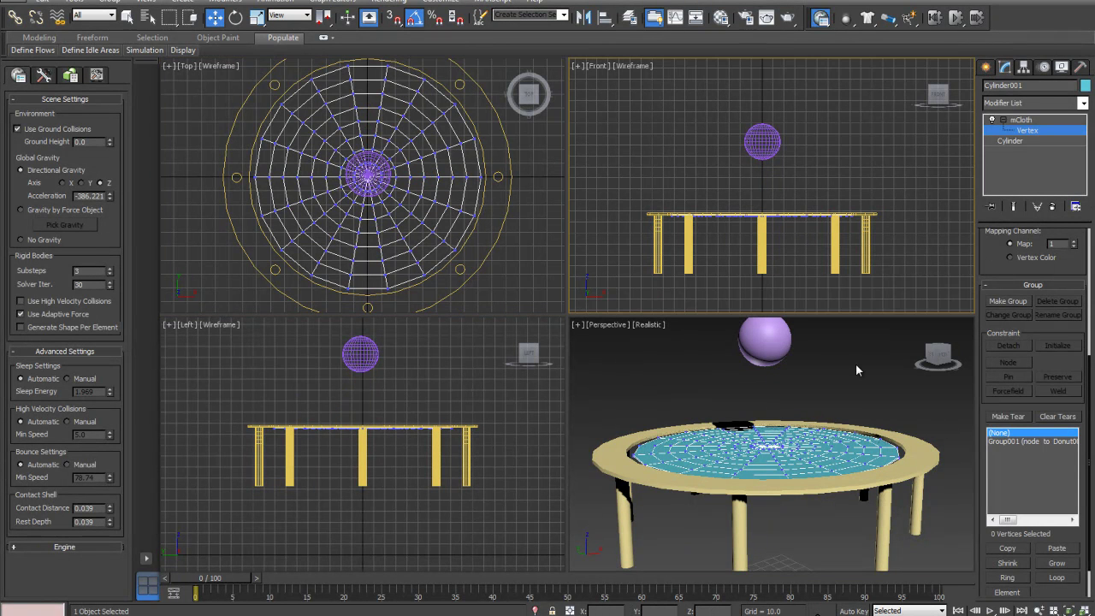
left_click(855, 369)
scroll(829, 378, "down", 3)
middle_click_drag(828, 378, 825, 398)
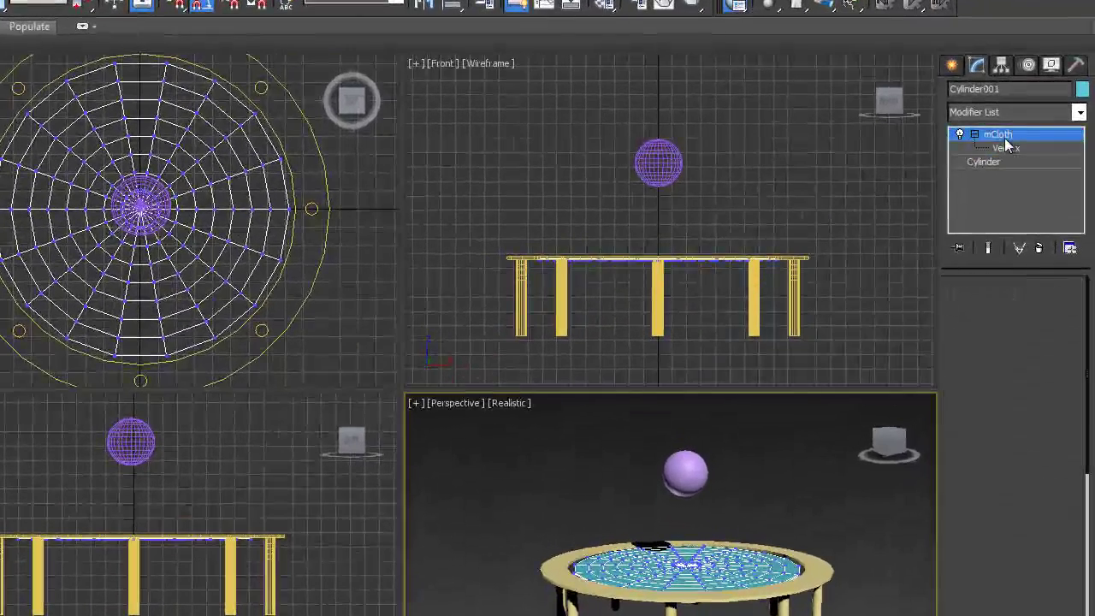
left_click(1019, 122)
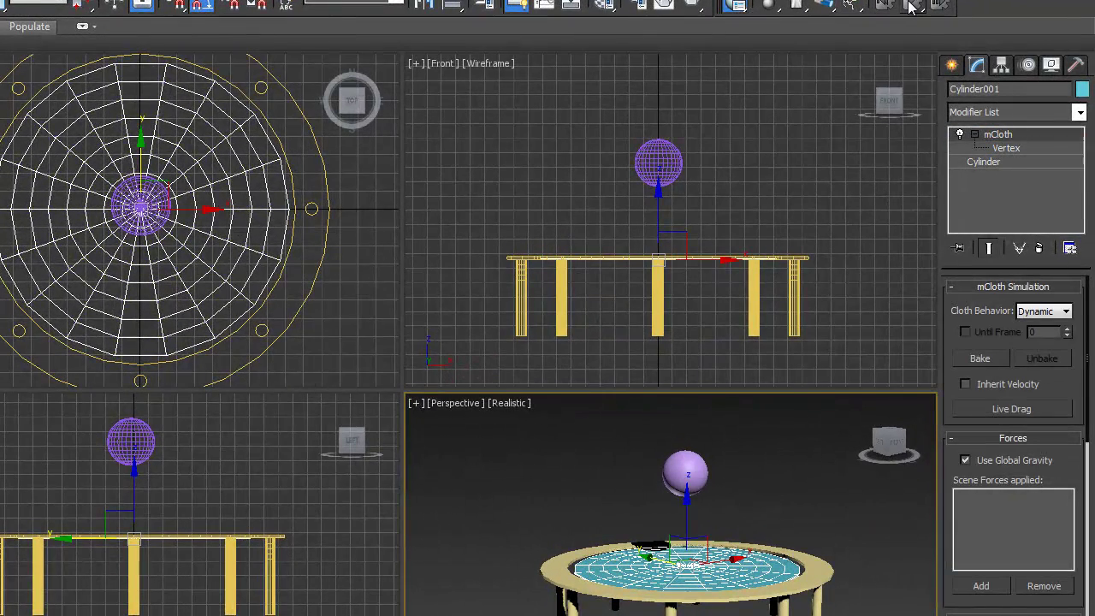
Run the trampoline simulation to frame 100, view the ball on the mat up close and reset the simulation
left_click(912, 5)
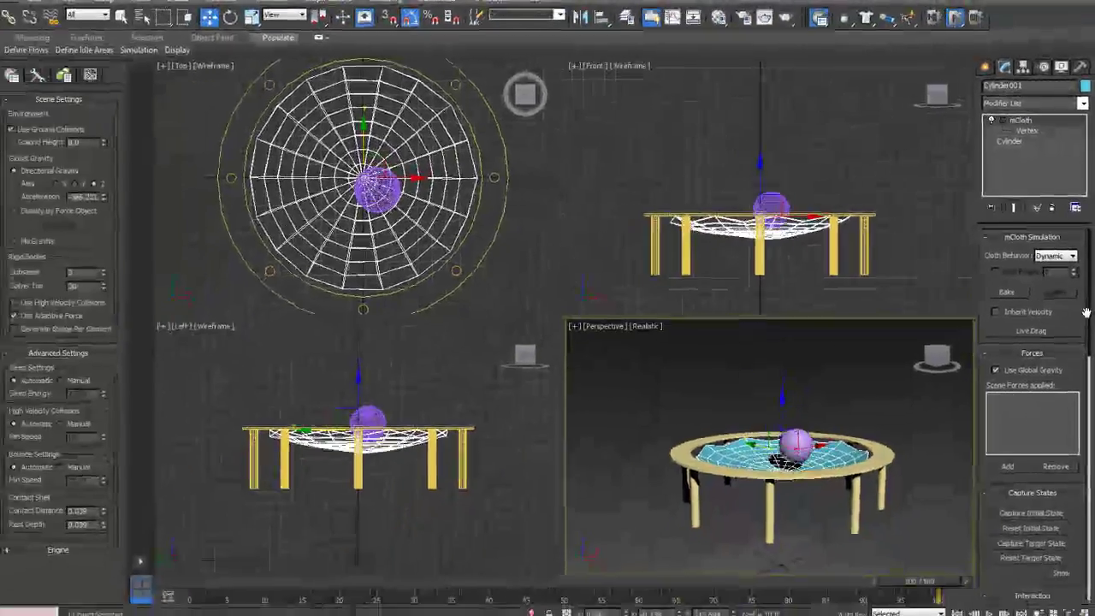
scroll(819, 467, "up", 5)
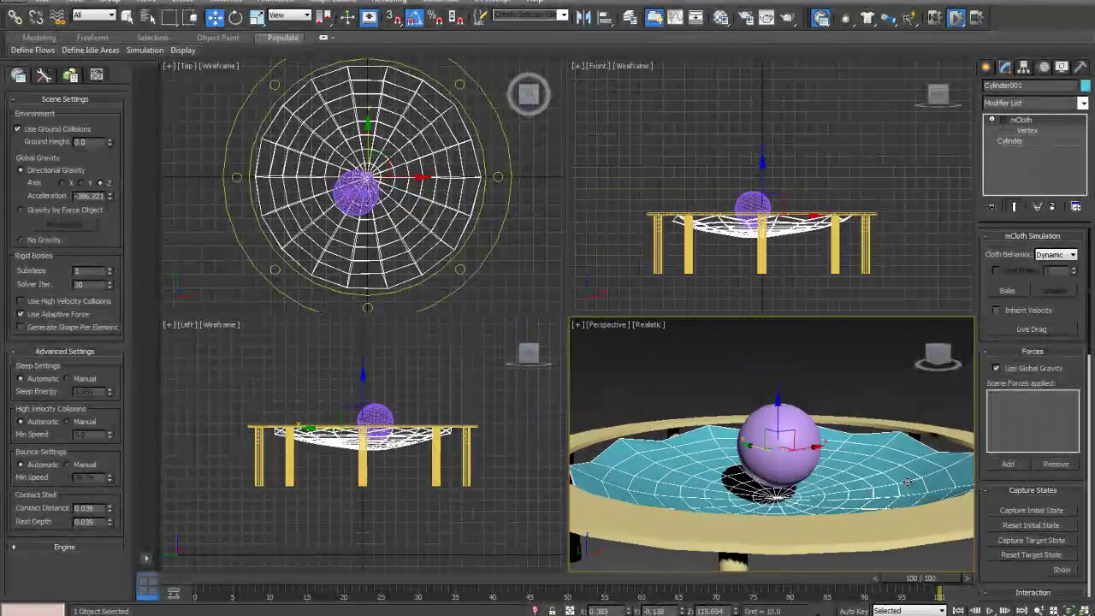
left_click(934, 18)
Select the ball, check the bounciness in its physical material, and run the trampoline simulation to frame 100
left_click(769, 144)
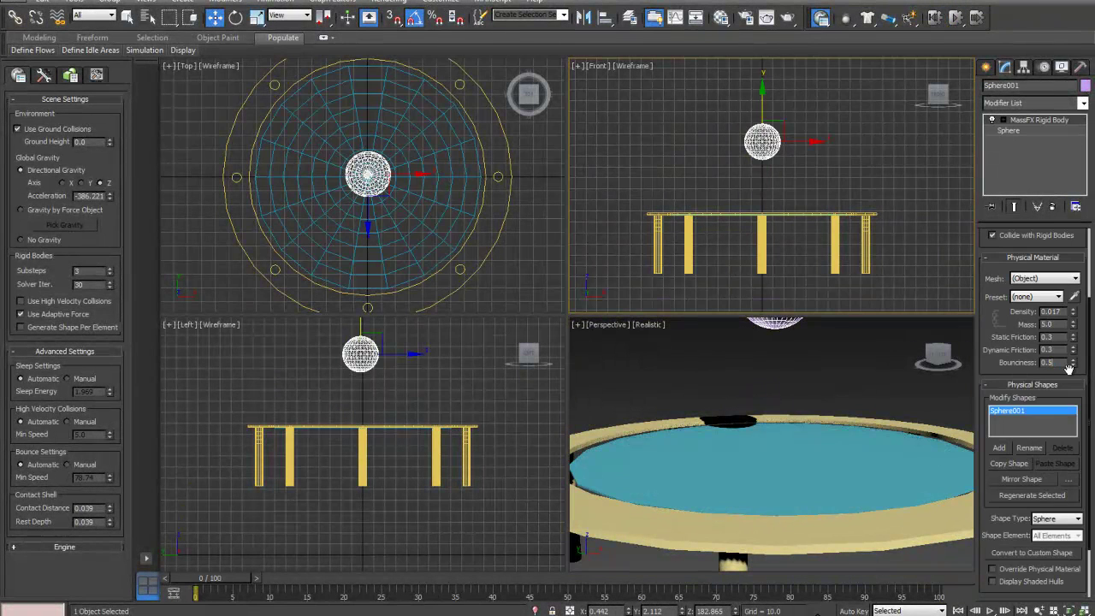
right_click(772, 498)
scroll(772, 498, "down", 4)
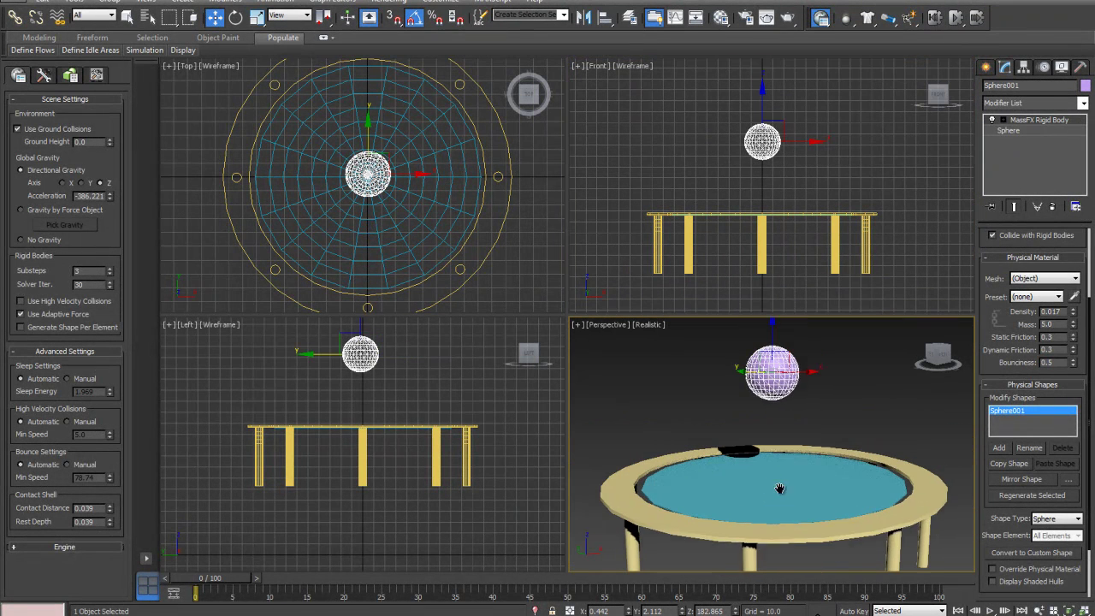
left_click(955, 19)
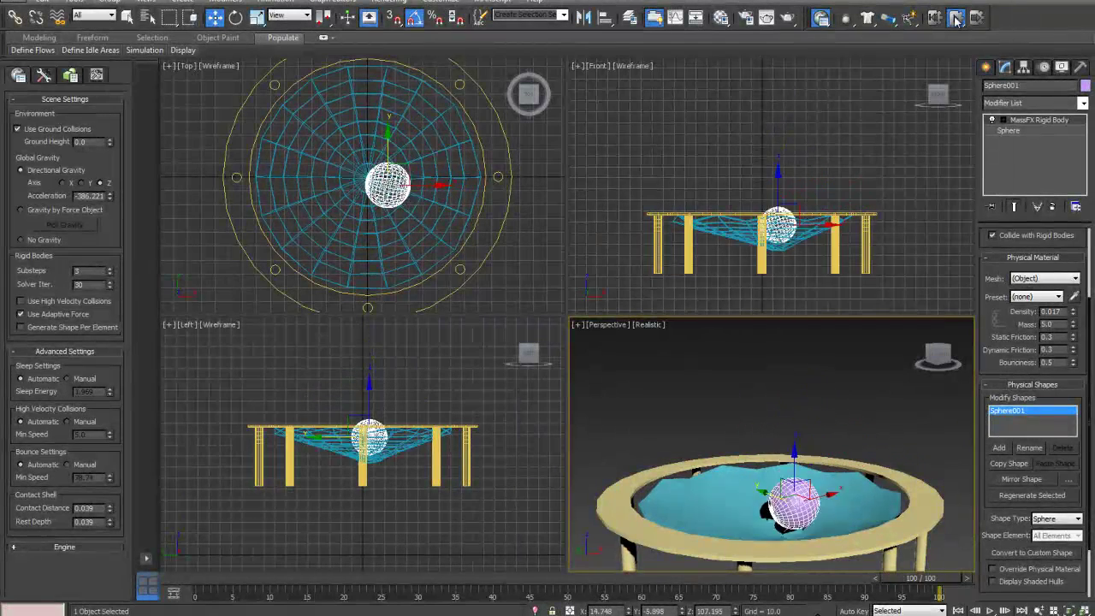
left_click(955, 18)
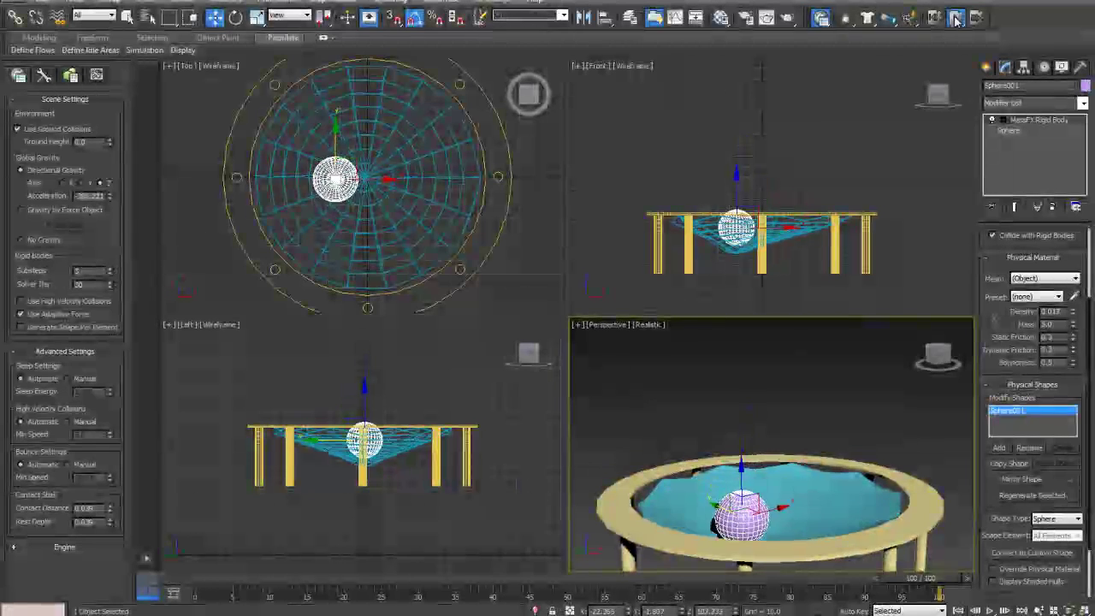
Select the trampoline mat and set its mCloth collision thickness for rigid objects to 10.0
left_click(786, 225)
scroll(1068, 370, "down", 6)
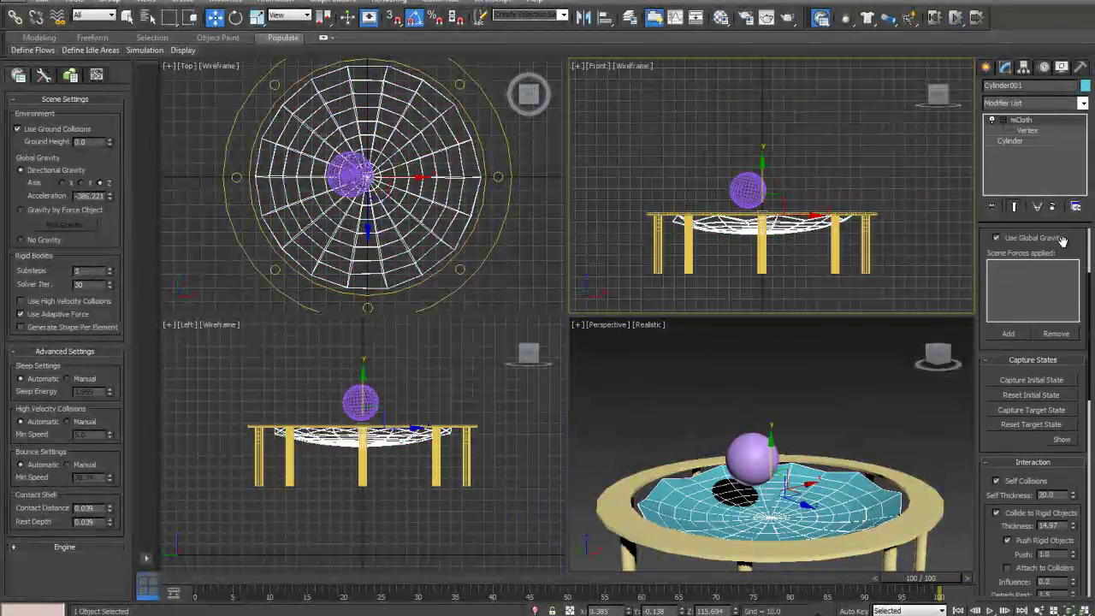
scroll(997, 418, "down", 1)
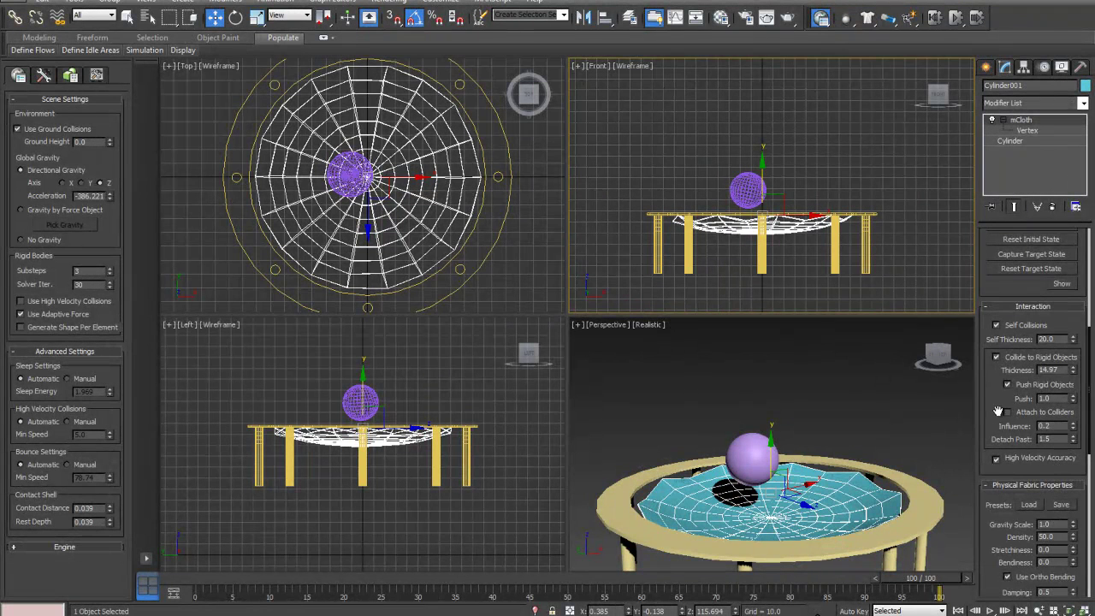
type("10.0")
Rerun the trampoline simulation from the start to frame 100, reset it and review the mat's mCloth Interaction settings
left_click(934, 17)
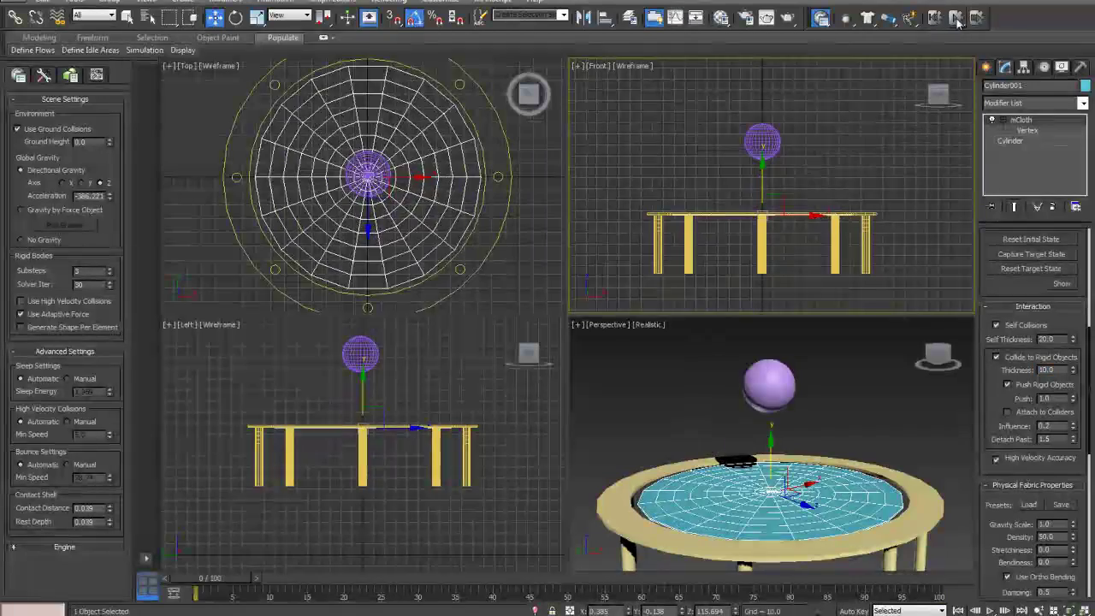
left_click(955, 18)
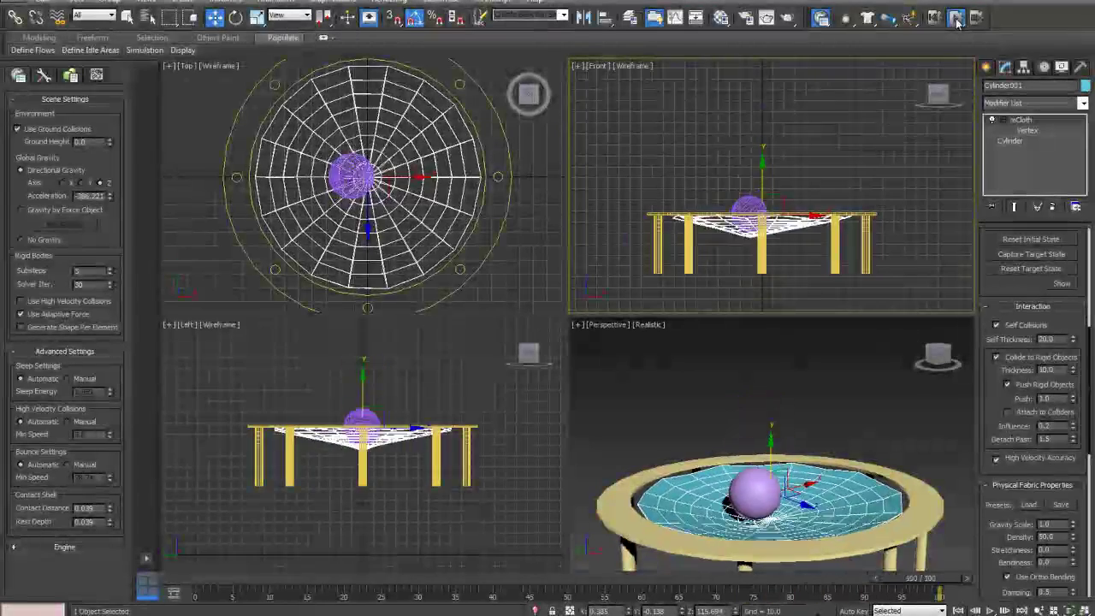
left_click(955, 18)
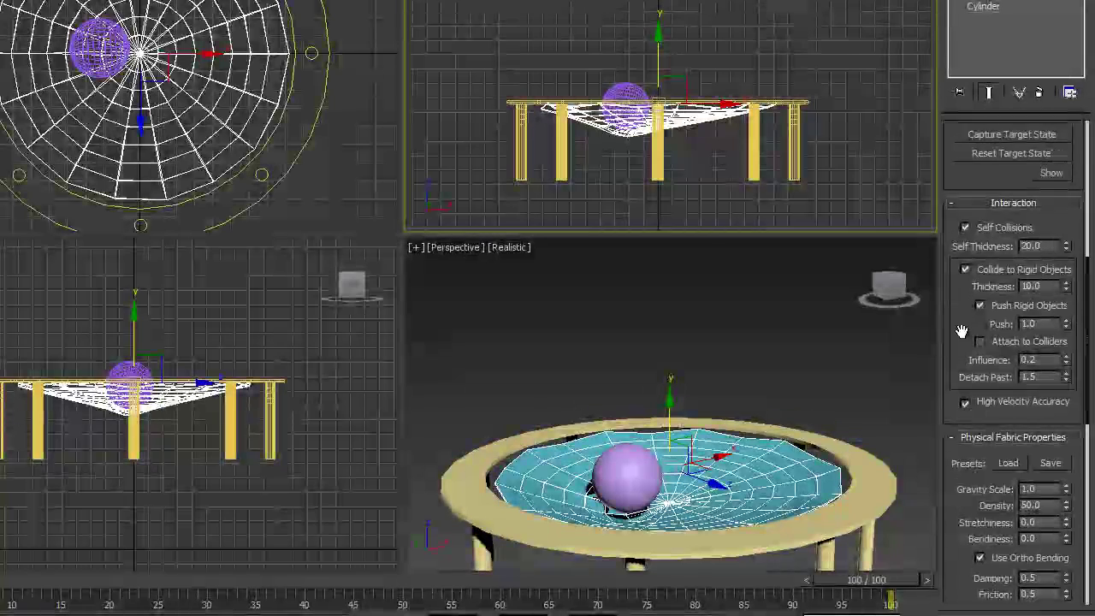
left_click_drag(961, 331, 961, 372)
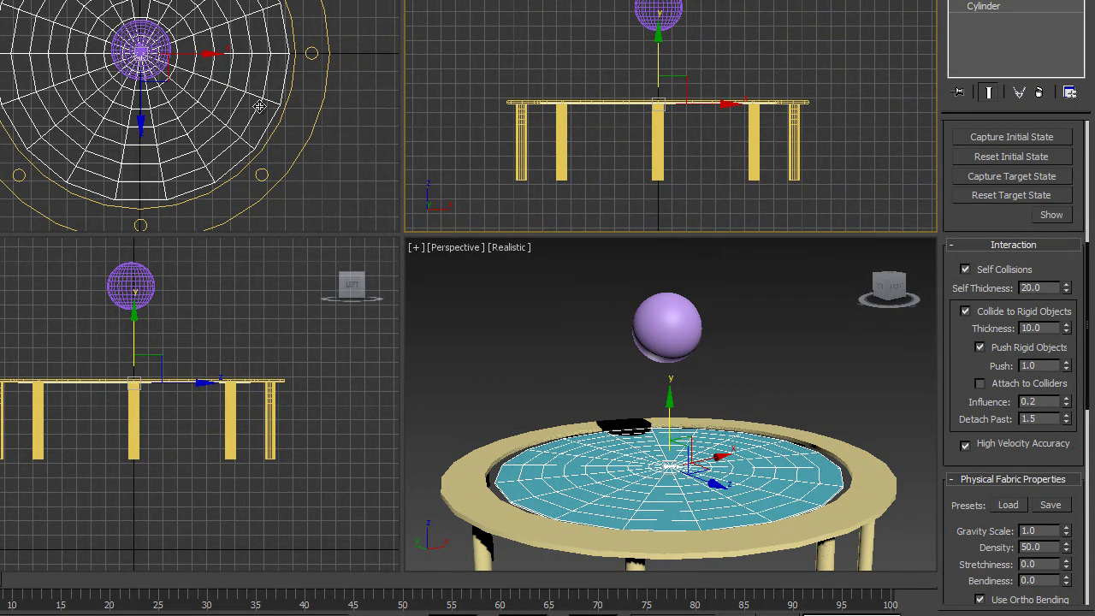
middle_click_drag(277, 53, 277, 58)
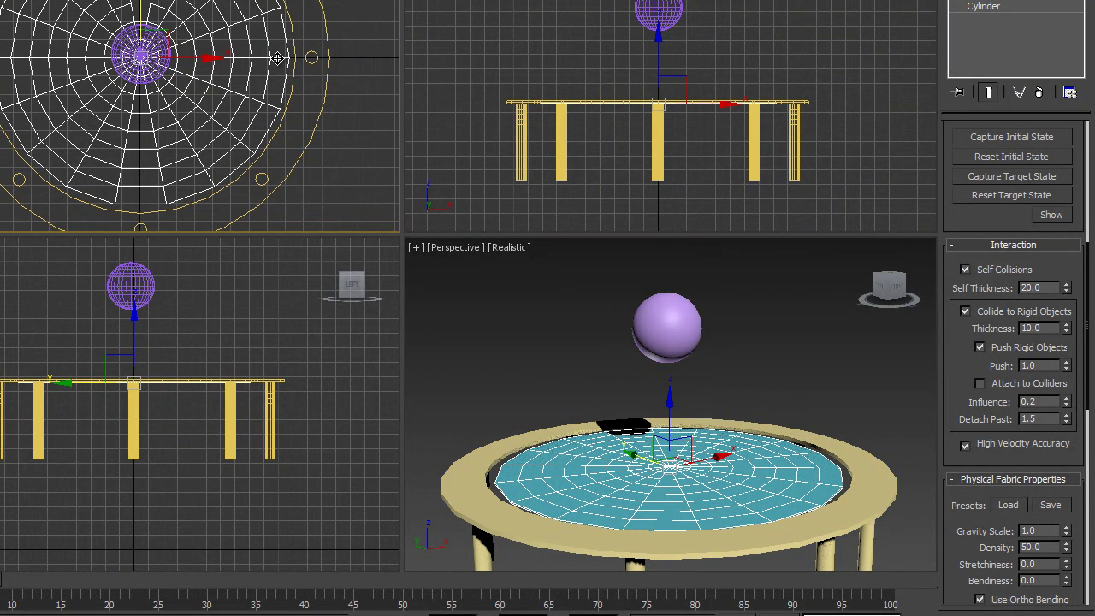